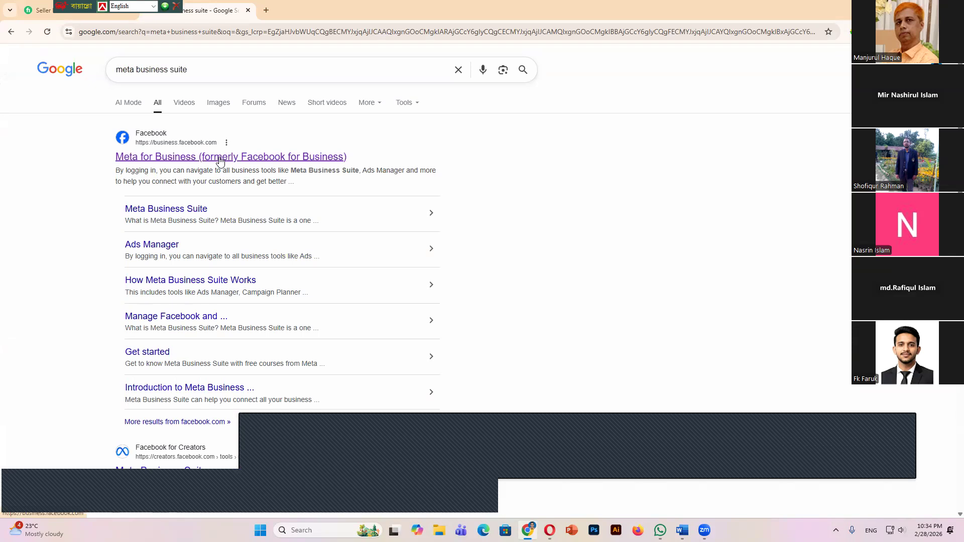
- Open Meta for Business from the search results and view Datasets & pixels in the current business portfolio's settings
click(220, 160)
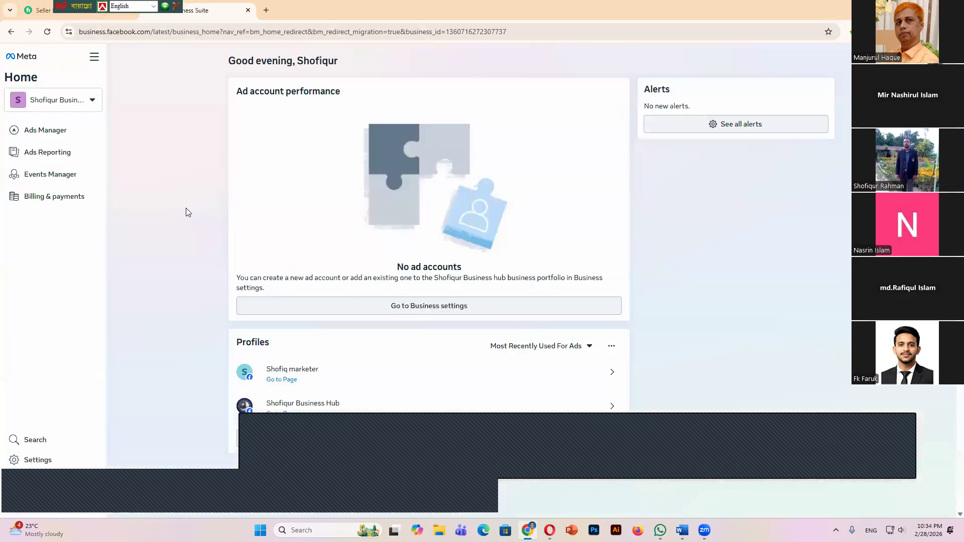
click(93, 102)
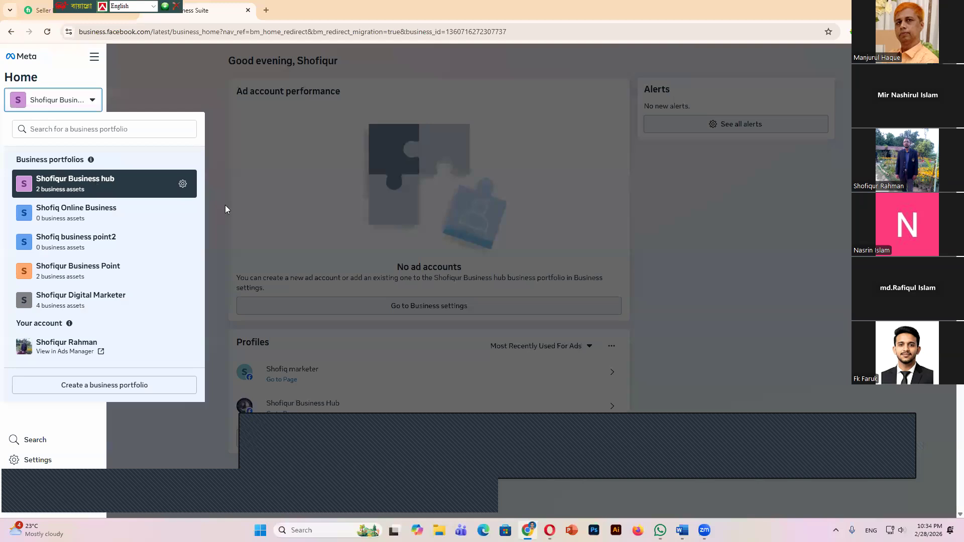
click(183, 185)
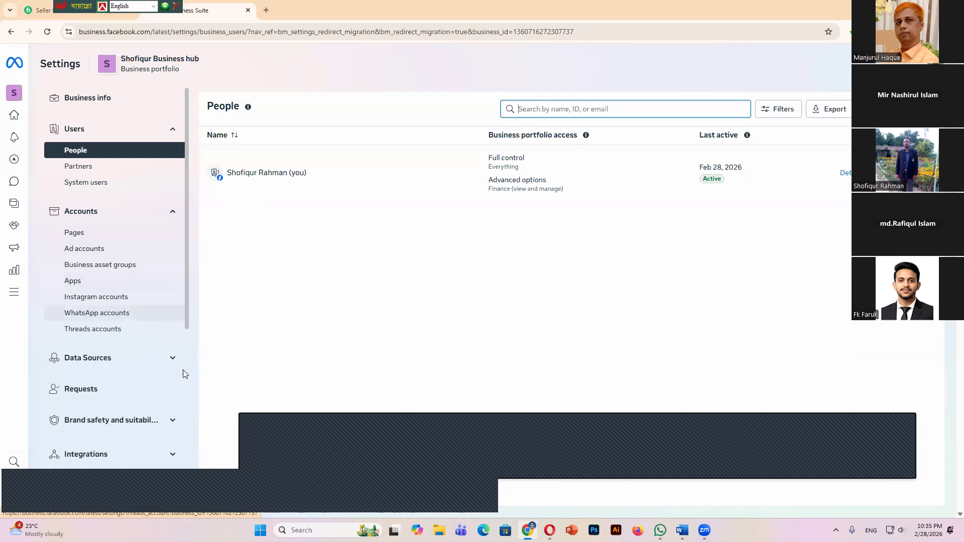
click(173, 360)
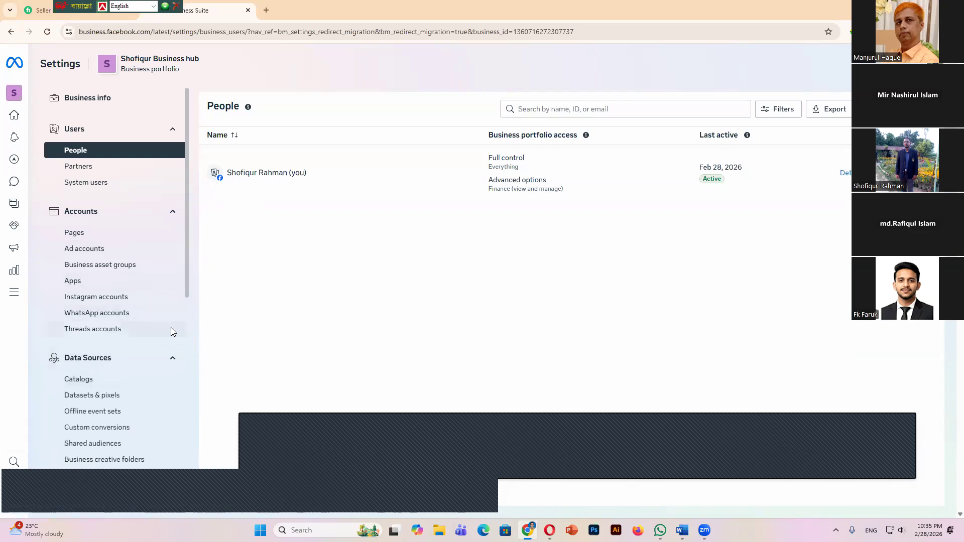
scroll(172, 329, down, 3)
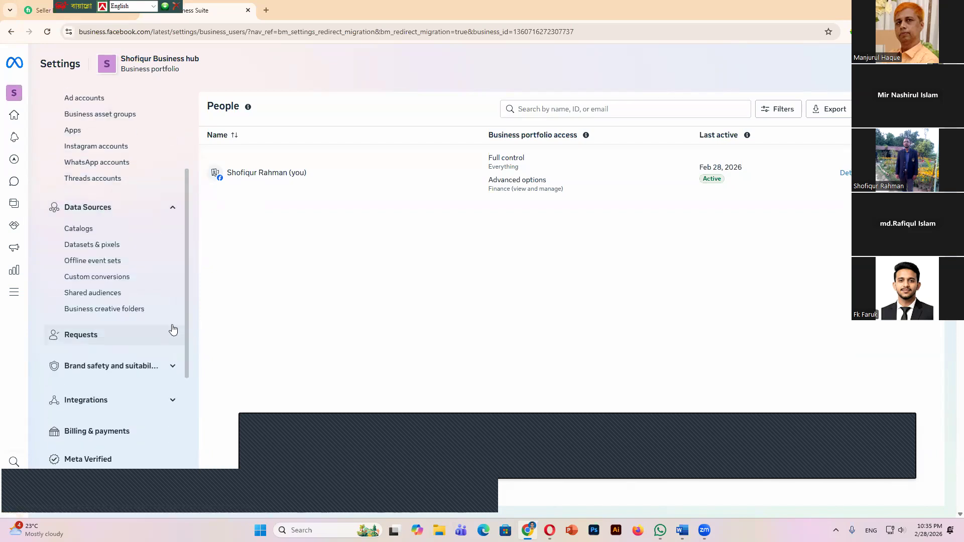
click(111, 246)
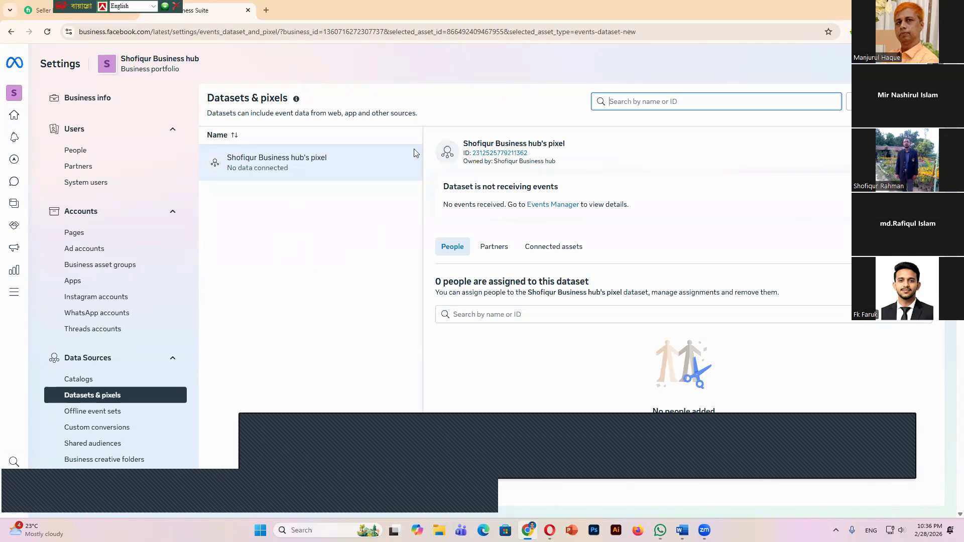
- Search Google for "shopify partner" in a new browser tab
click(266, 11)
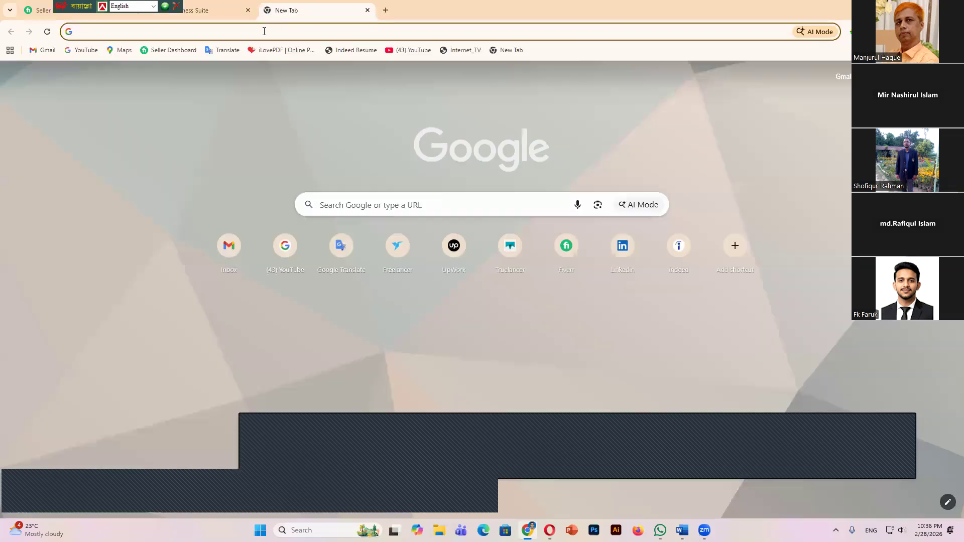
click(262, 31)
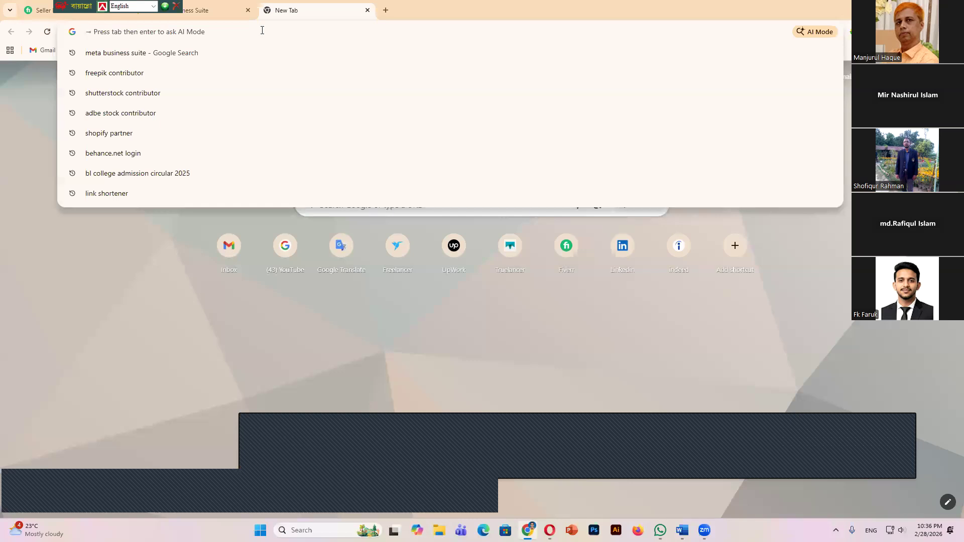
text(sh)
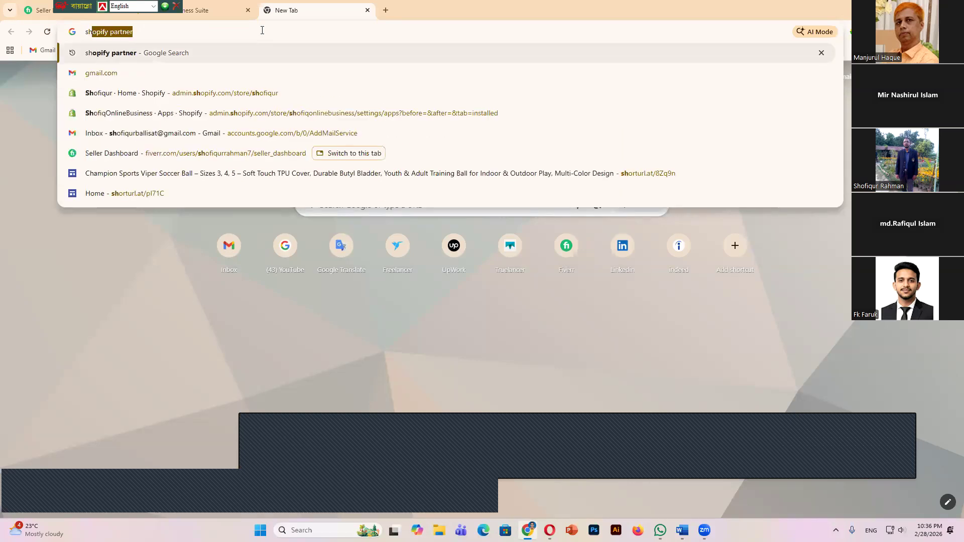
text(o)
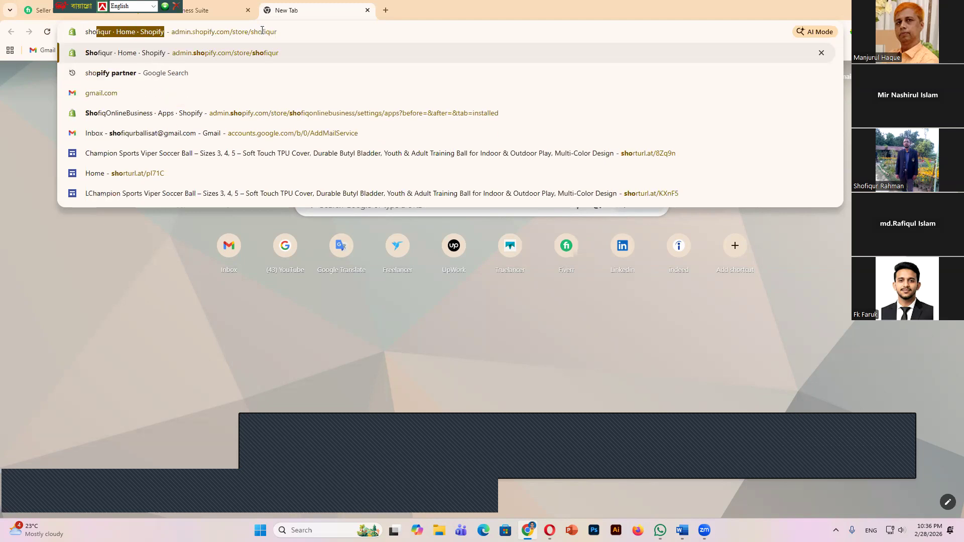
click(125, 74)
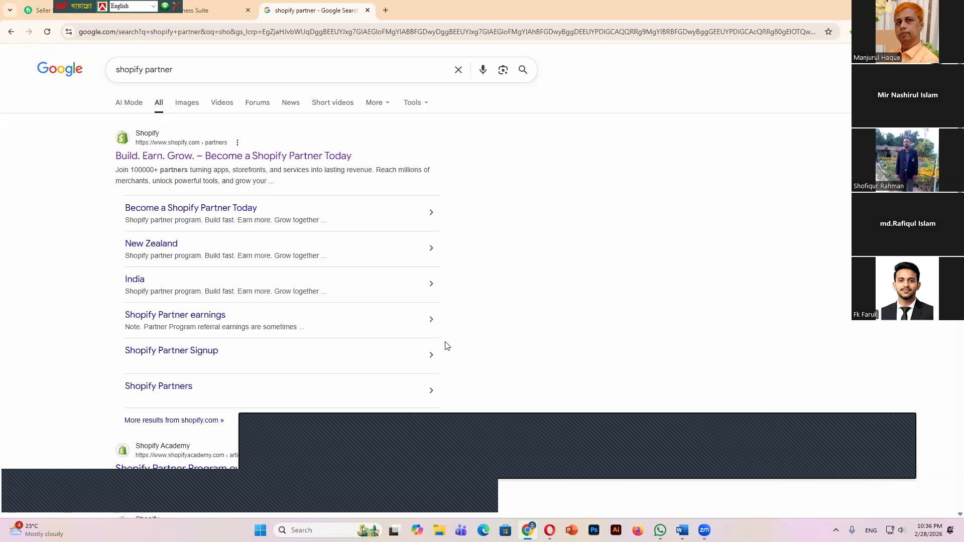
- Point out the Become a Shopify Partner Today result with a red arrow on a screen capture, and discard the capture
click(836, 530)
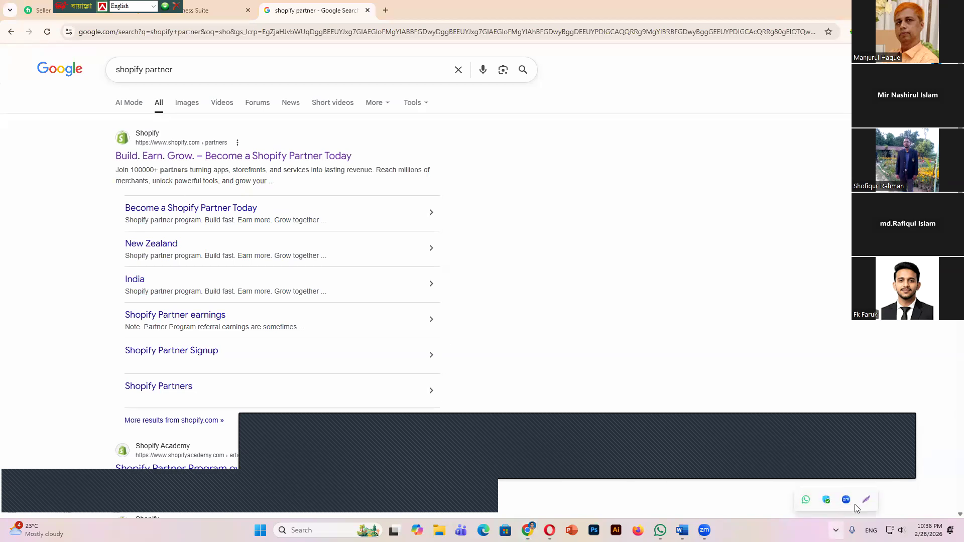
click(866, 501)
drag(91, 109, 476, 319)
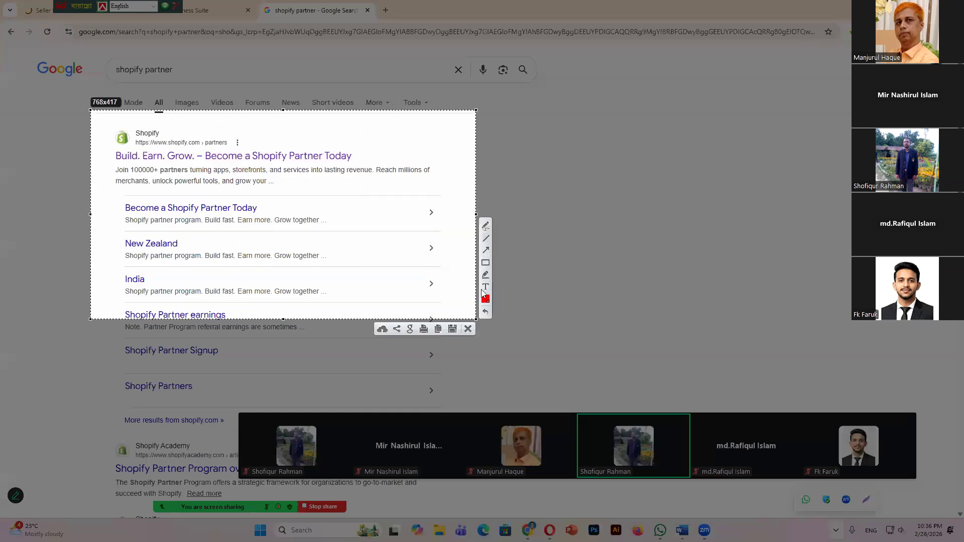
mouse_move(72, 347)
mouse_down()
mouse_move(160, 194)
mouse_move(191, 168)
mouse_up()
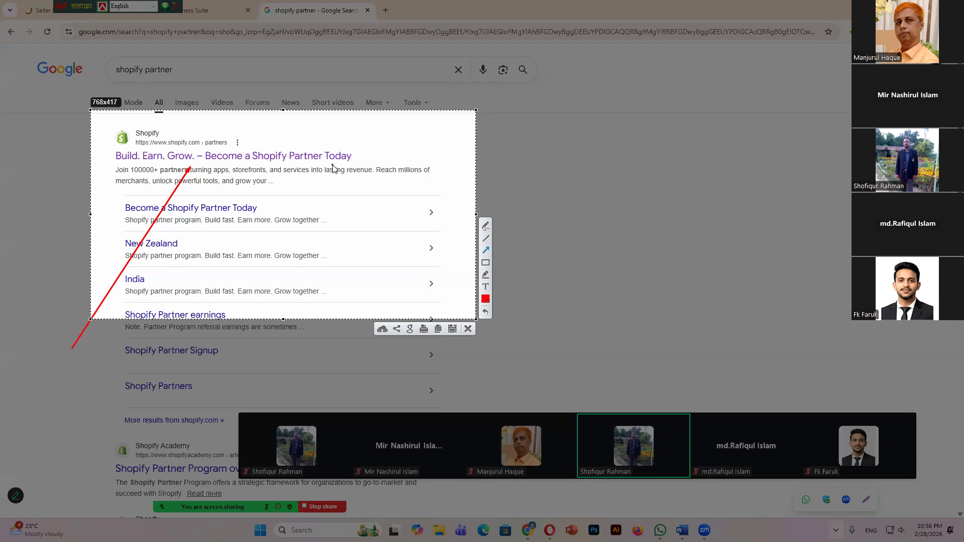
click(469, 330)
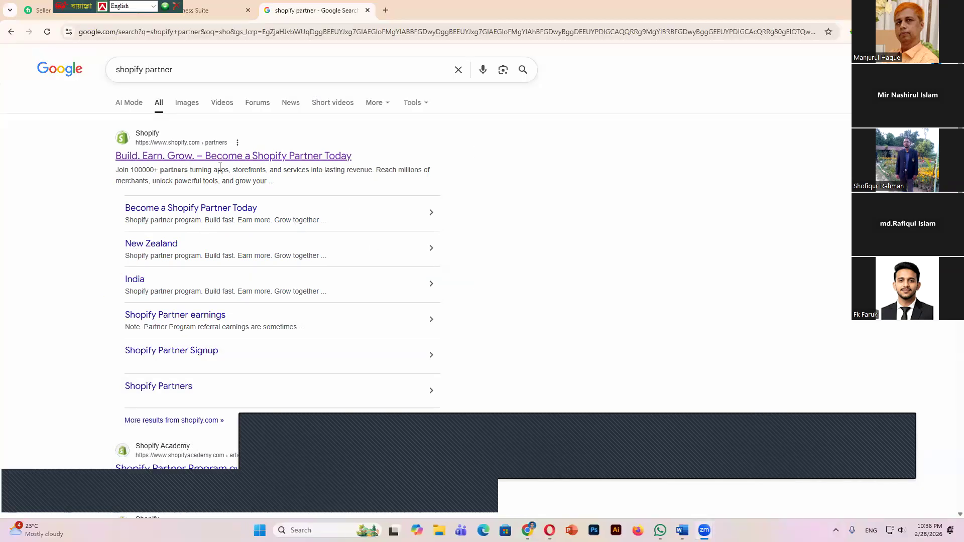
- Open the "Build. Earn. Grow. – Become a Shopify Partner Today" search result
click(230, 157)
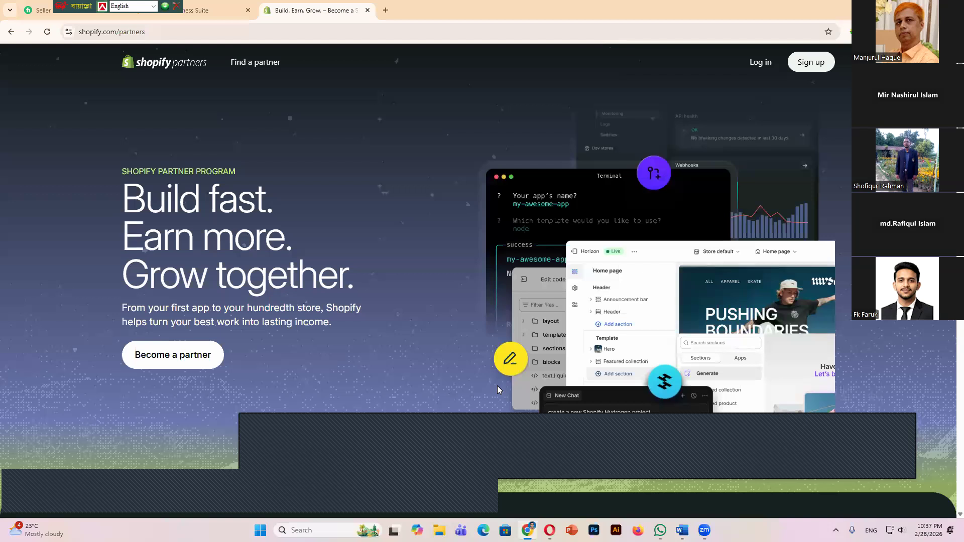
- Capture the Shopify Partners page, point a red arrow at the Sign up option, and discard the capture
click(835, 531)
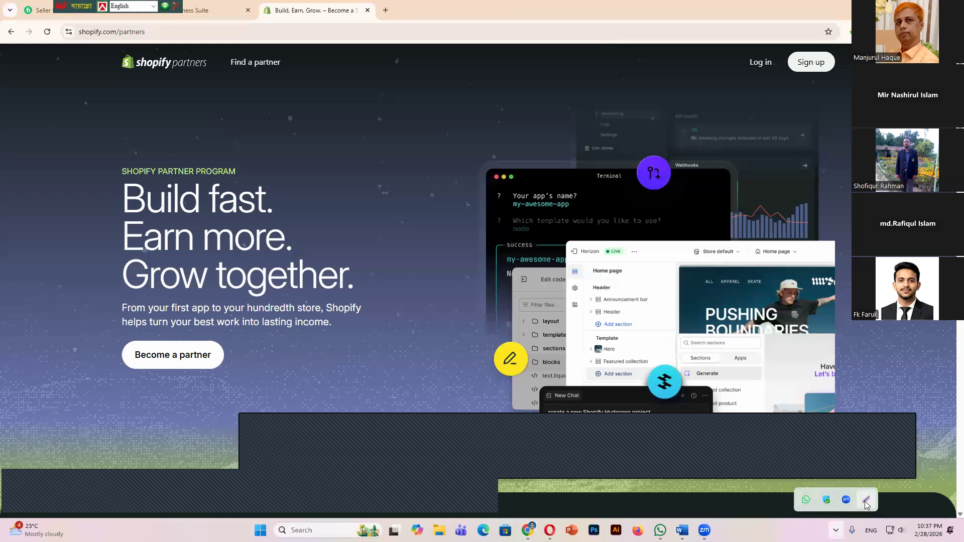
click(865, 500)
drag(68, 26, 842, 388)
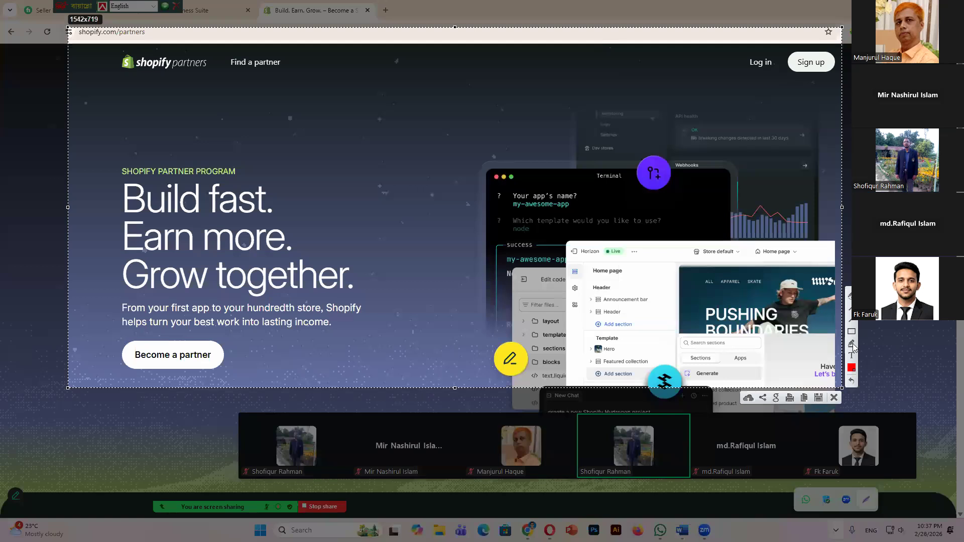
mouse_move(689, 264)
mouse_down()
mouse_move(735, 161)
mouse_move(800, 76)
mouse_up()
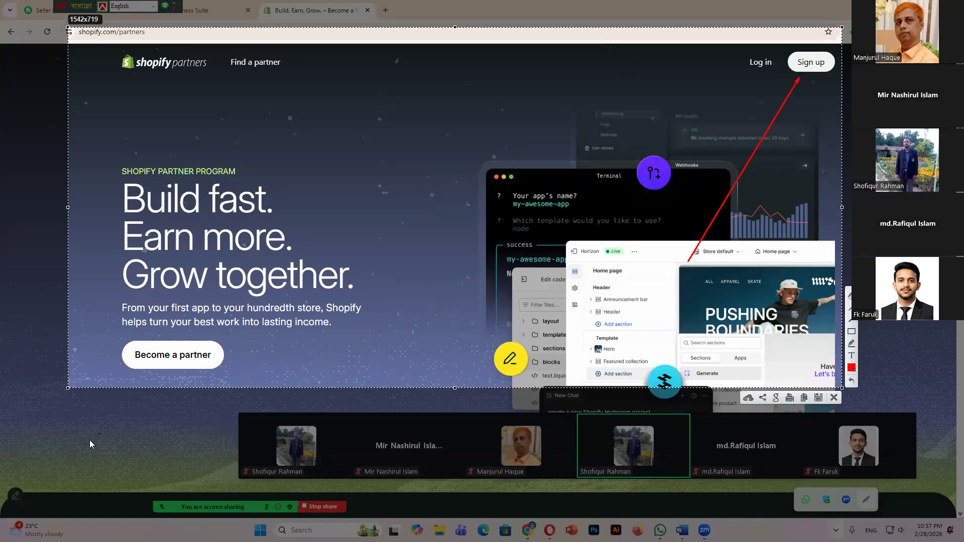
drag(95, 441, 126, 409)
drag(196, 405, 198, 404)
click(834, 398)
- Choose to become a partner and start creating a new partner organization
click(175, 361)
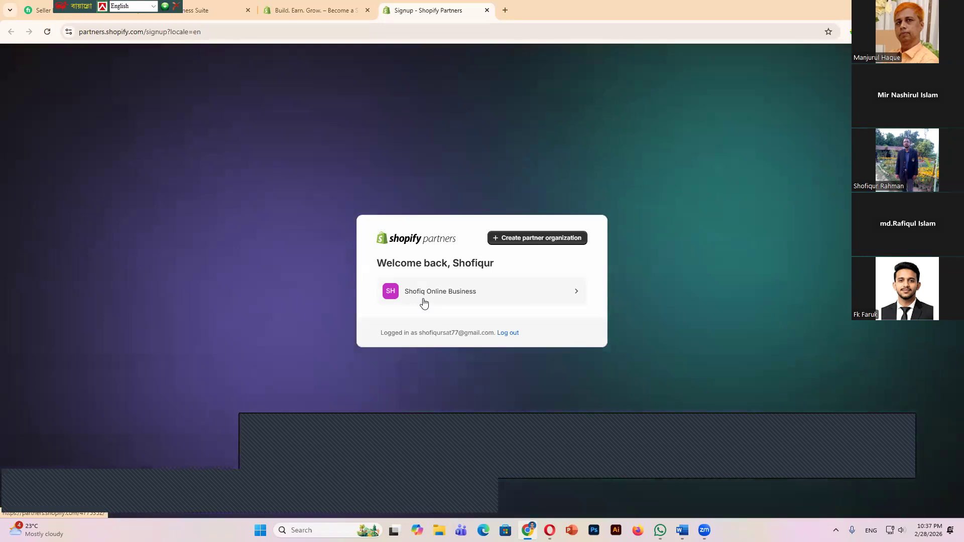
click(535, 239)
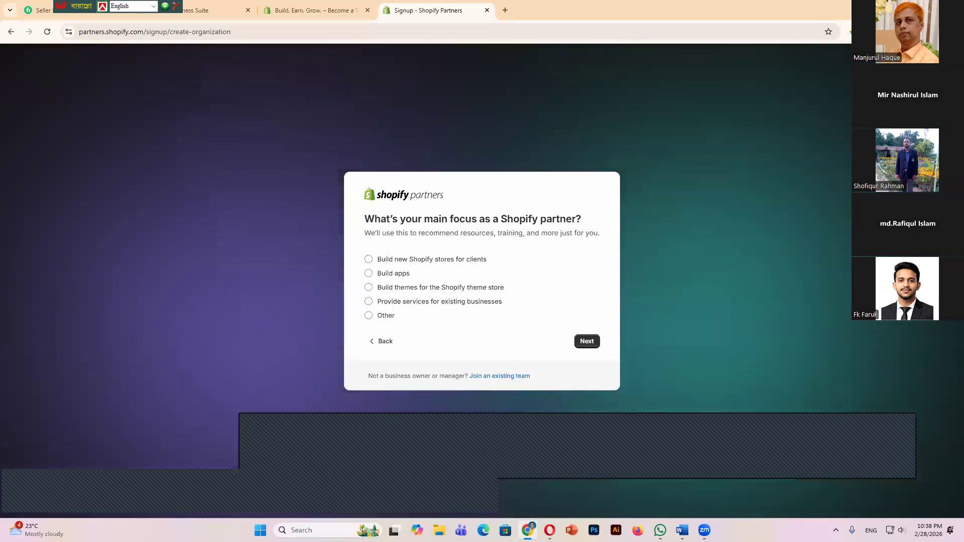
- Mark the first three partner focus options with red arrows on a screen capture, and discard the capture
click(835, 530)
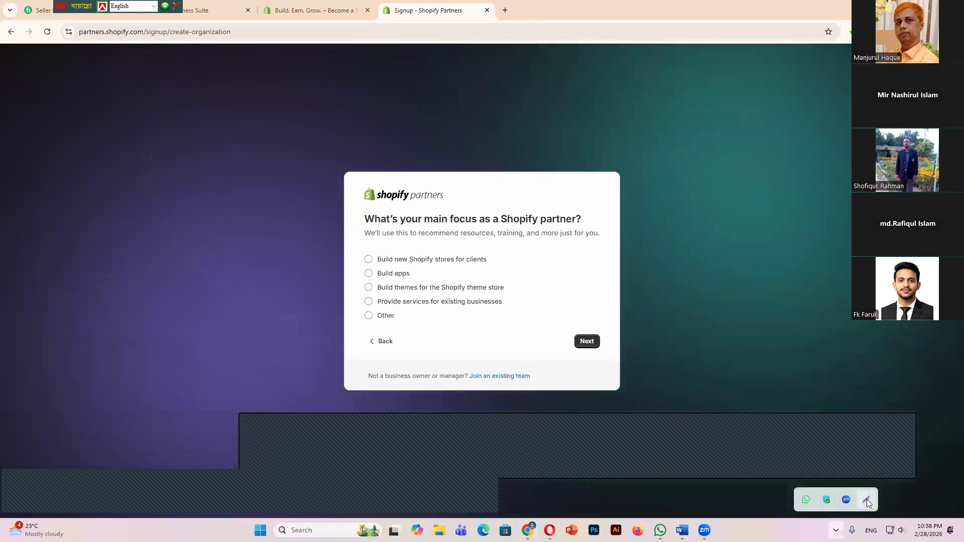
key(Print)
drag(344, 154, 659, 399)
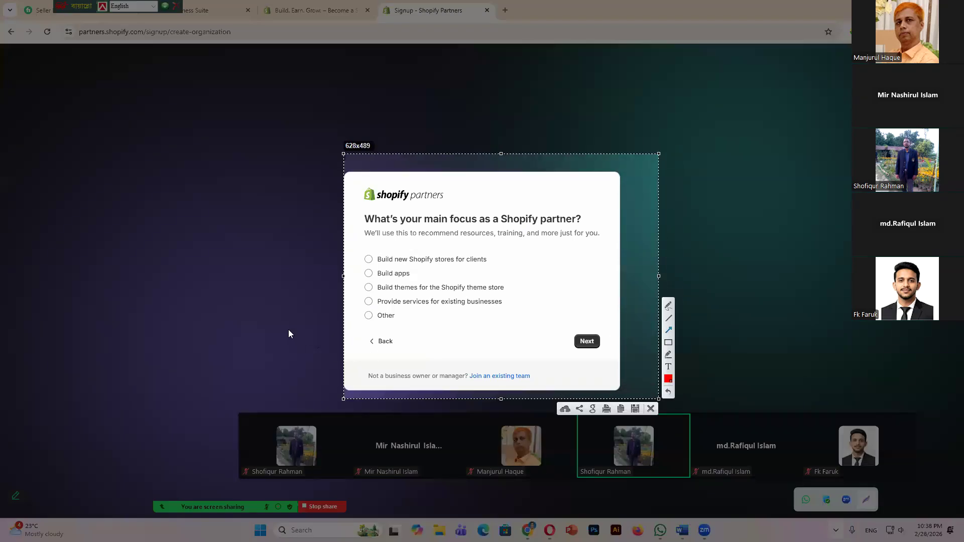
drag(272, 326, 361, 262)
drag(297, 341, 365, 280)
drag(312, 357, 367, 301)
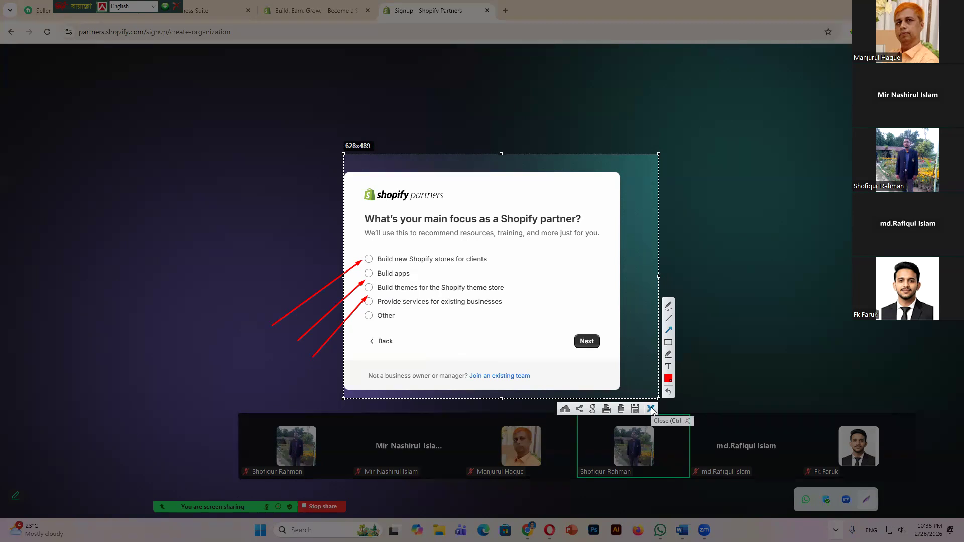
key(Escape)
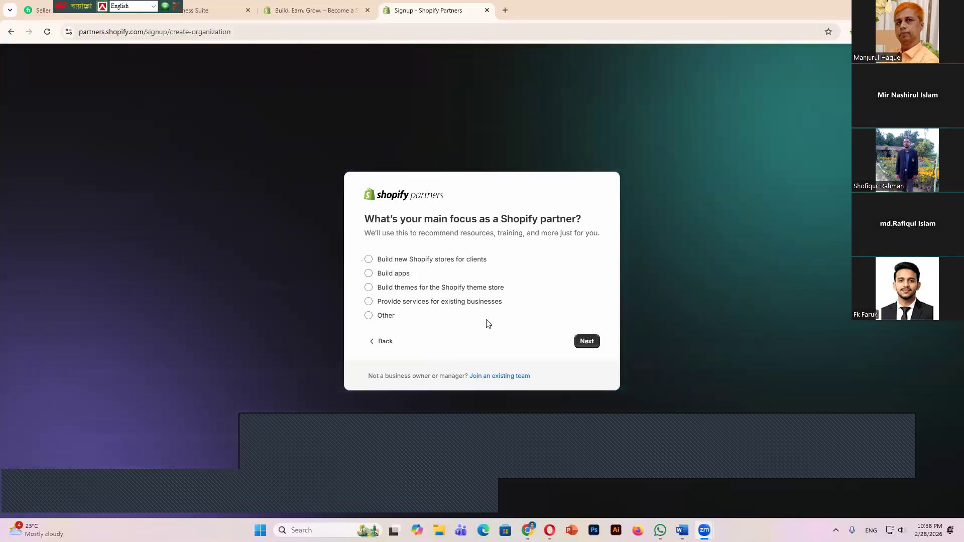
- Set the main partner focus to Build new Shopify stores for clients and continue
click(369, 261)
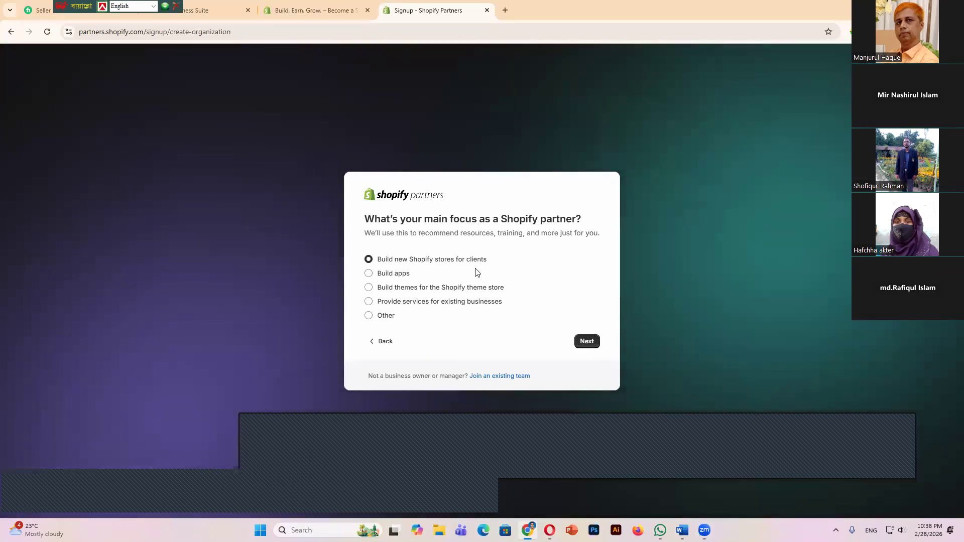
click(587, 342)
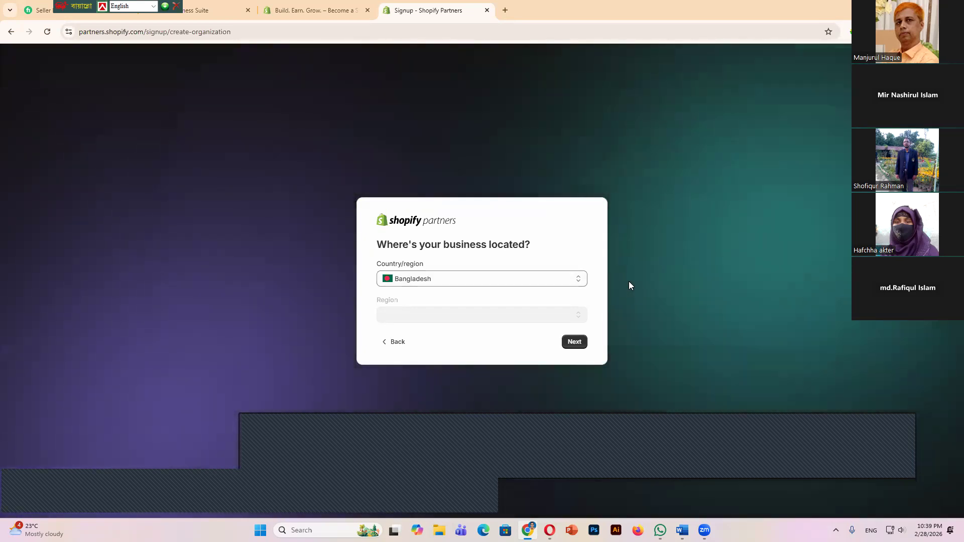
- Look through the country list, keep Bangladesh as the business location, and continue
click(580, 281)
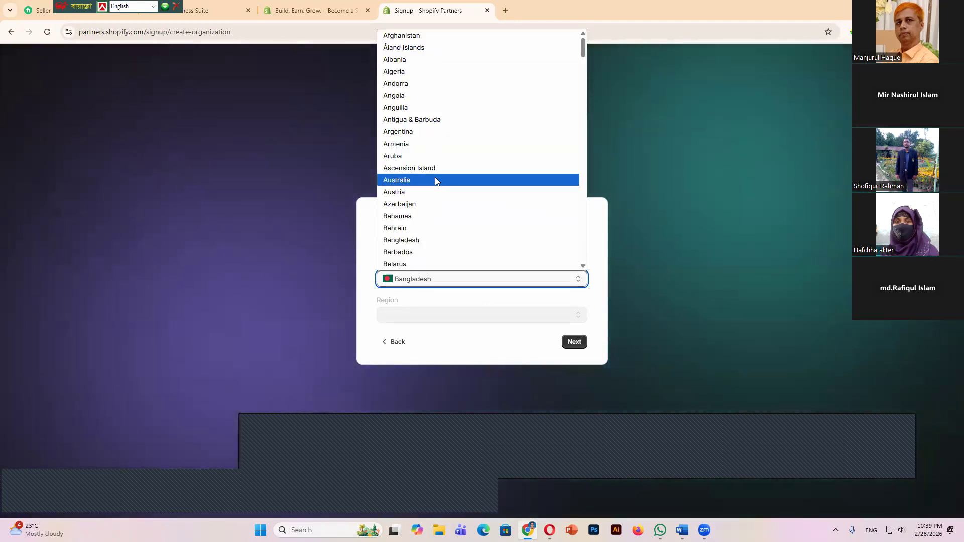
scroll(435, 178, down, 20)
scroll(439, 177, down, 8)
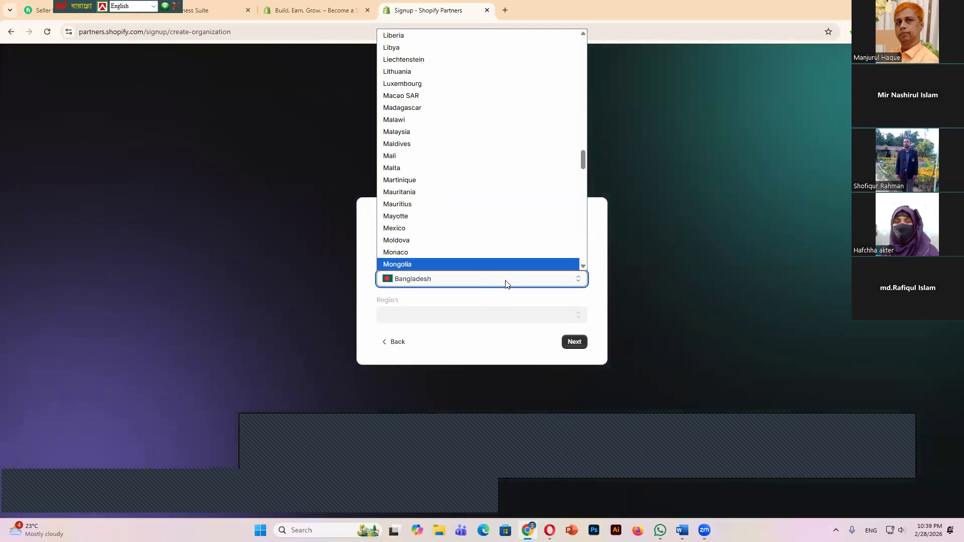
click(508, 284)
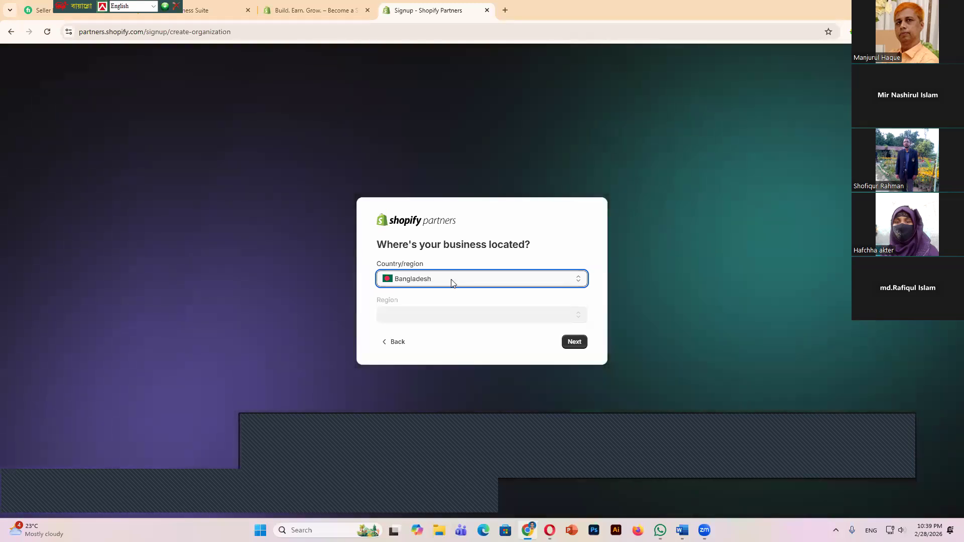
click(574, 342)
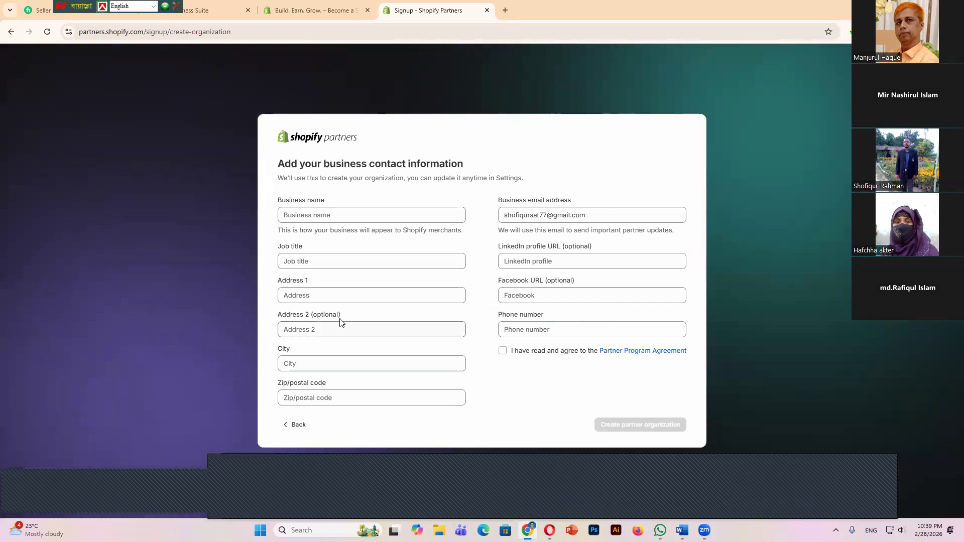
- Fill in the business name, address, city, postal code and phone number from the saved online business contact entry
click(336, 215)
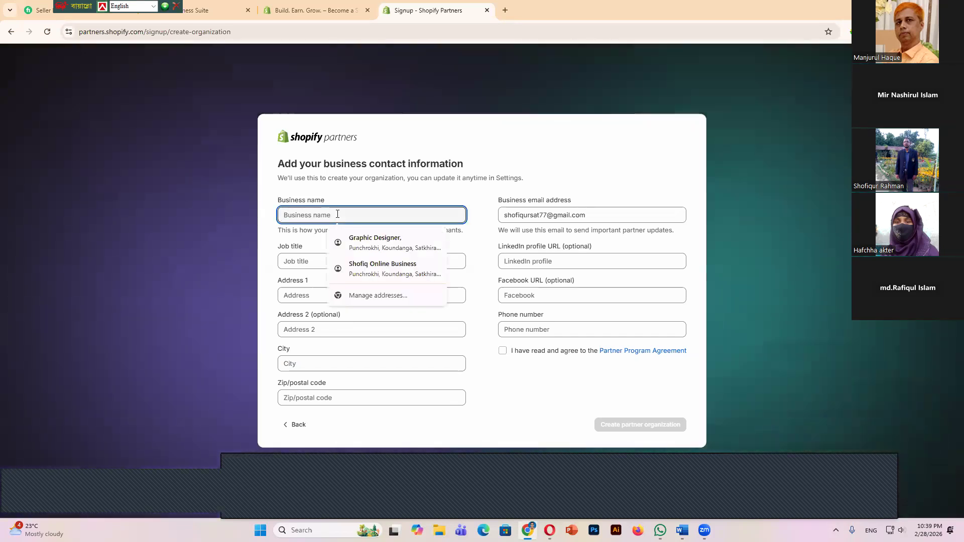
click(372, 274)
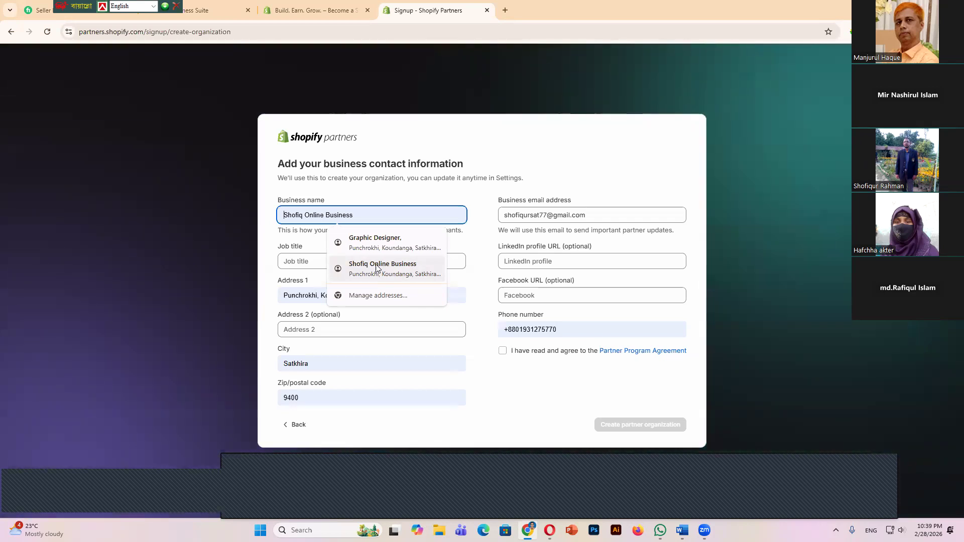
click(380, 268)
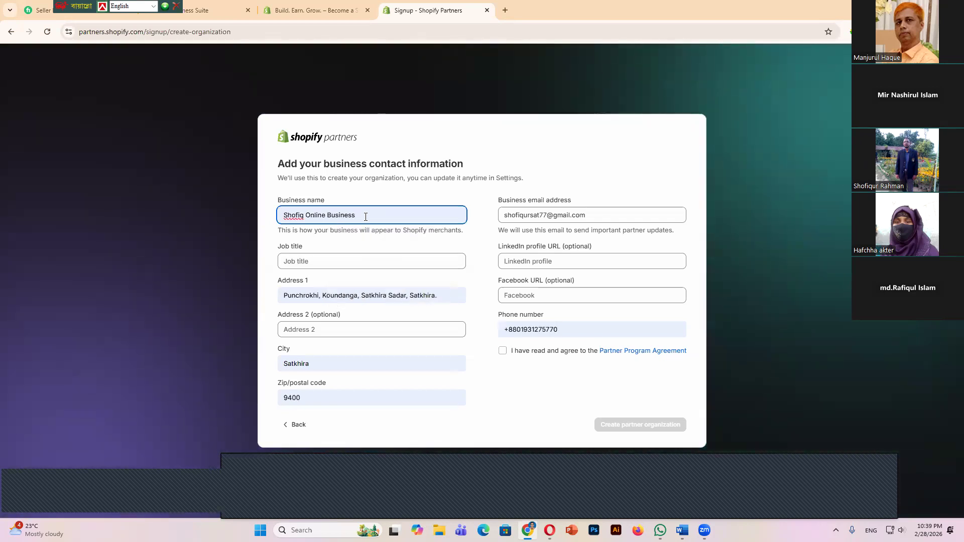
- Enter "digital marketing" as the job title in the business contact information
click(316, 259)
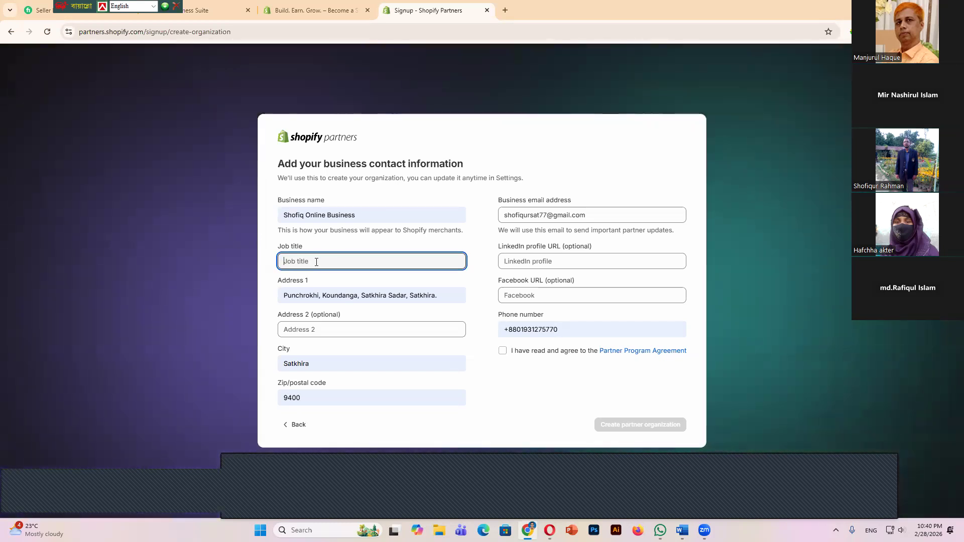
text(d)
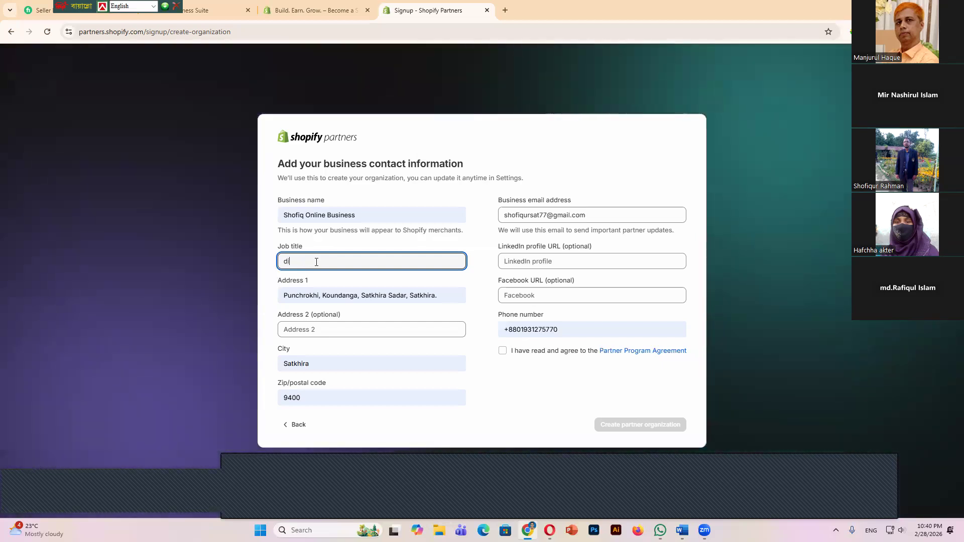
text(igital)
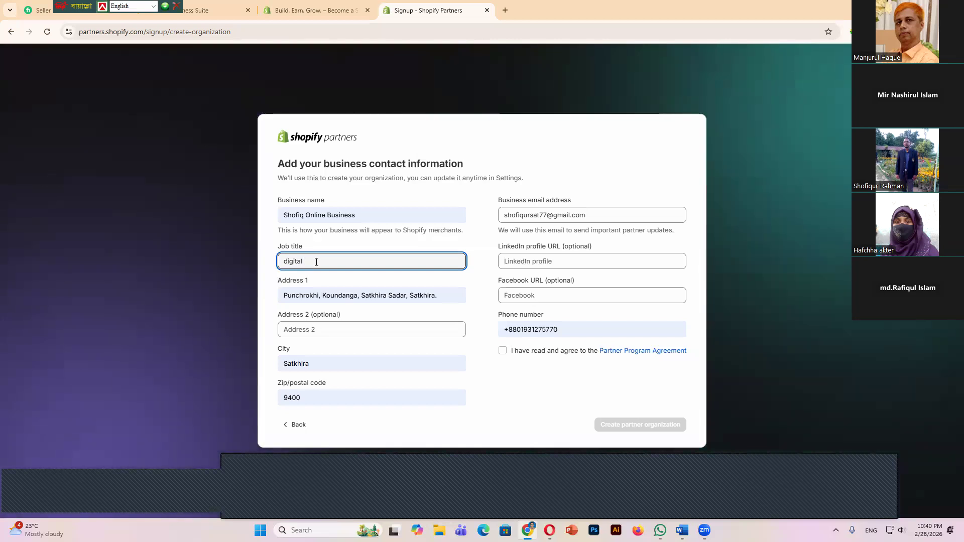
text(mar)
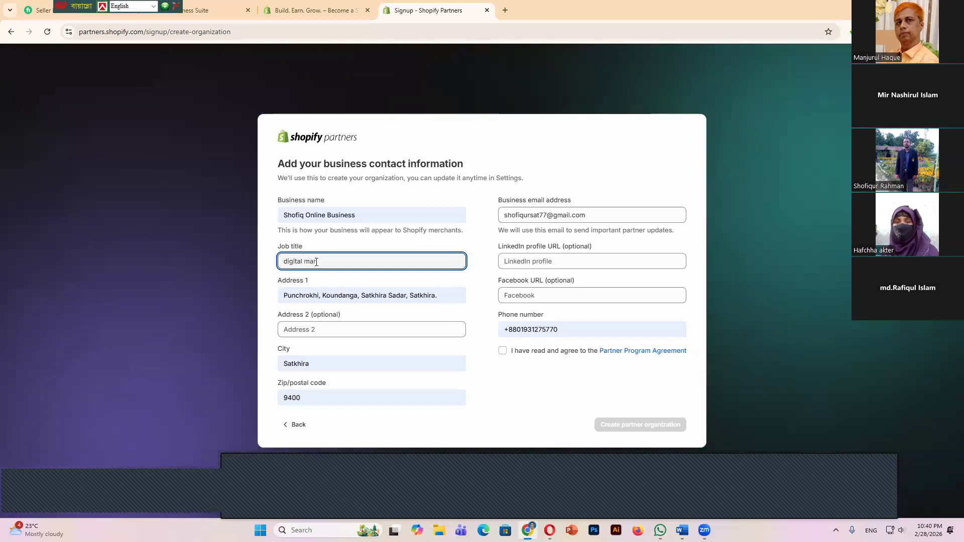
text(ket)
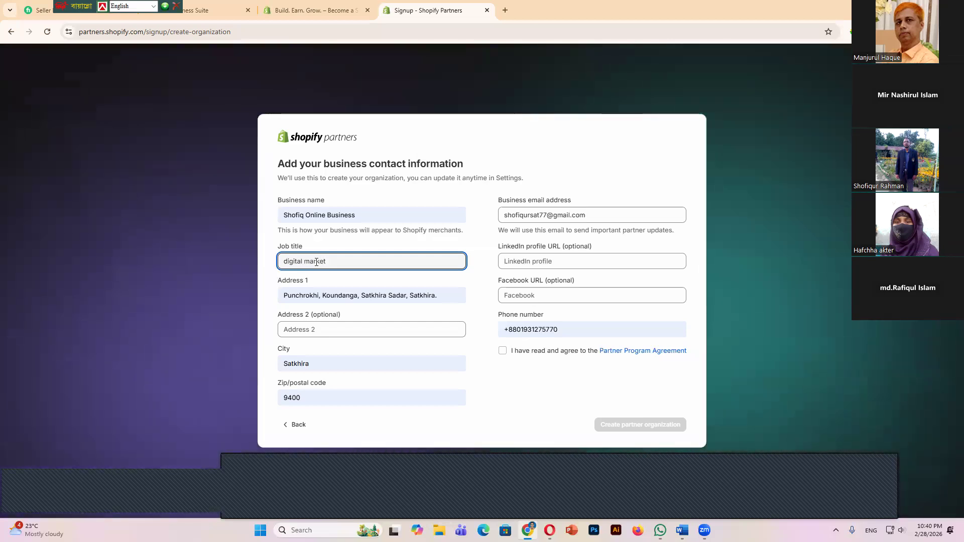
text(ing)
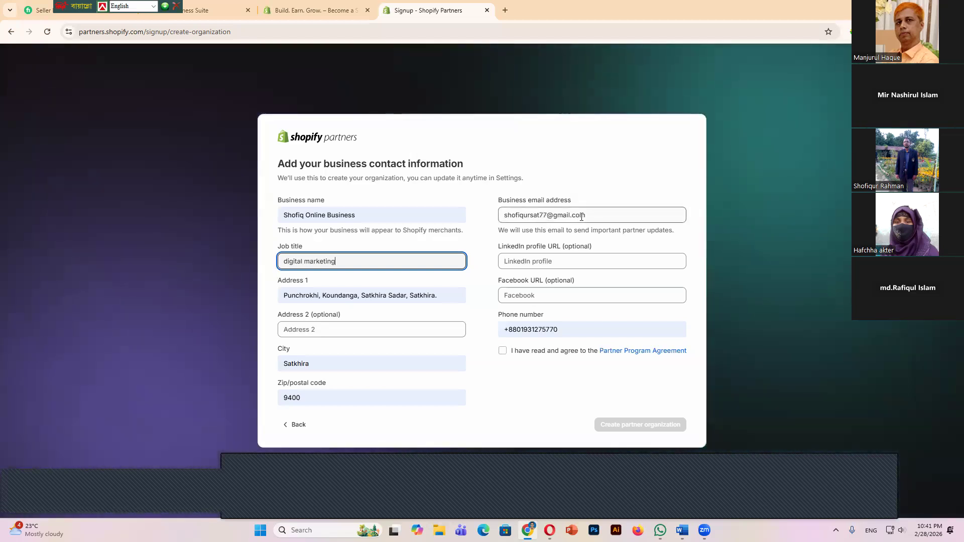
- Look at the list of signed-in Google accounts on a new browser page
click(506, 11)
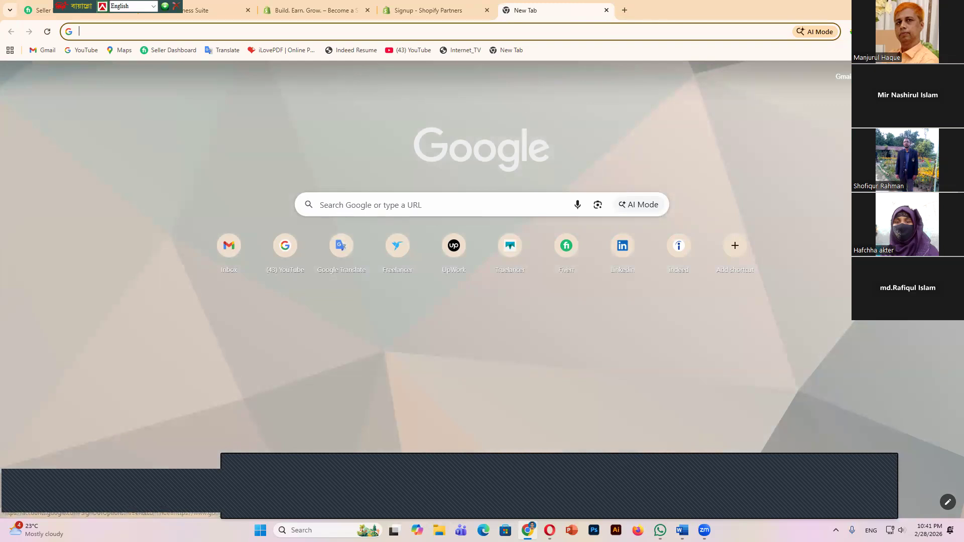
click(942, 77)
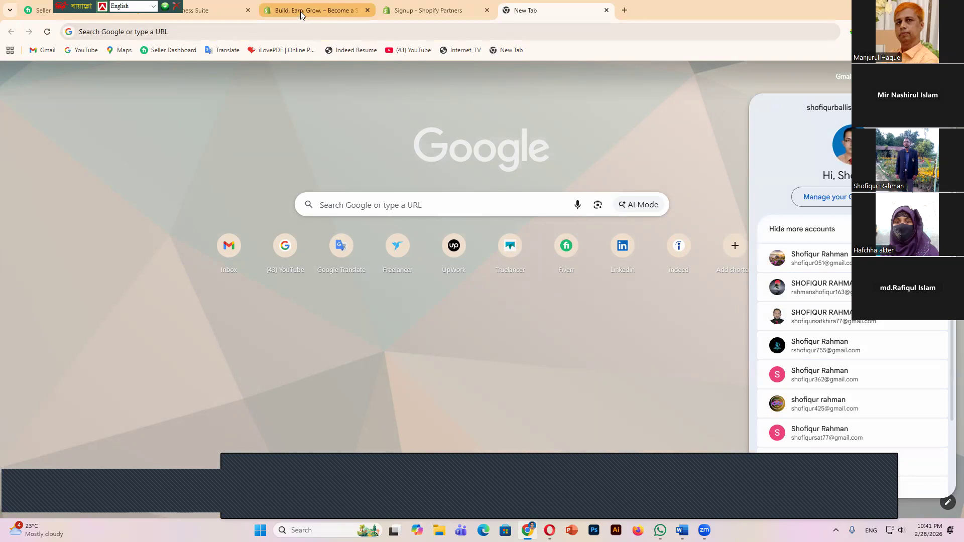
- Repeat the signup from the Shopify Partners landing page, focusing on Build new Shopify stores for clients, up to the empty contact form
click(321, 10)
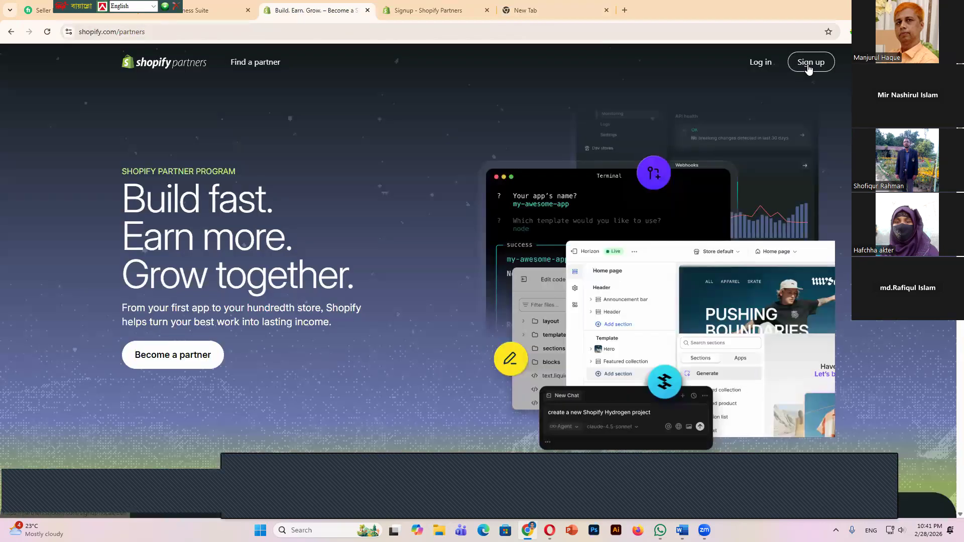
click(808, 64)
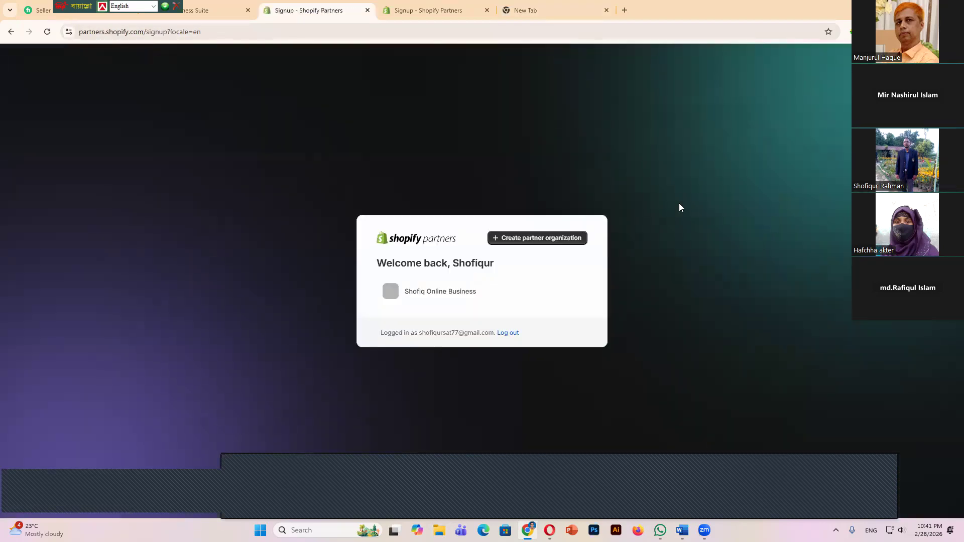
click(536, 242)
click(368, 259)
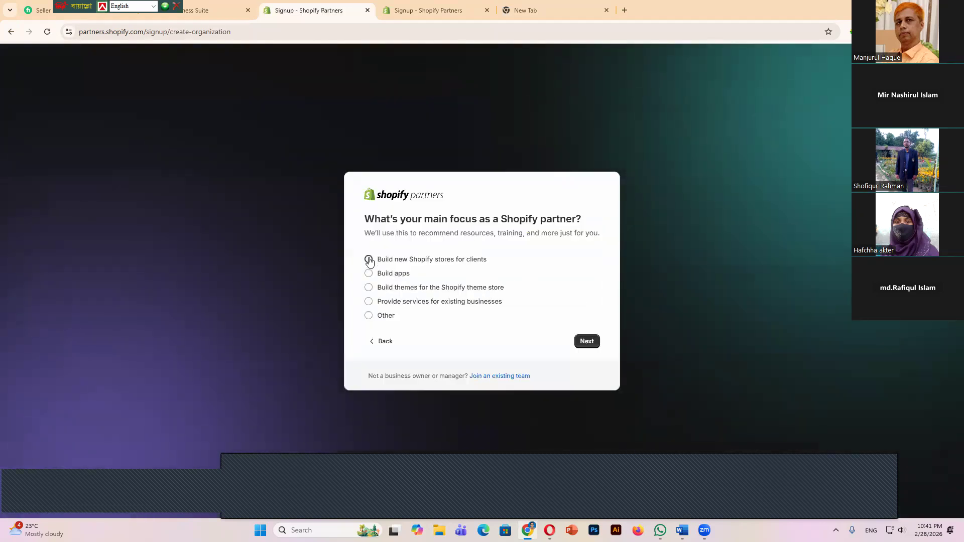
click(586, 342)
click(574, 343)
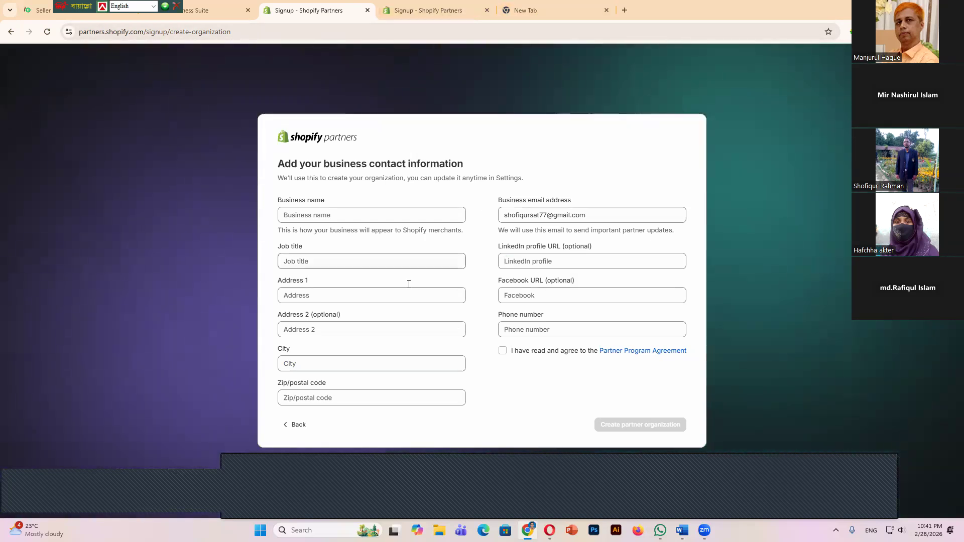
- Return to the filled-in contact form and agree to the Partner Program Agreement
click(440, 9)
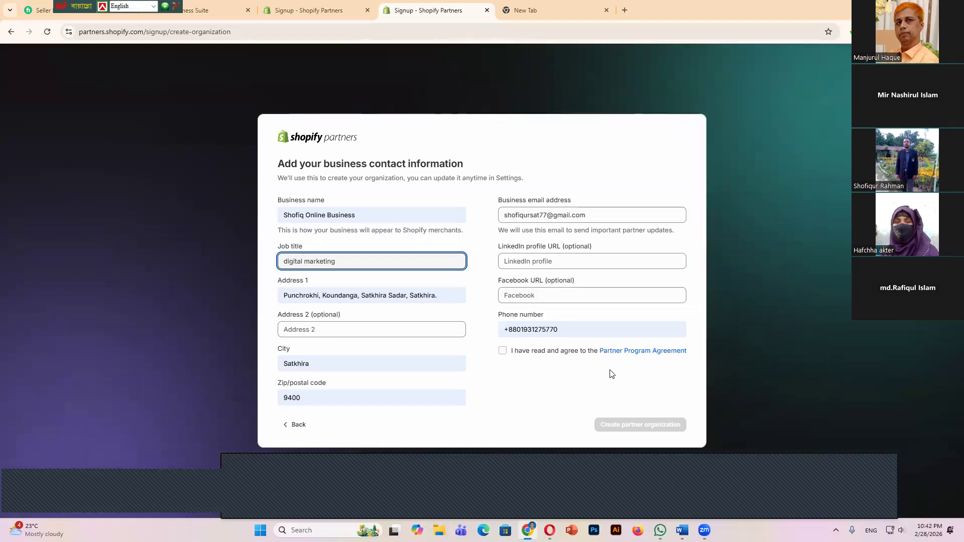
click(502, 352)
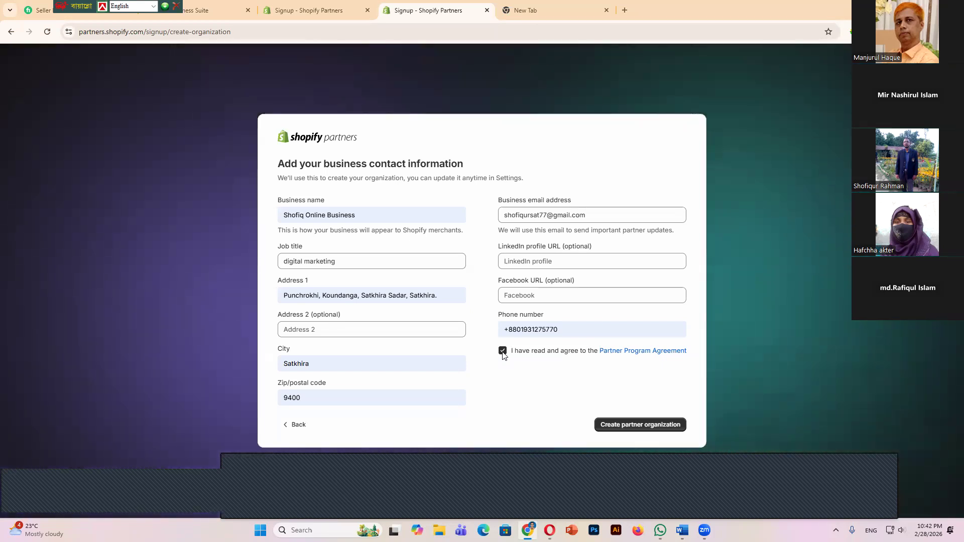
- Switch to Opera and copy the web address of the LinkedIn home feed for the optional LinkedIn profile URL
click(558, 261)
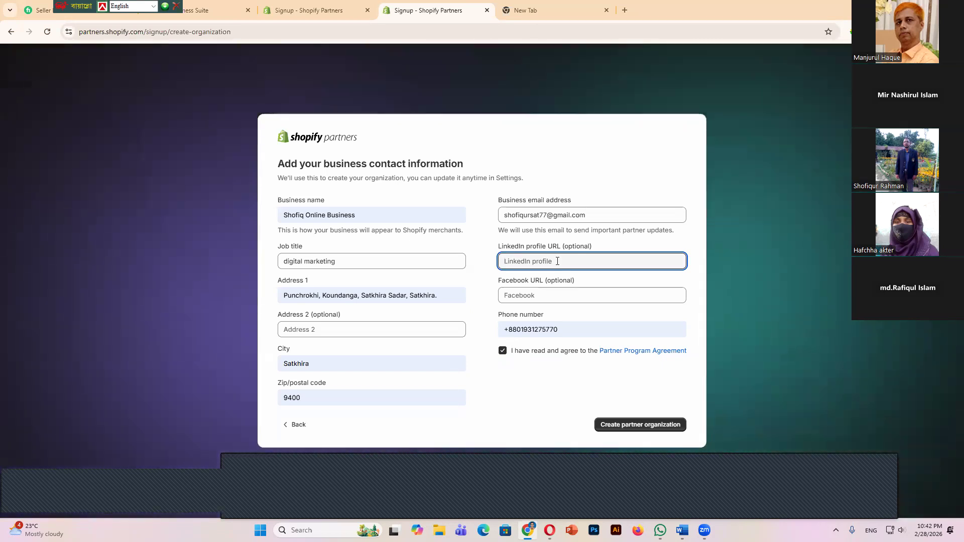
click(547, 294)
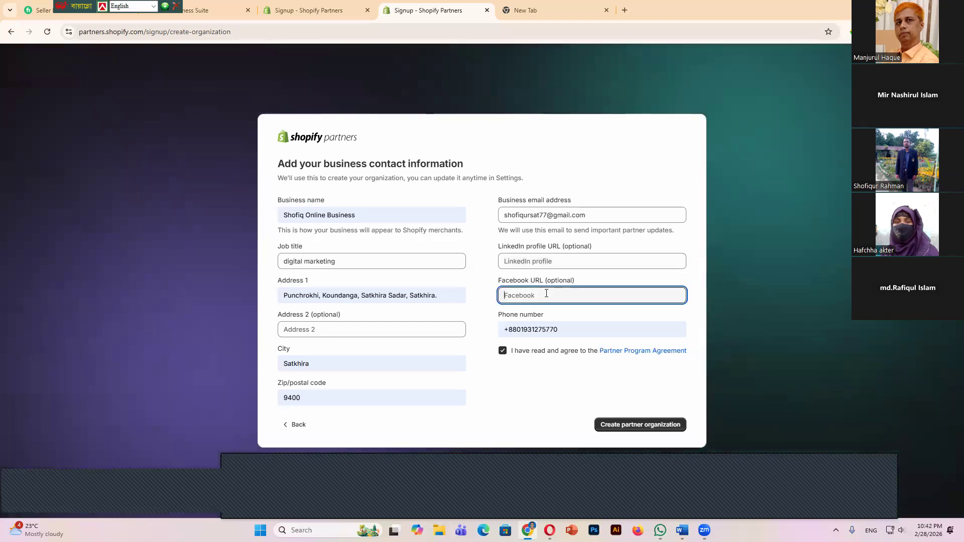
click(557, 261)
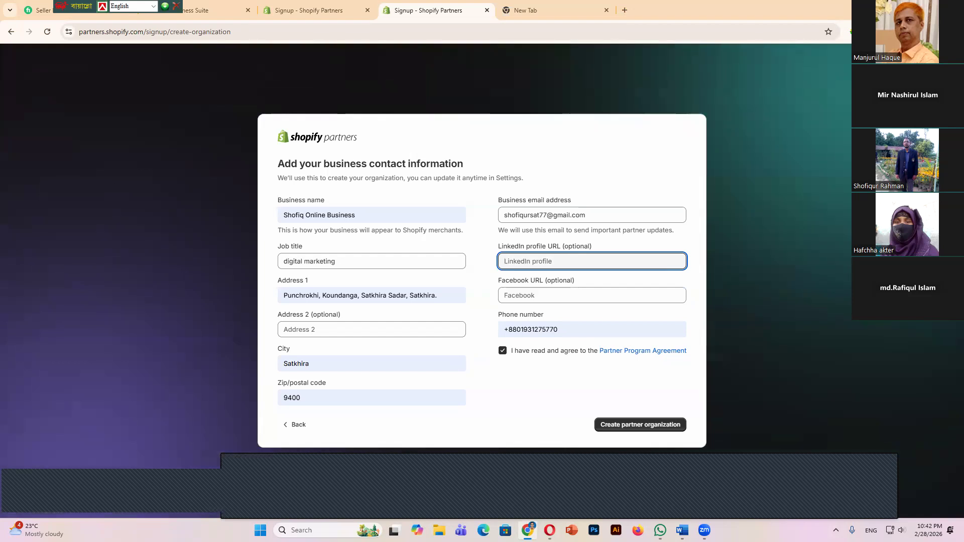
key(alt+Tab)
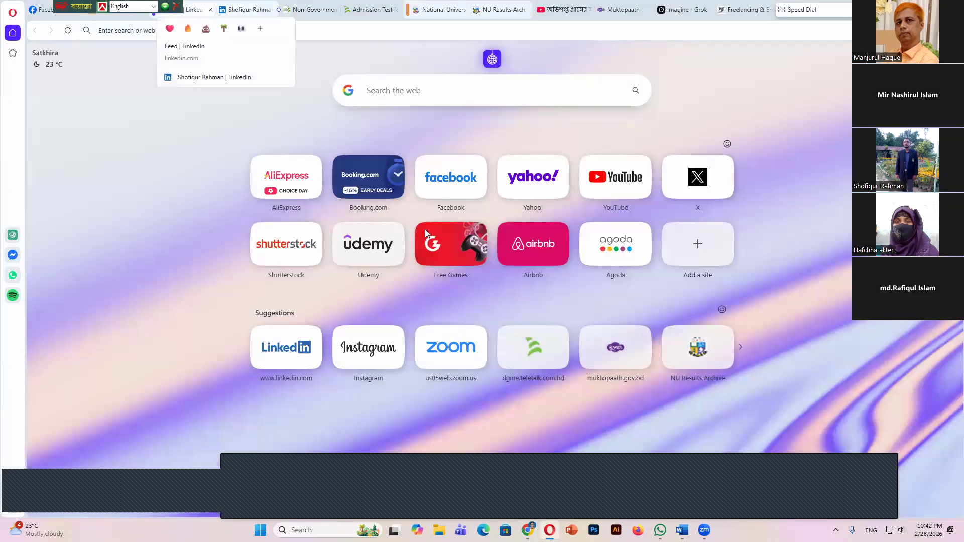
click(195, 9)
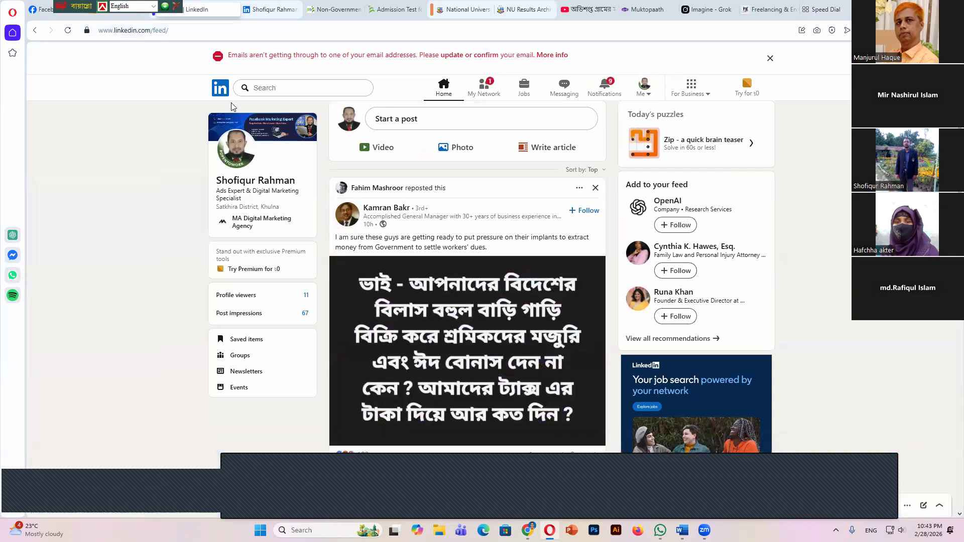
click(443, 89)
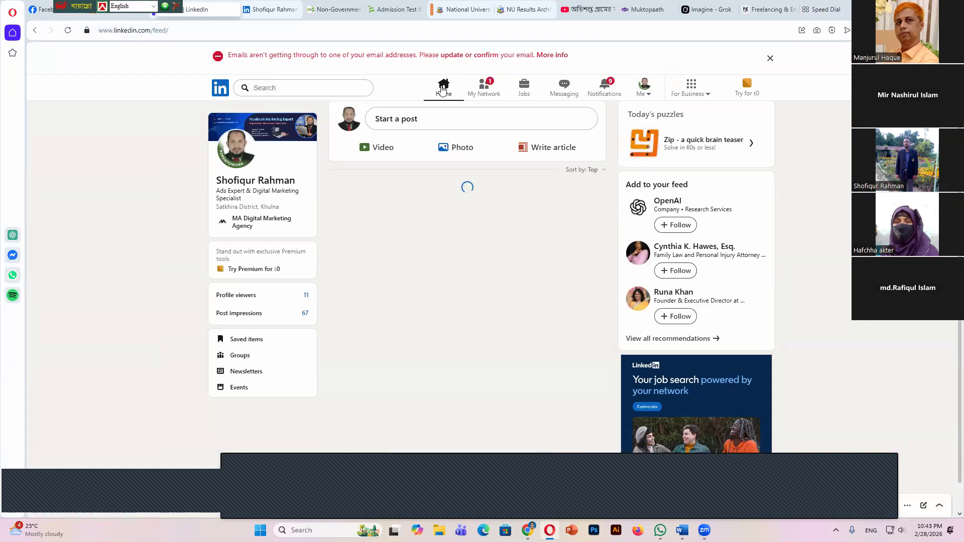
drag(182, 32, 106, 29)
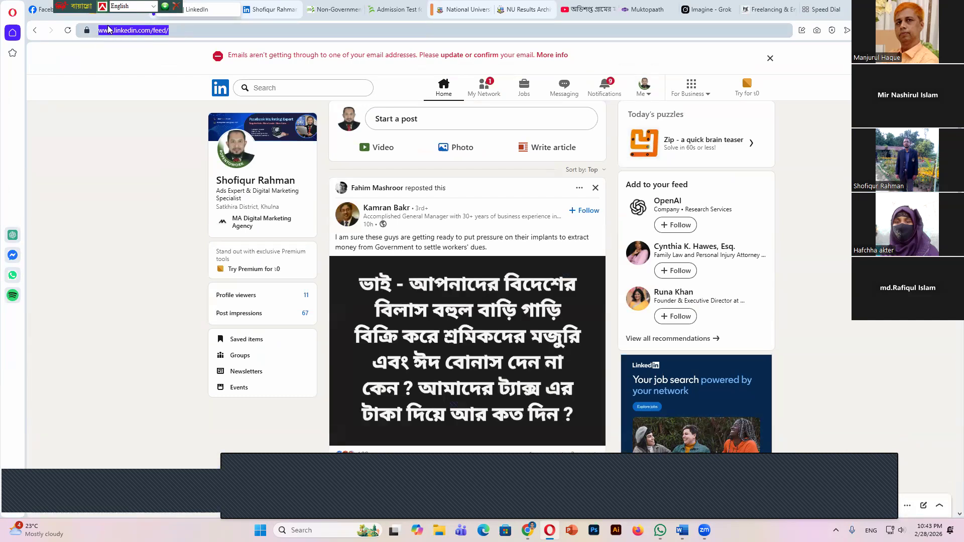
right_click(108, 29)
click(123, 65)
key(alt+Tab)
right_click(539, 262)
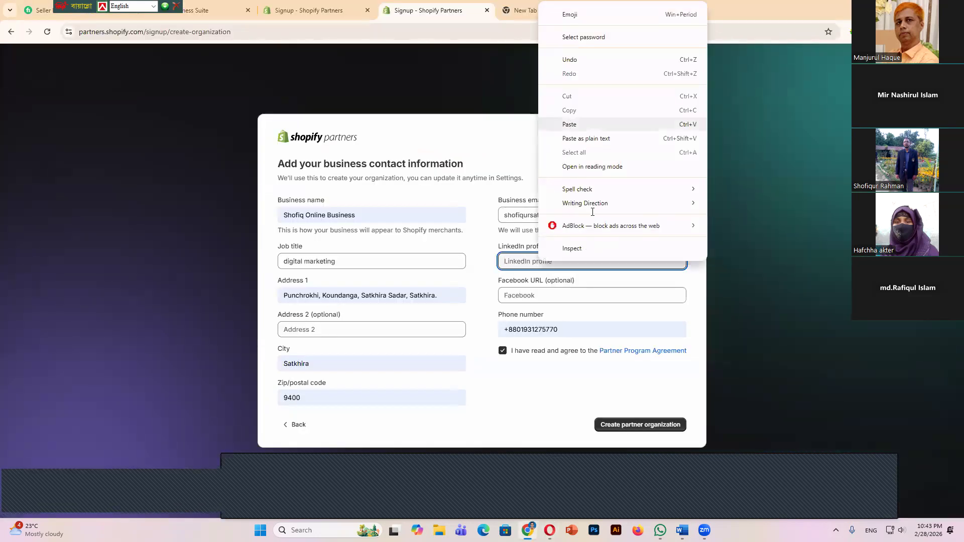
click(576, 125)
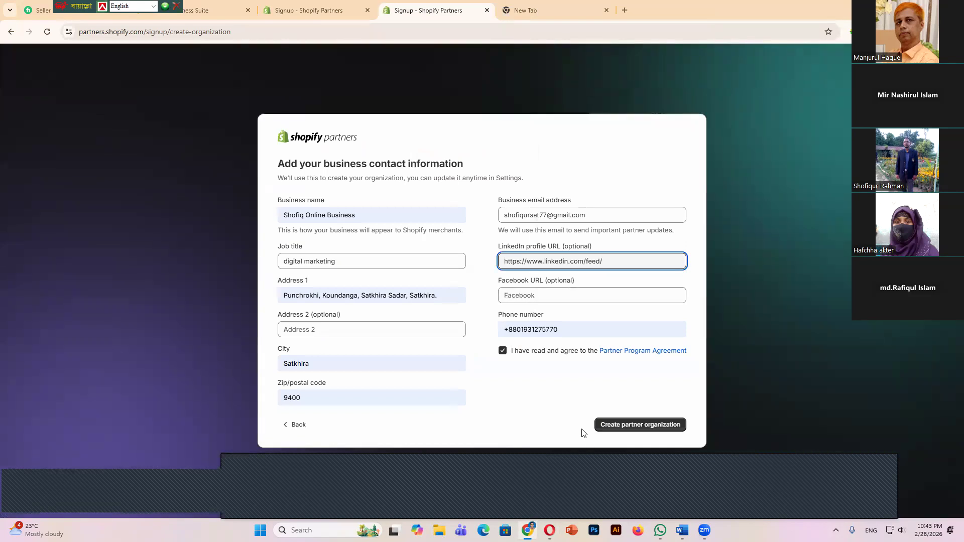
- Switch to Opera, open the account's own Facebook profile page and copy its web address
click(528, 531)
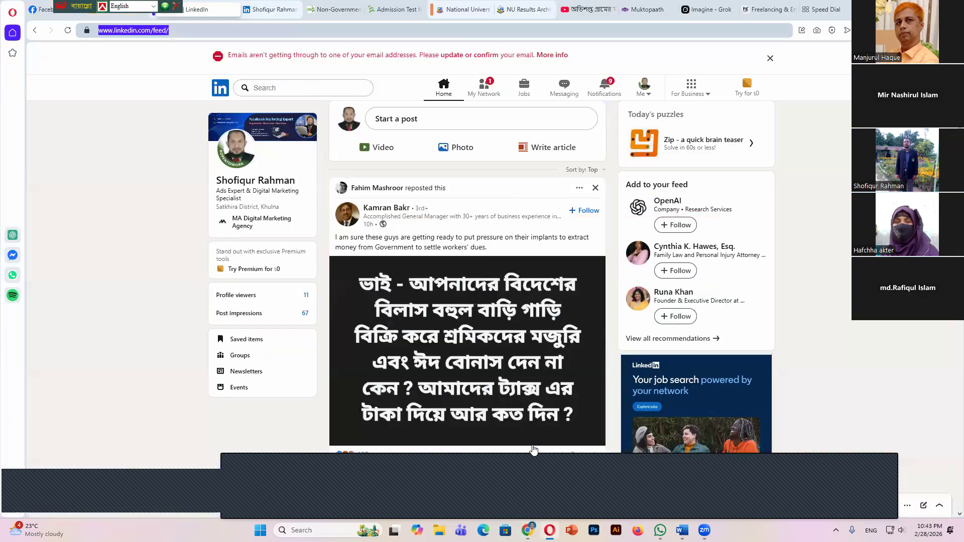
click(527, 530)
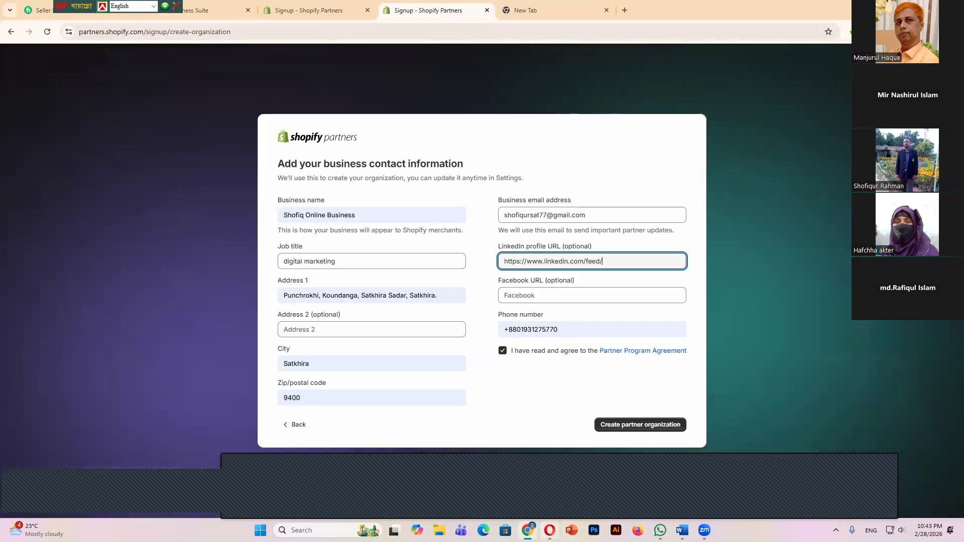
click(552, 525)
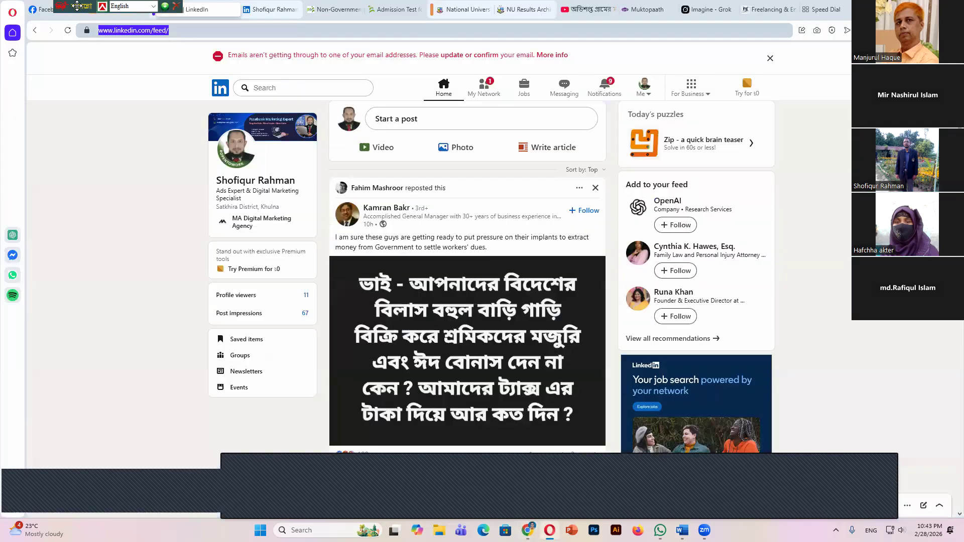
click(39, 10)
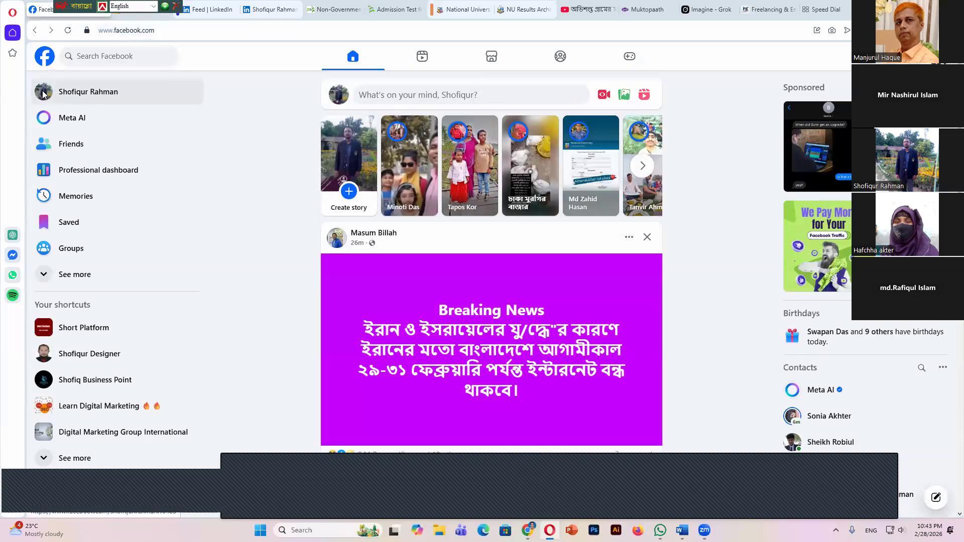
click(76, 92)
drag(224, 32, 97, 37)
right_click(135, 31)
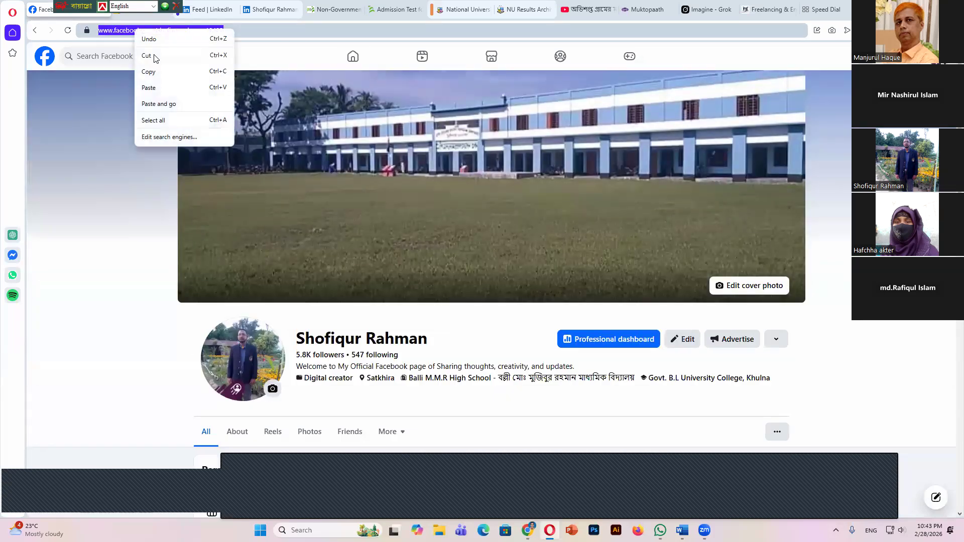
click(150, 72)
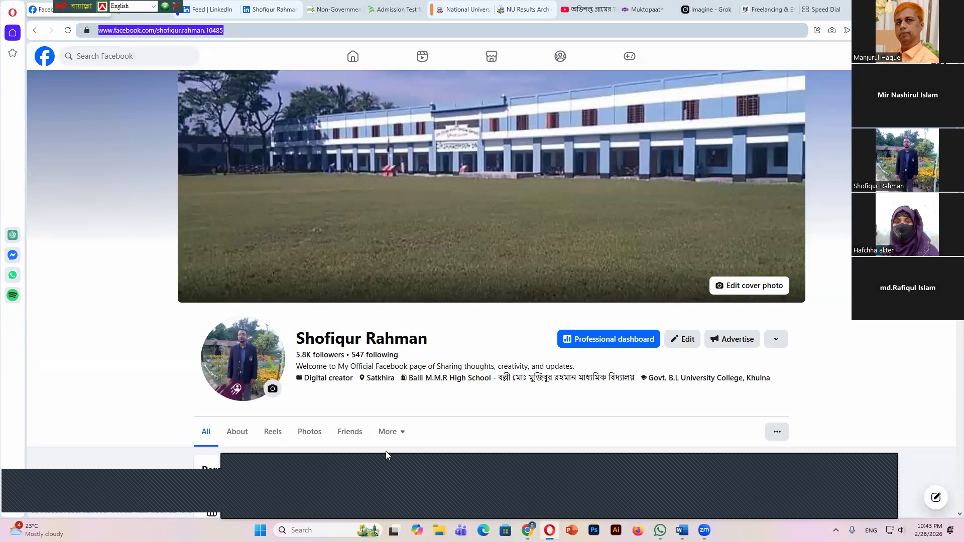
- Return to the Shopify Partners signup and paste the copied profile address as the Facebook URL
key(alt+Tab)
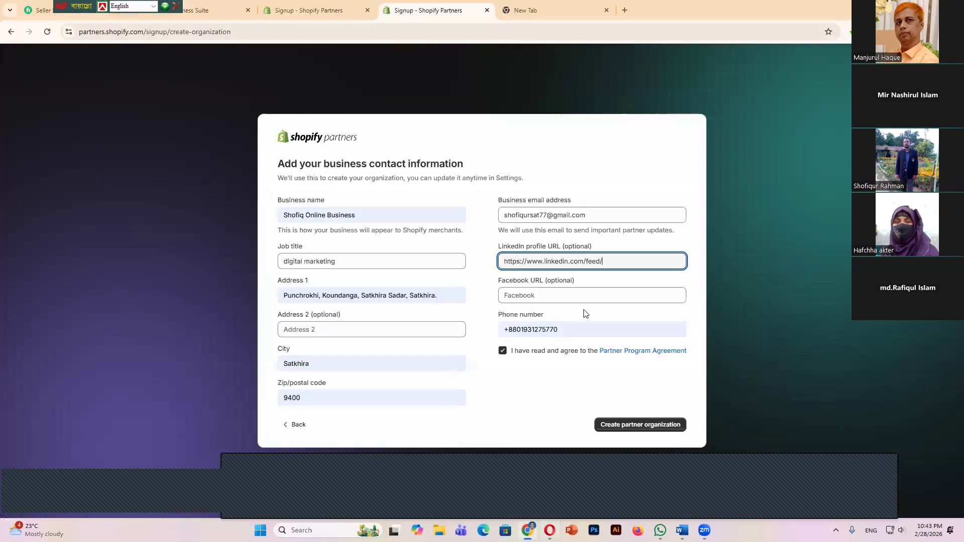
click(550, 292)
right_click(537, 295)
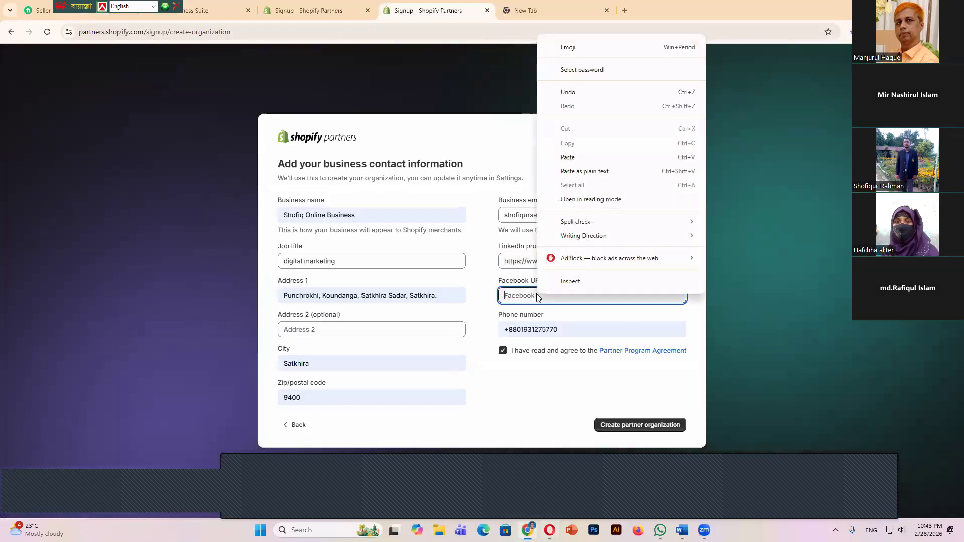
click(568, 158)
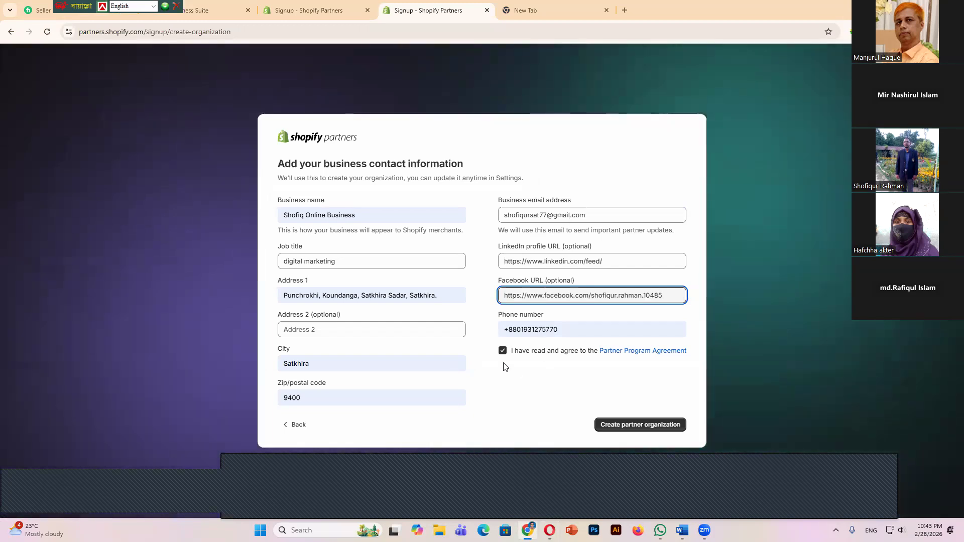
- Submit the completed business contact information to create the partner organization
click(634, 425)
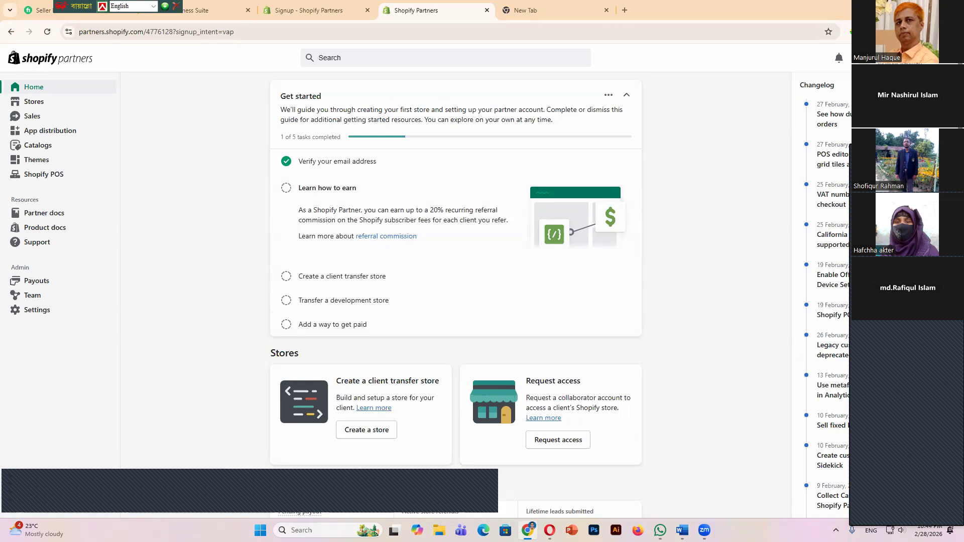
- Capture the dashboard's navigation sidebar, draw red arrows pointing at Home, Stores and Sales, and discard the capture
click(836, 530)
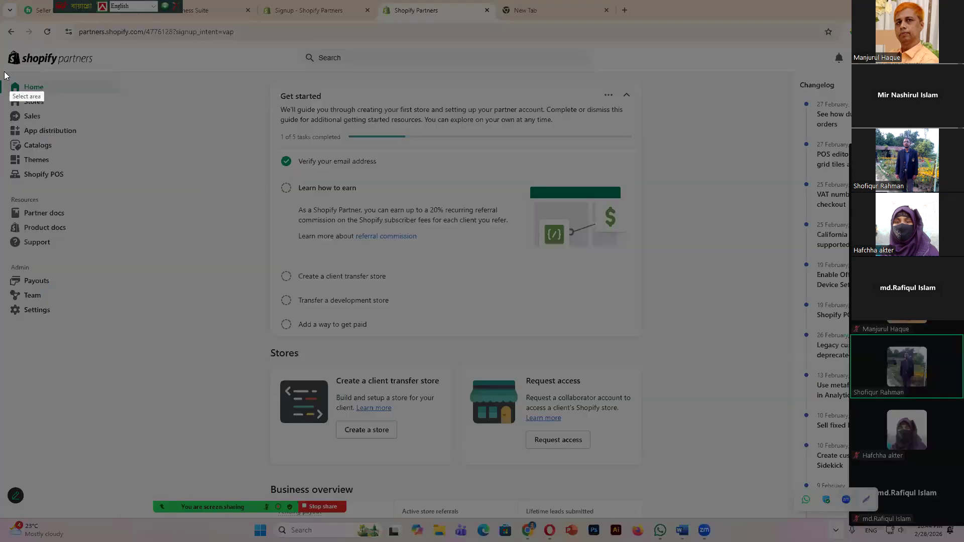
mouse_move(3, 72)
mouse_down()
mouse_move(35, 236)
mouse_move(133, 336)
mouse_move(140, 323)
mouse_up()
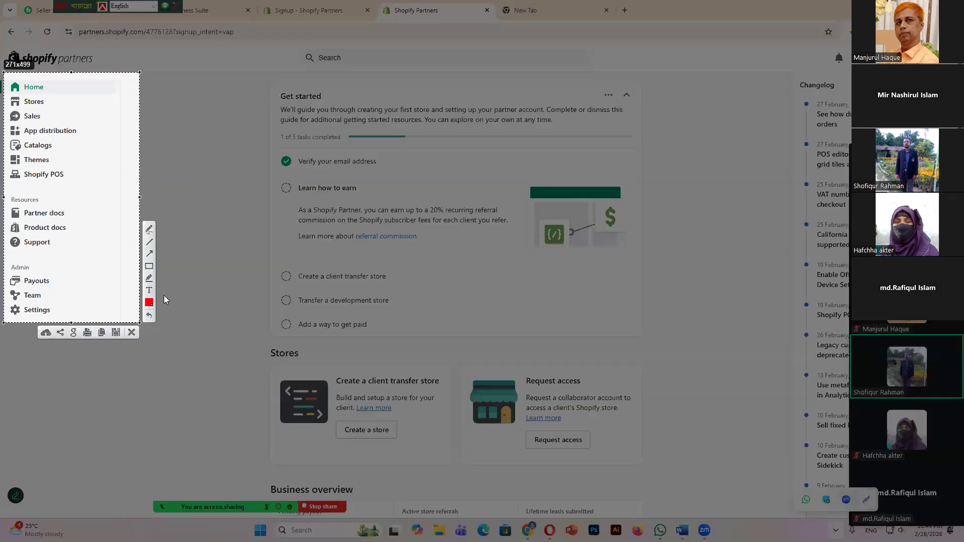
click(150, 255)
drag(234, 210, 59, 86)
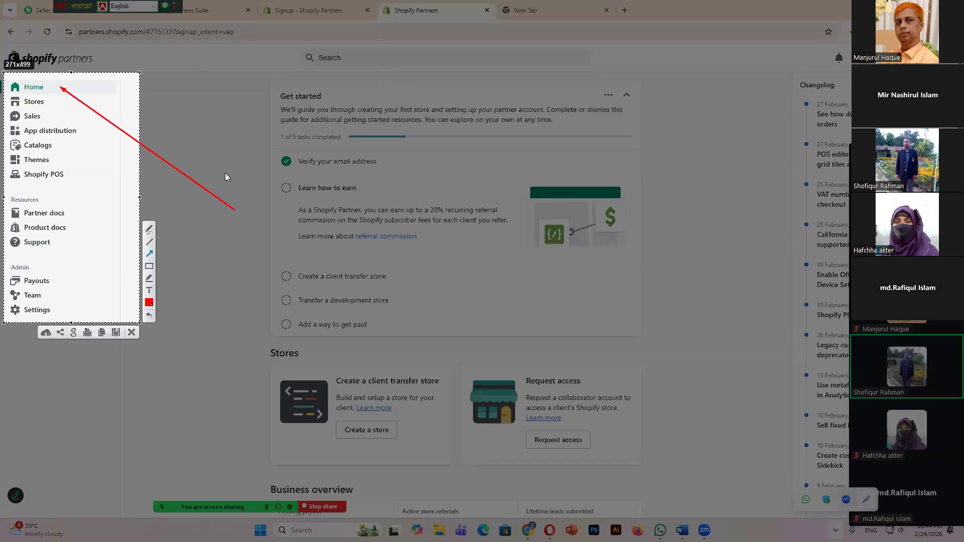
drag(190, 217, 50, 109)
drag(200, 296, 44, 125)
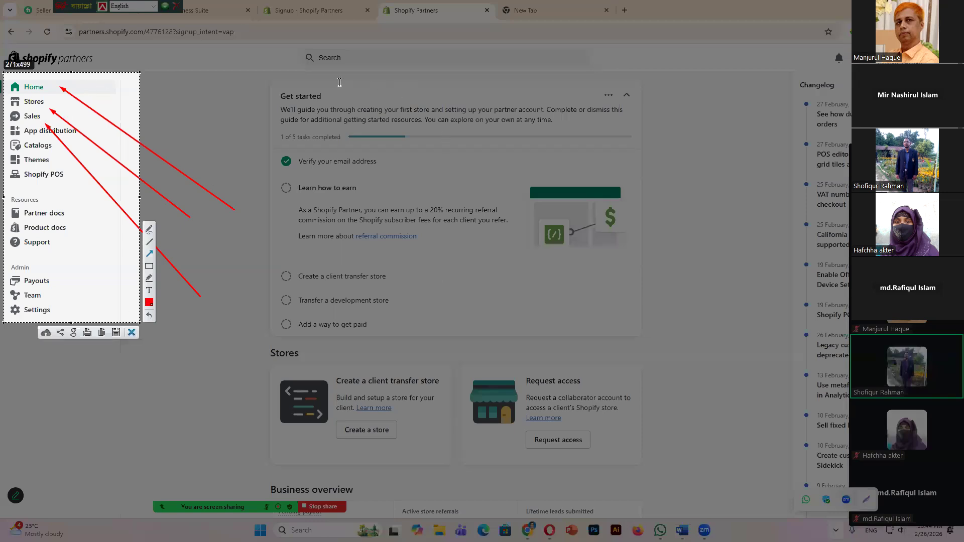
key(Escape)
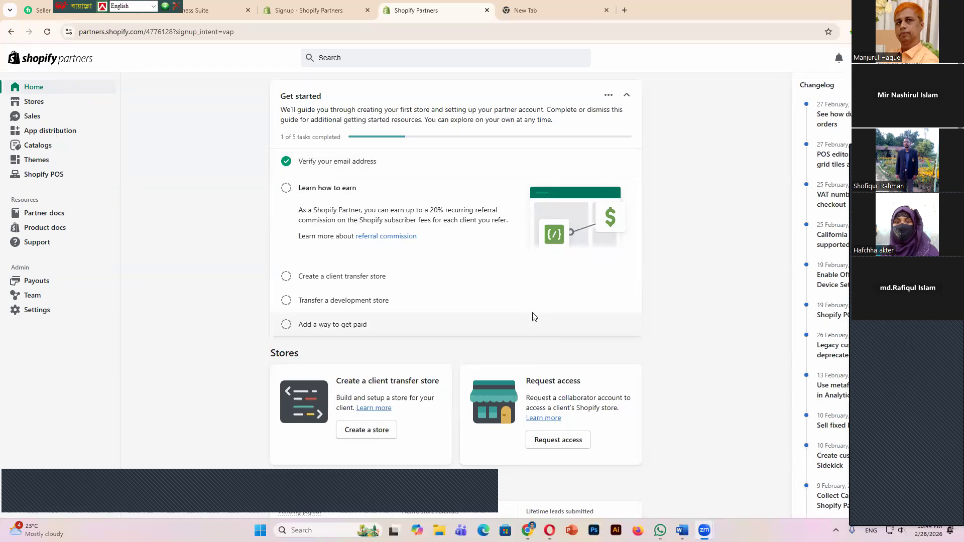
- Capture the dashboard's Stores section, draw red rectangles around Request access, Create a store and the Stores heading, and discard the capture
scroll(533, 317, down, 3)
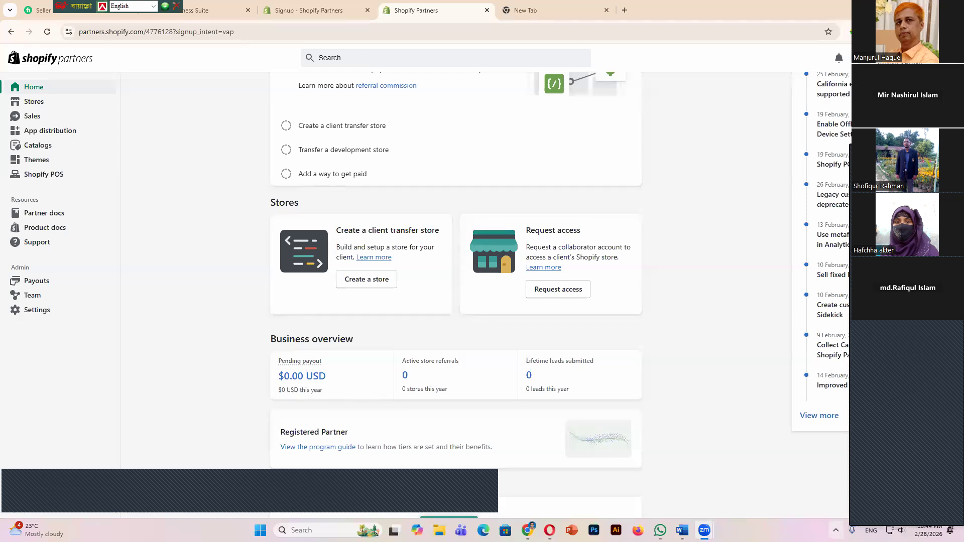
click(864, 500)
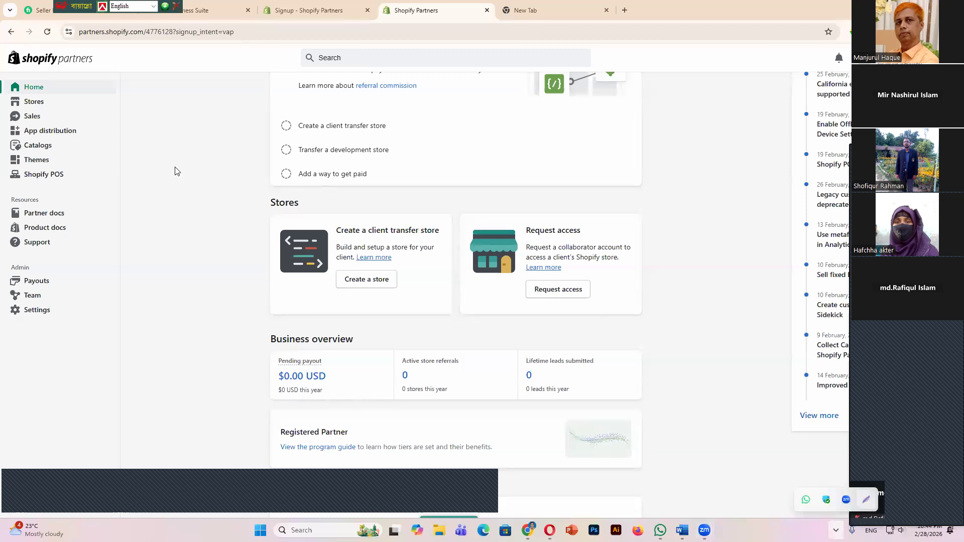
drag(177, 167, 684, 330)
click(694, 275)
drag(510, 282, 590, 311)
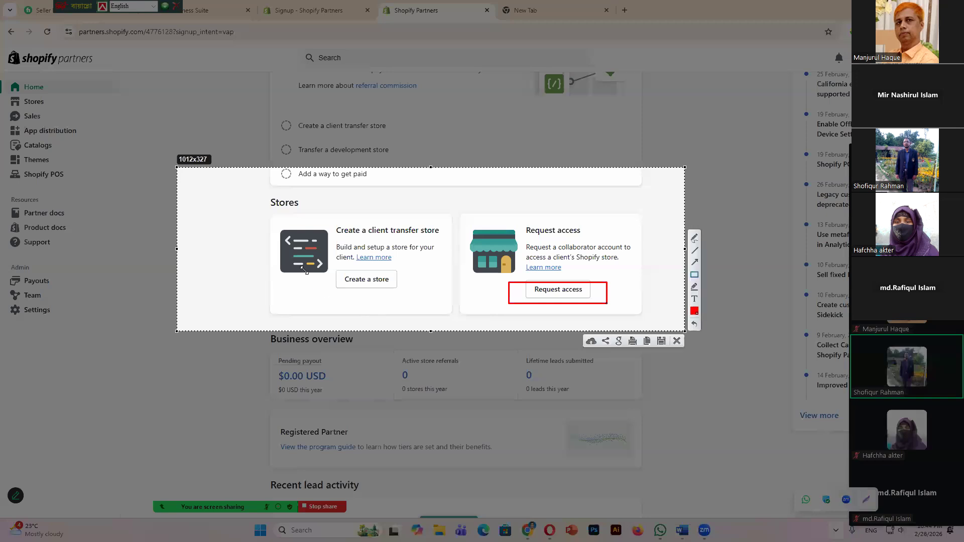
drag(318, 269, 428, 297)
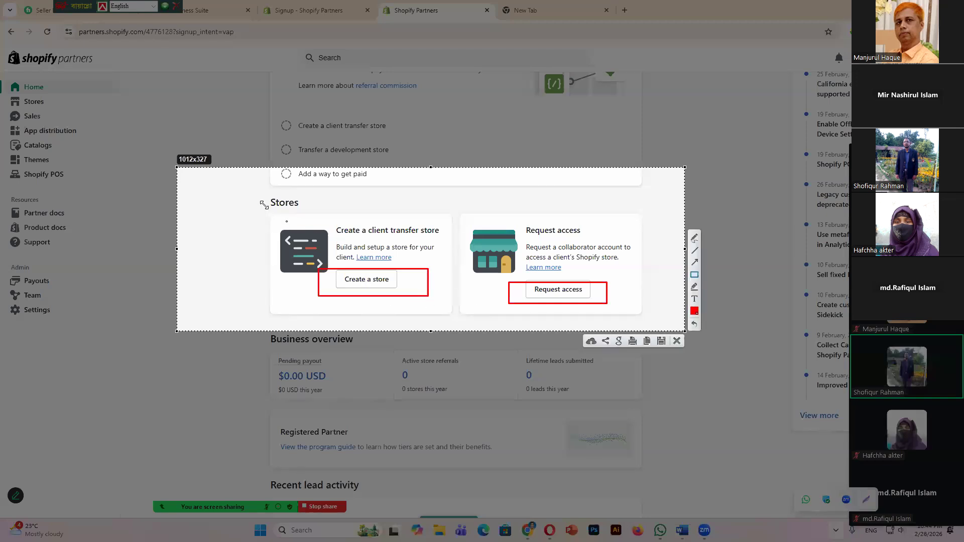
drag(254, 188, 311, 214)
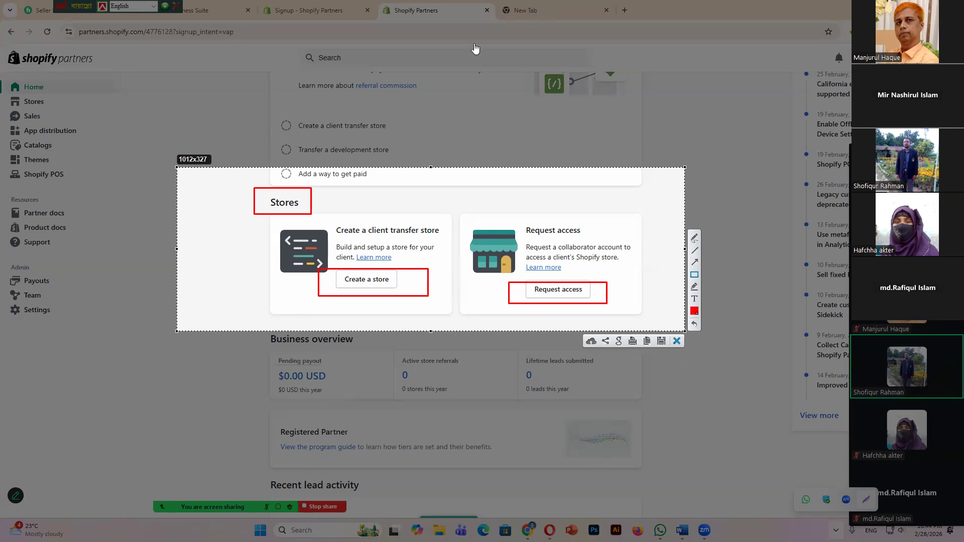
key(Escape)
- Open facebook.com in the empty browser tab and search Facebook for "tshirt corner"
click(547, 10)
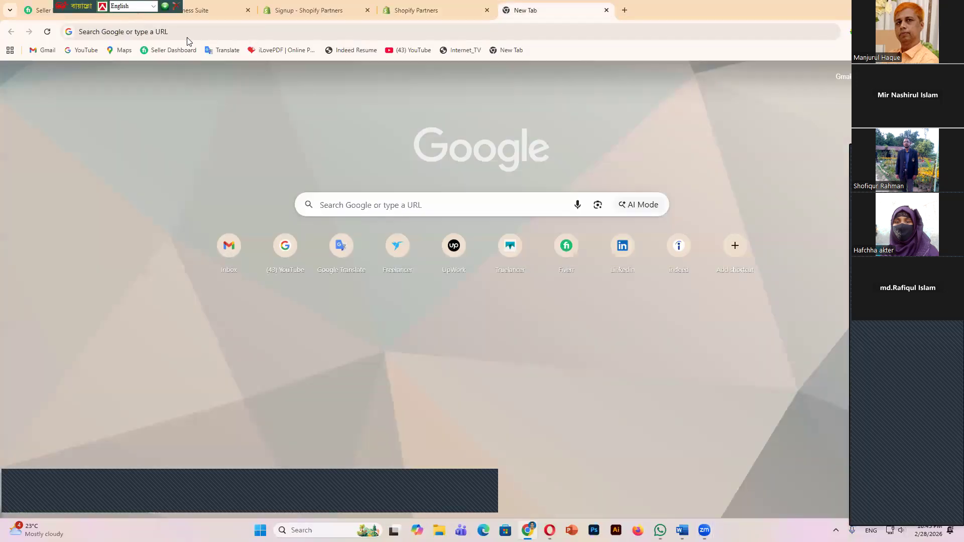
click(189, 31)
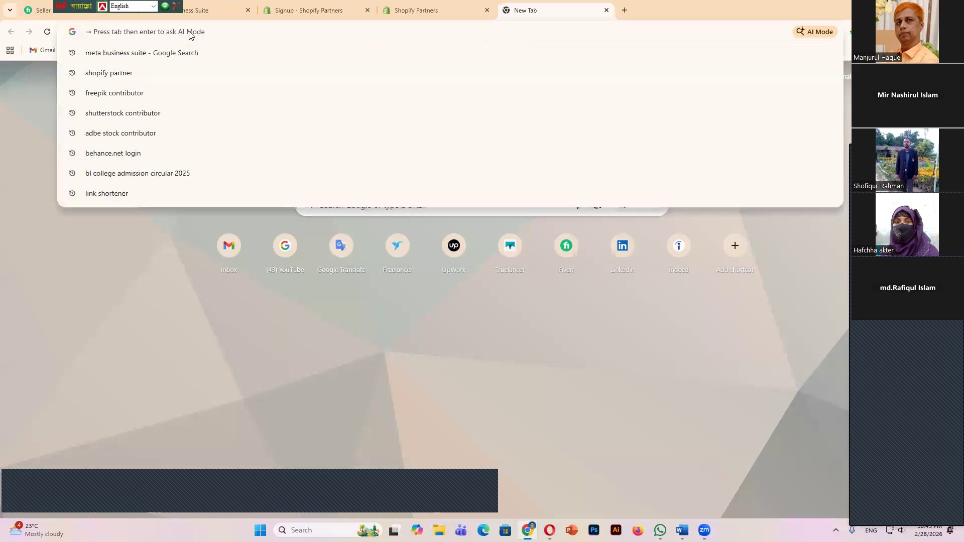
text(f)
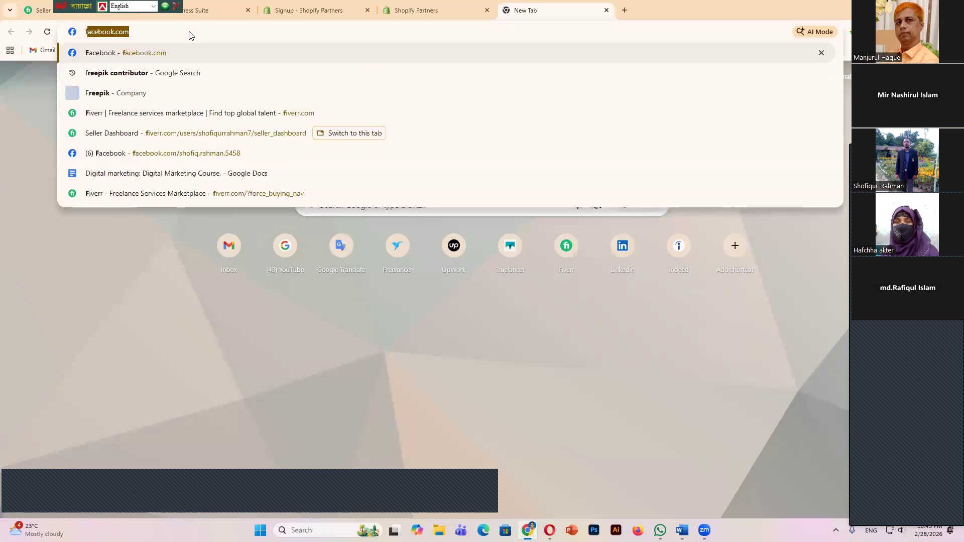
key(Return)
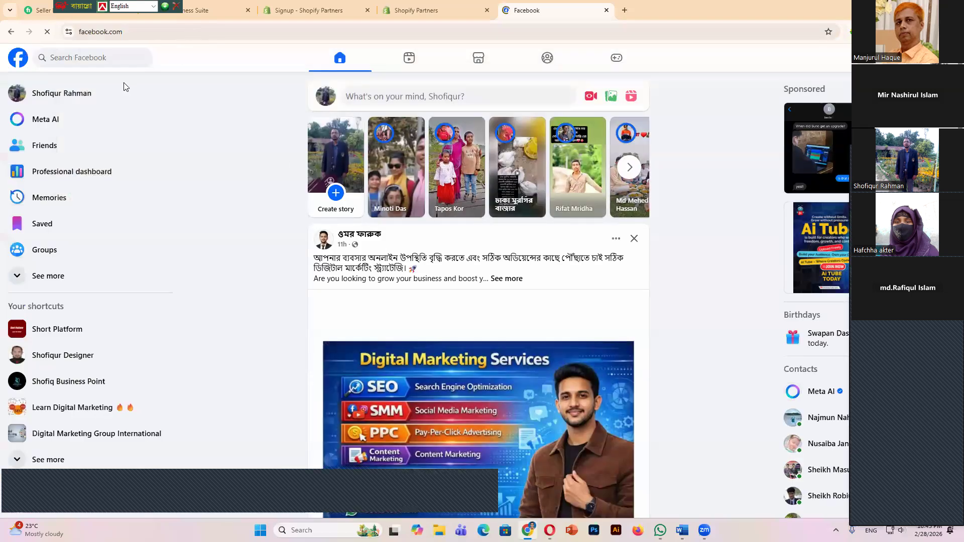
click(102, 60)
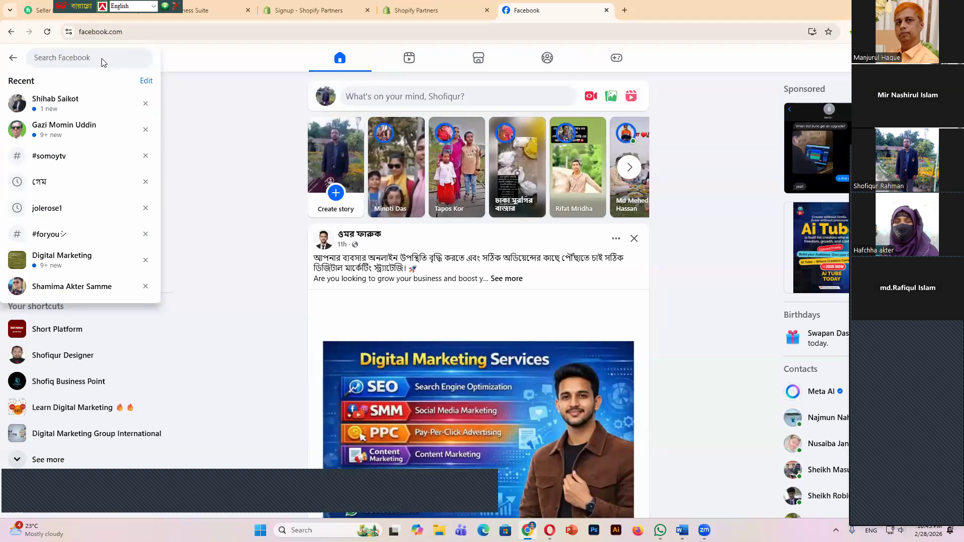
text(ts)
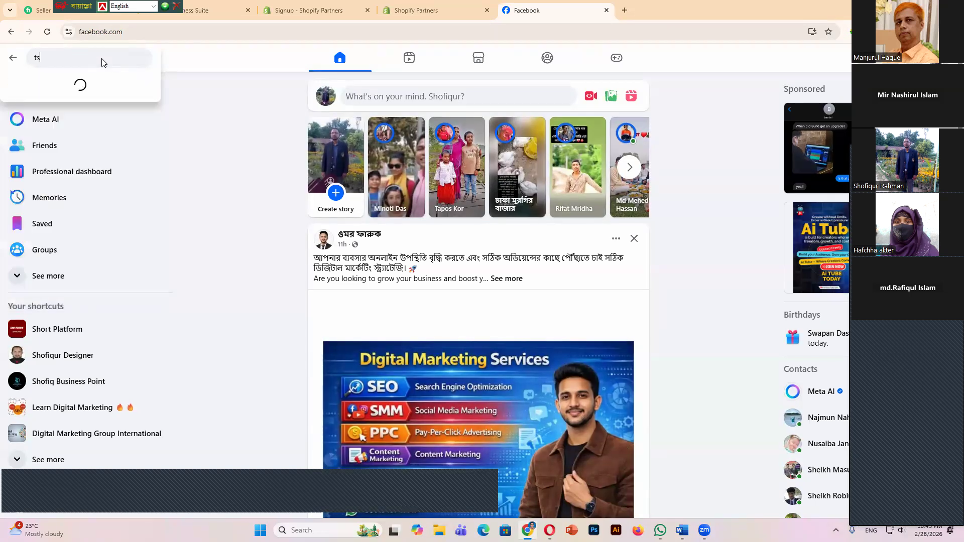
text(hi)
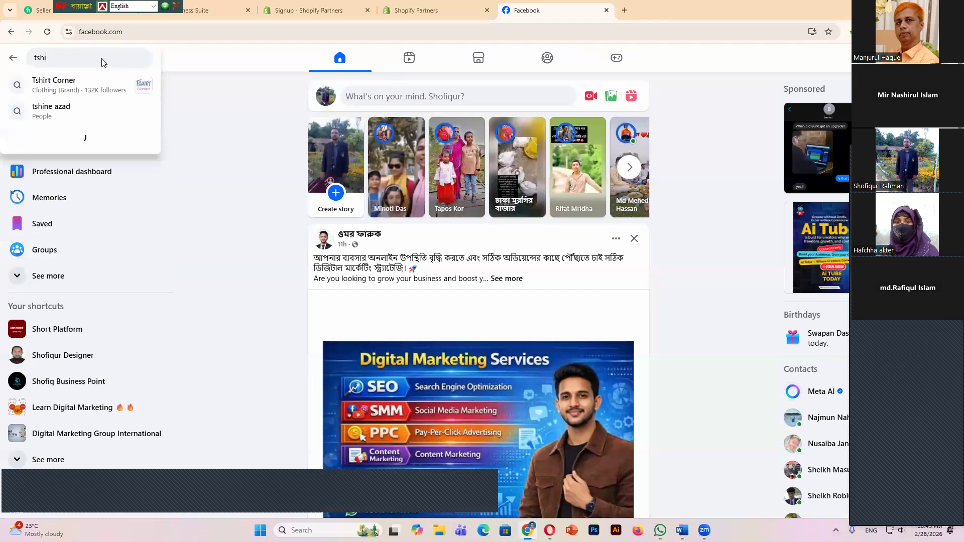
text(rt)
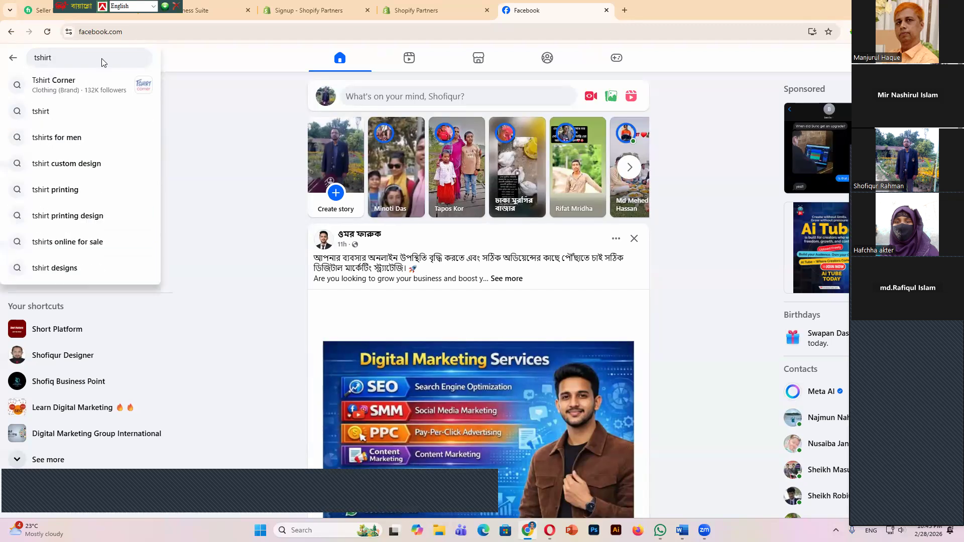
click(66, 85)
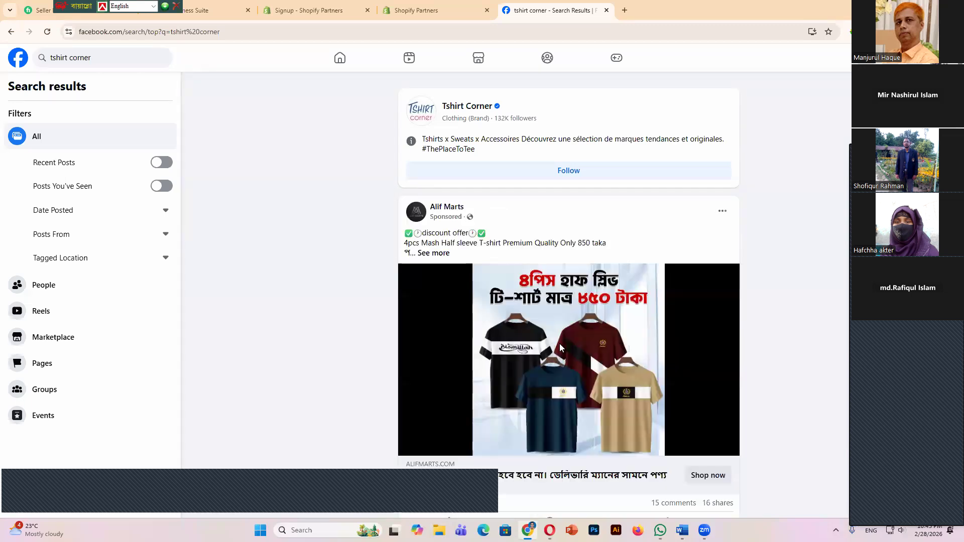
- Examine the sponsored T-shirt shop posts and their Shop now links in the search results, and return to the Shopify Partners dashboard
scroll(560, 344, down, 2)
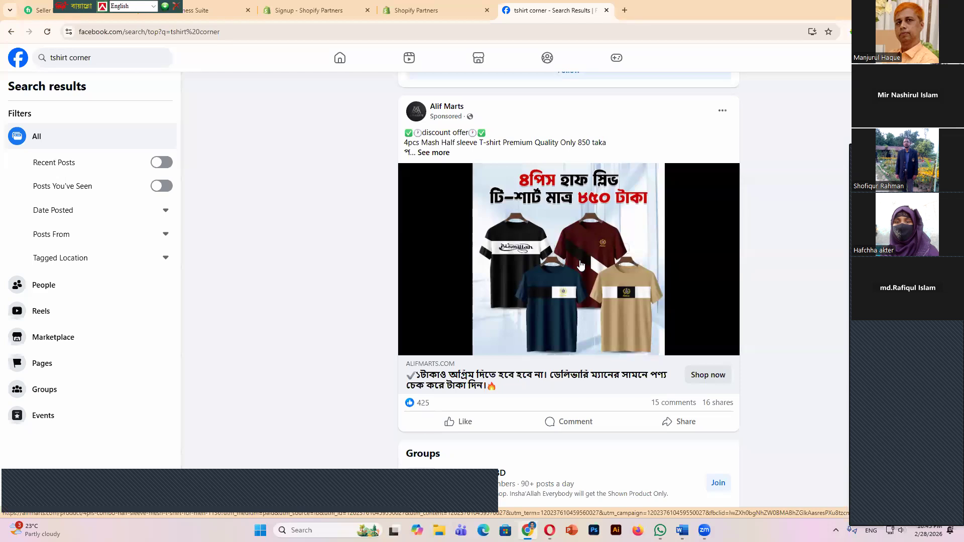
scroll(581, 265, down, 3)
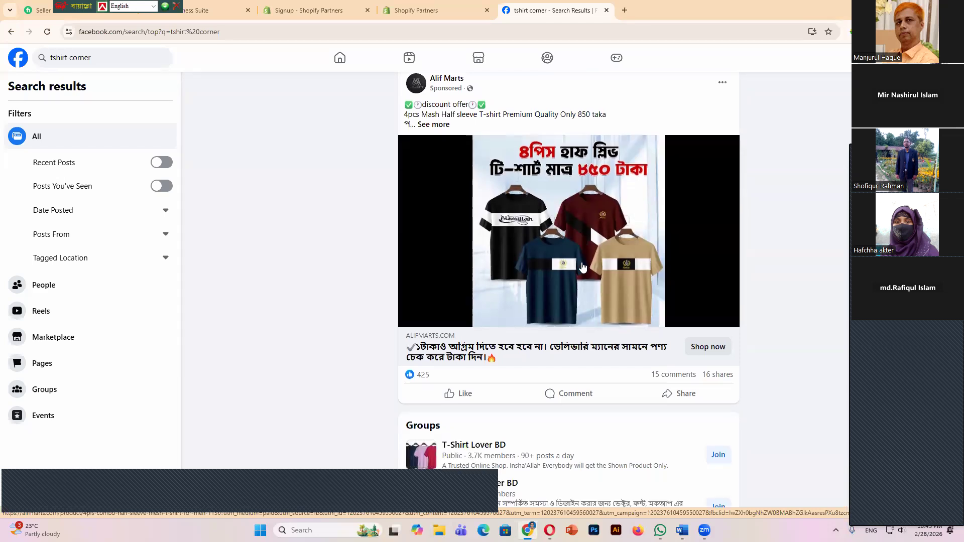
scroll(582, 276, down, 8)
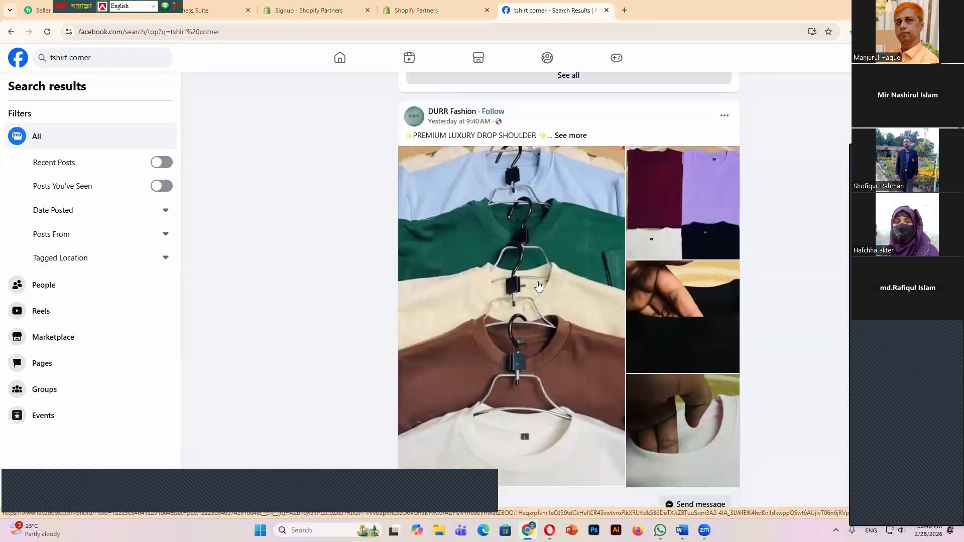
scroll(538, 286, down, 9)
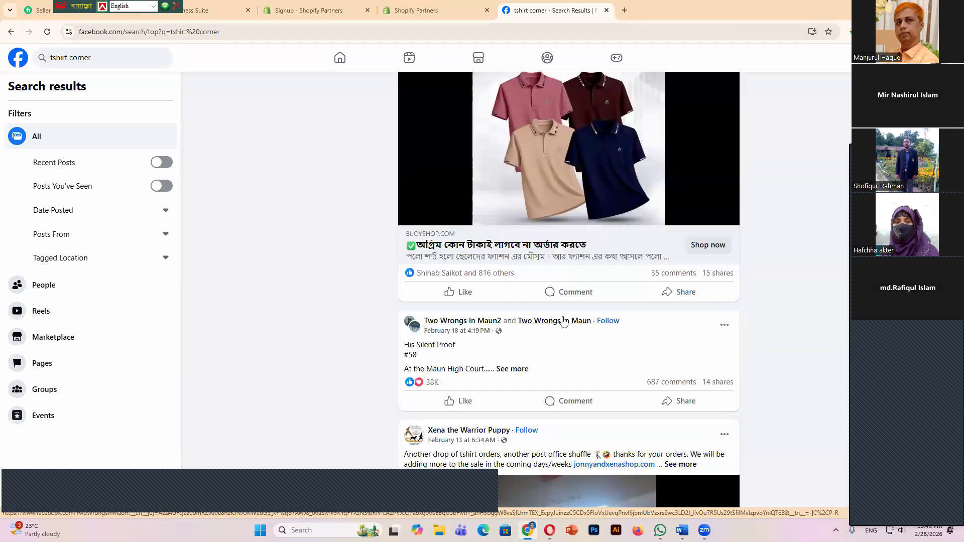
scroll(573, 319, down, 7)
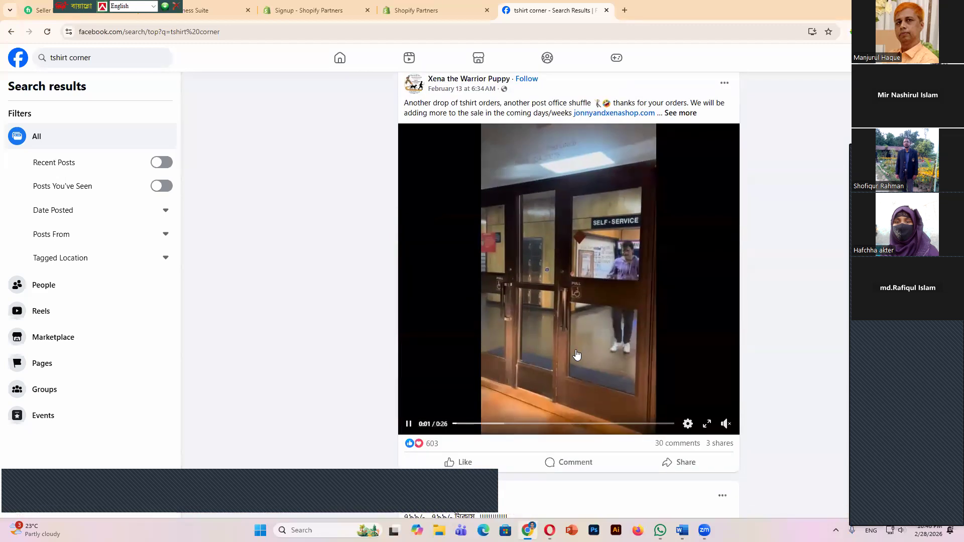
scroll(577, 315, down, 7)
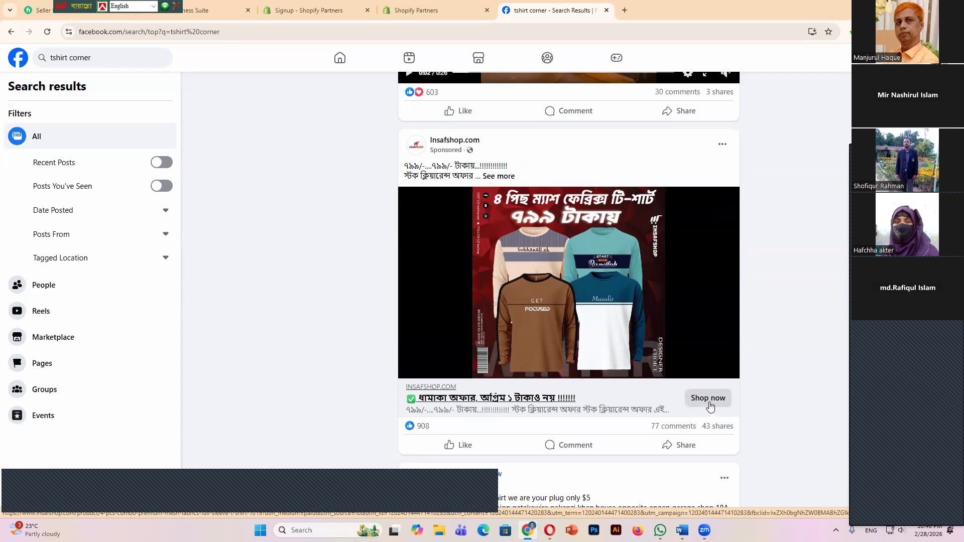
click(419, 16)
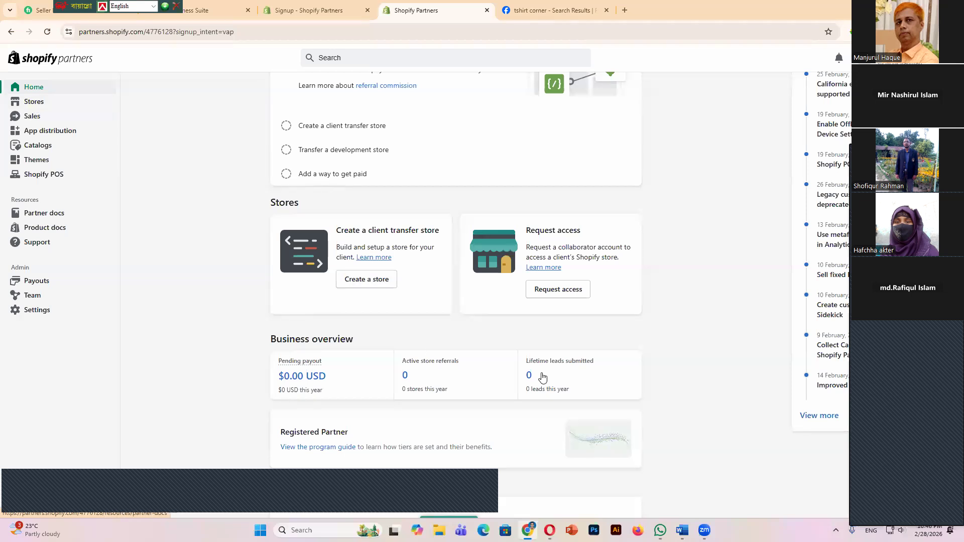
- Capture the navigation sidebar, draw red arrows pointing at Stores and Create a store, and discard the capture
click(836, 530)
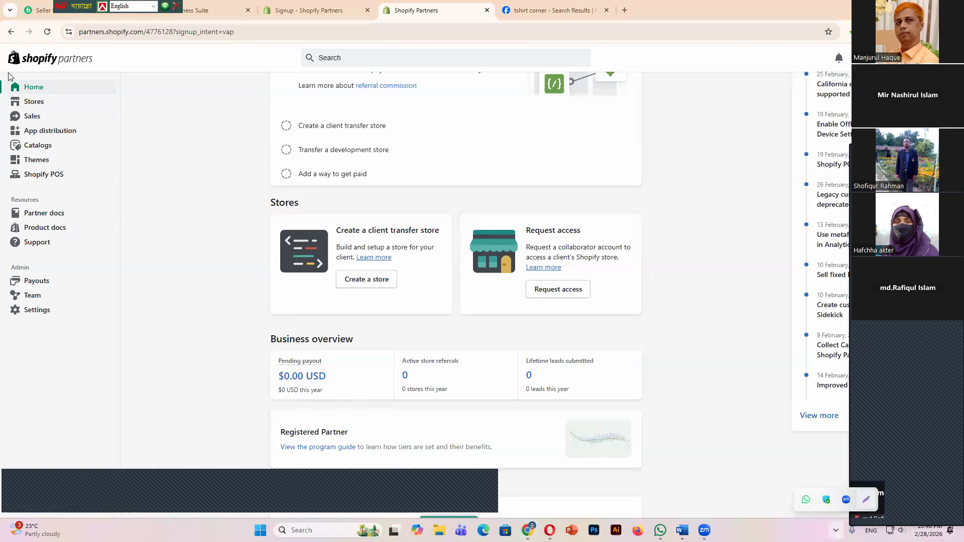
key(Print)
drag(7, 72, 129, 221)
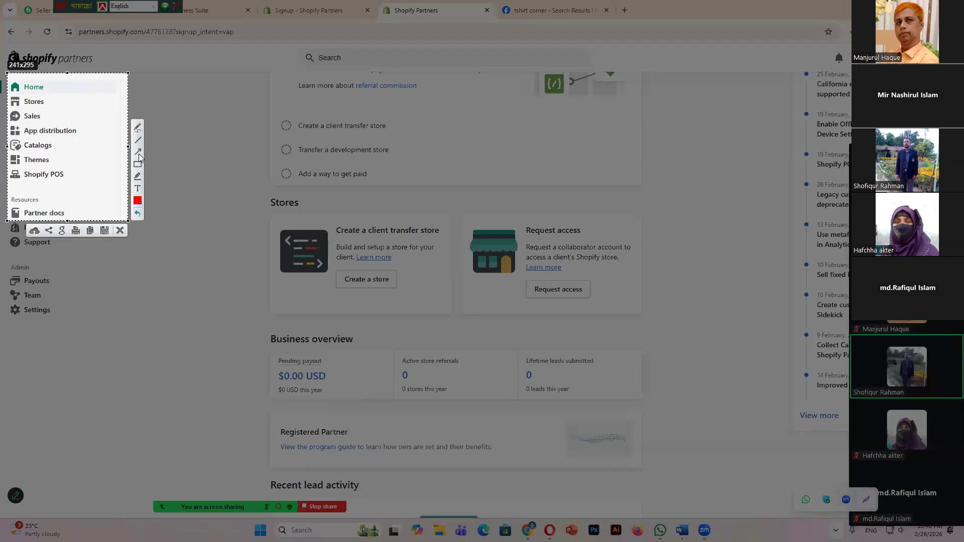
drag(141, 289, 5, 84)
click(155, 216)
drag(193, 159, 47, 105)
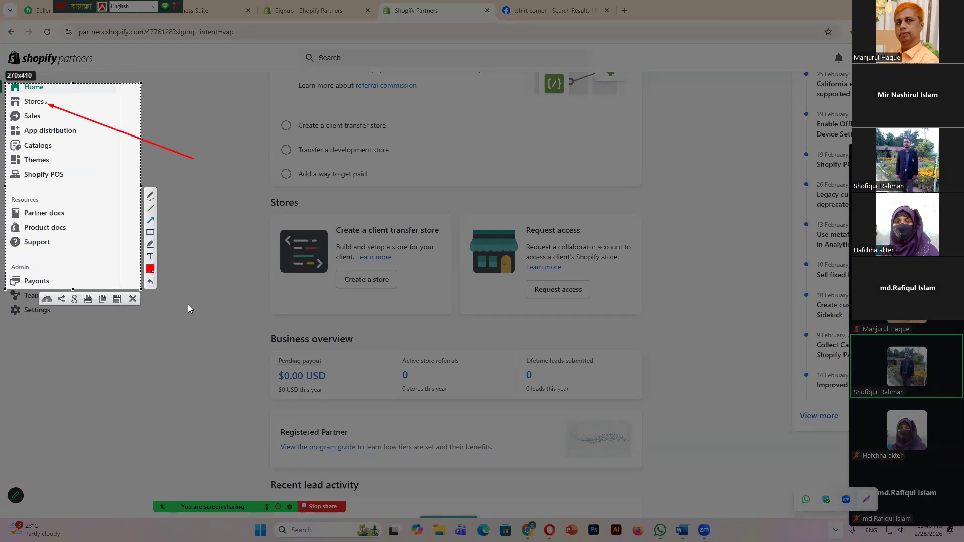
drag(264, 333, 347, 292)
key(Escape)
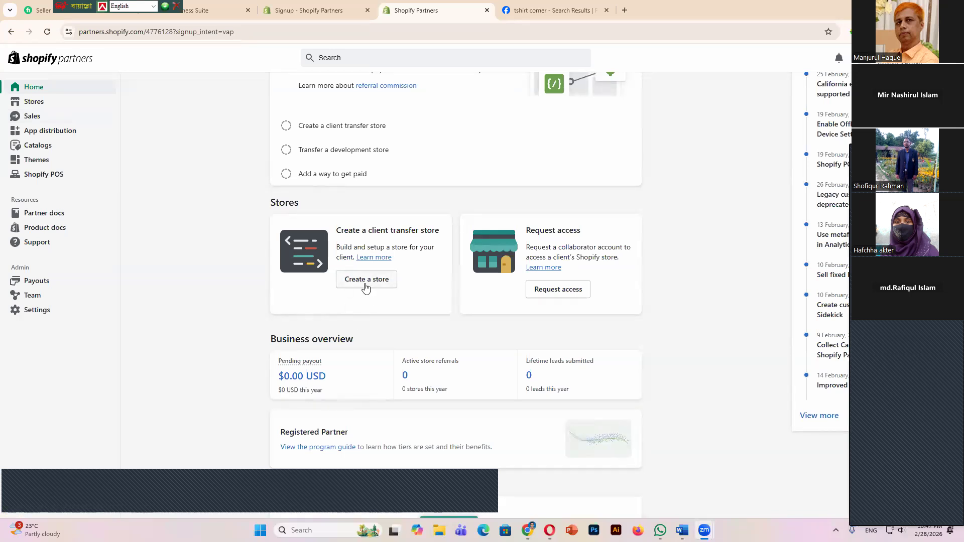
- Start a client transfer store from the Stores section and name it with the owner's first name followed by 26
click(31, 104)
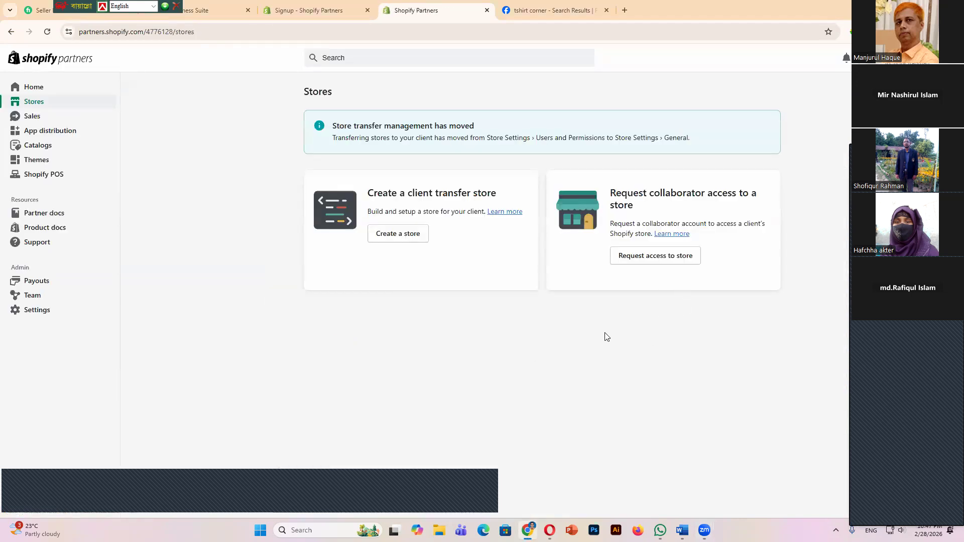
click(395, 239)
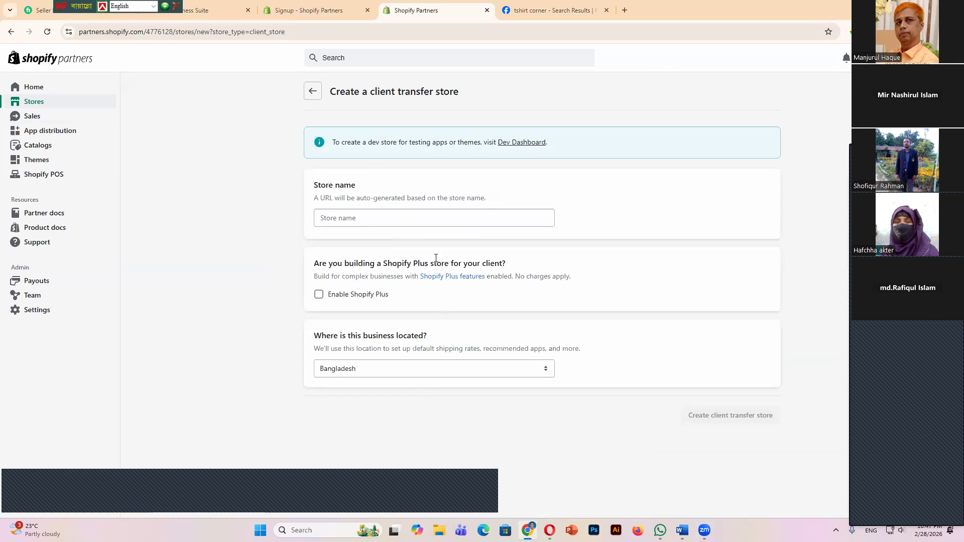
click(364, 218)
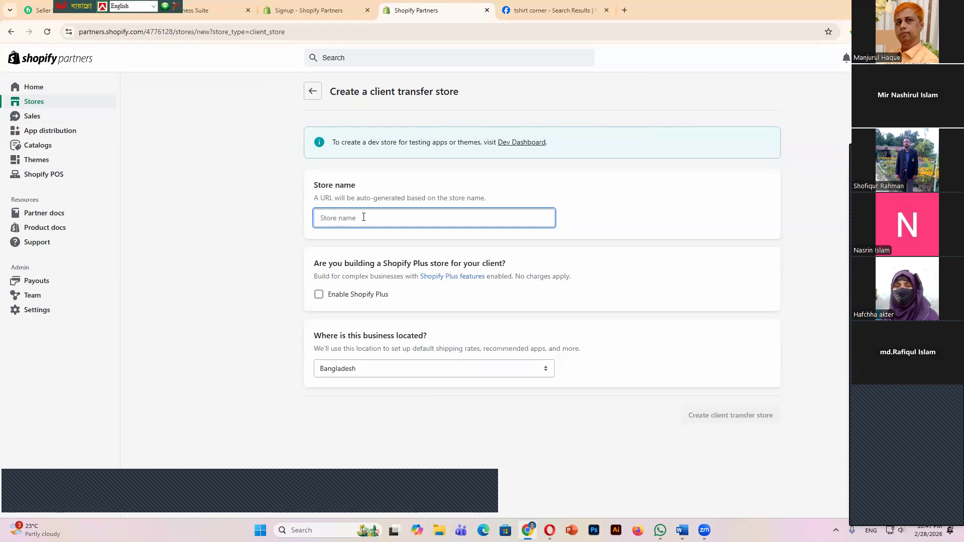
text(s)
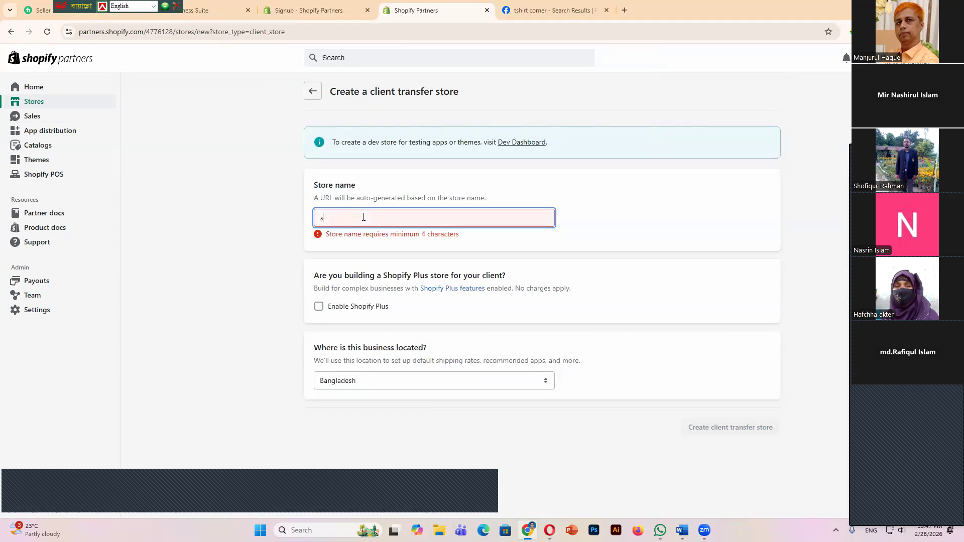
text(ho)
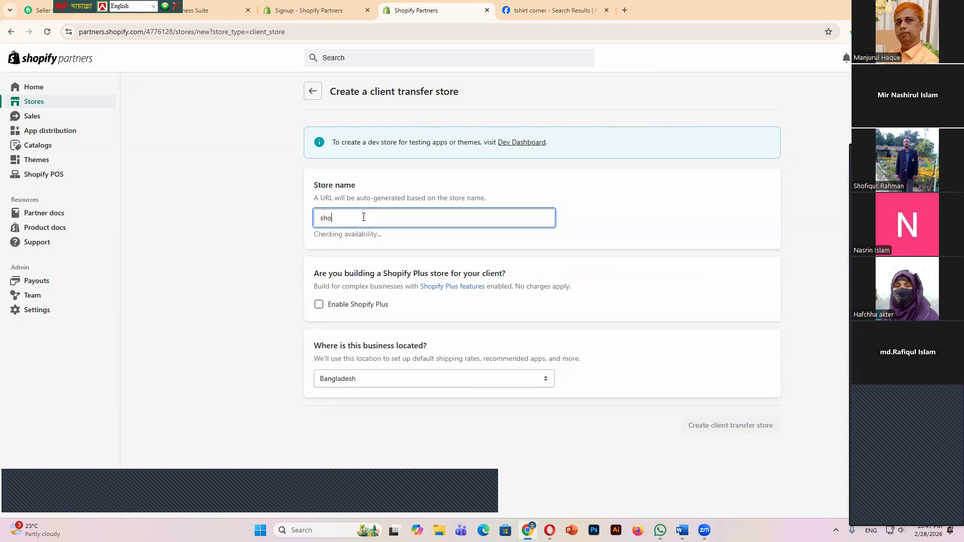
text(fiqur)
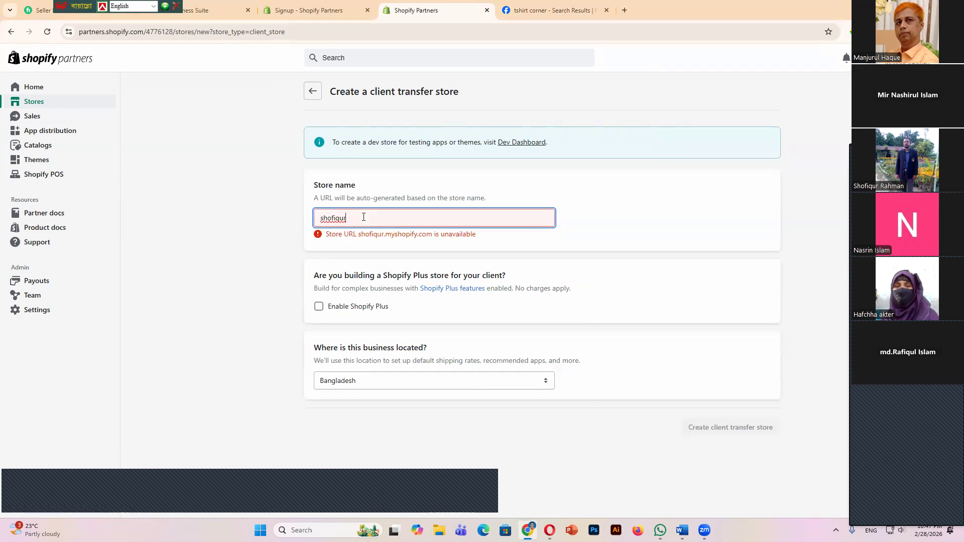
text(2)
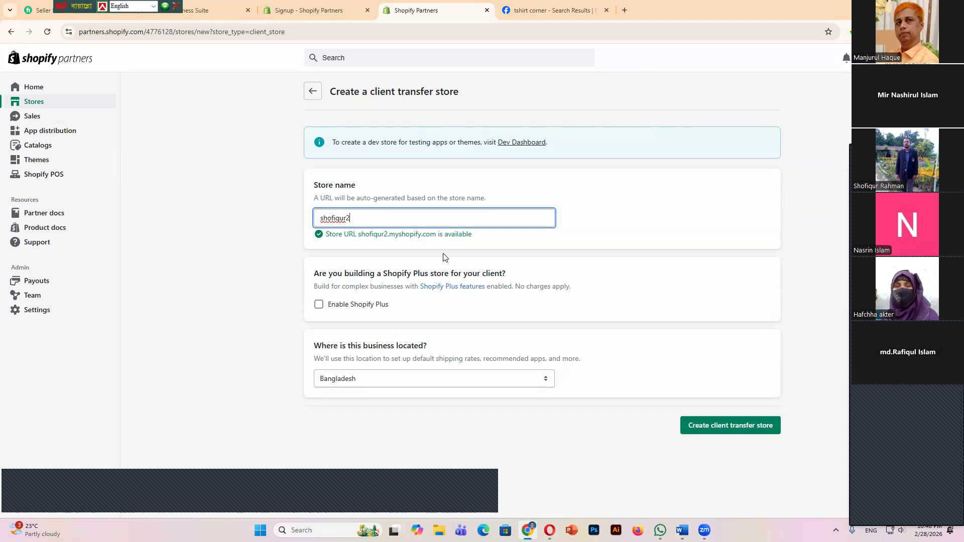
key(BackSpace)
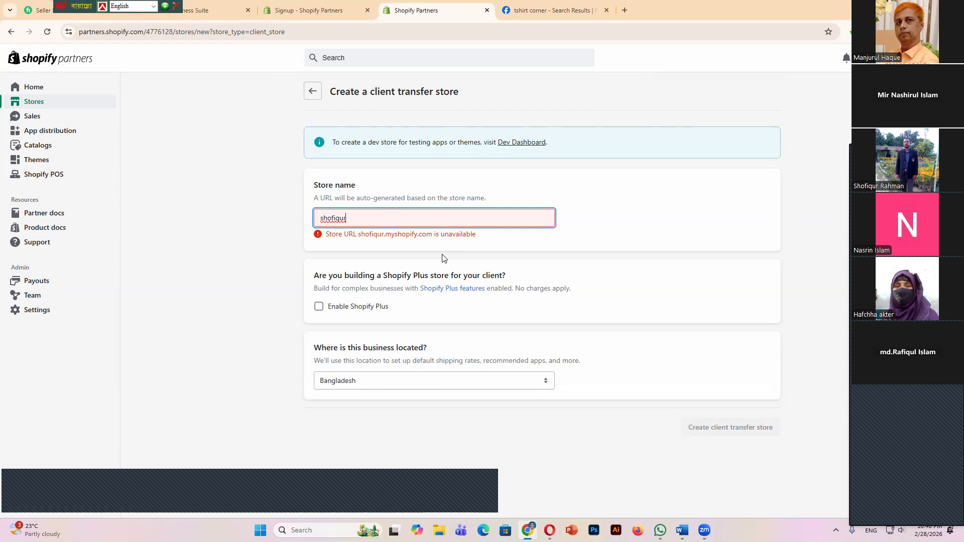
text(26)
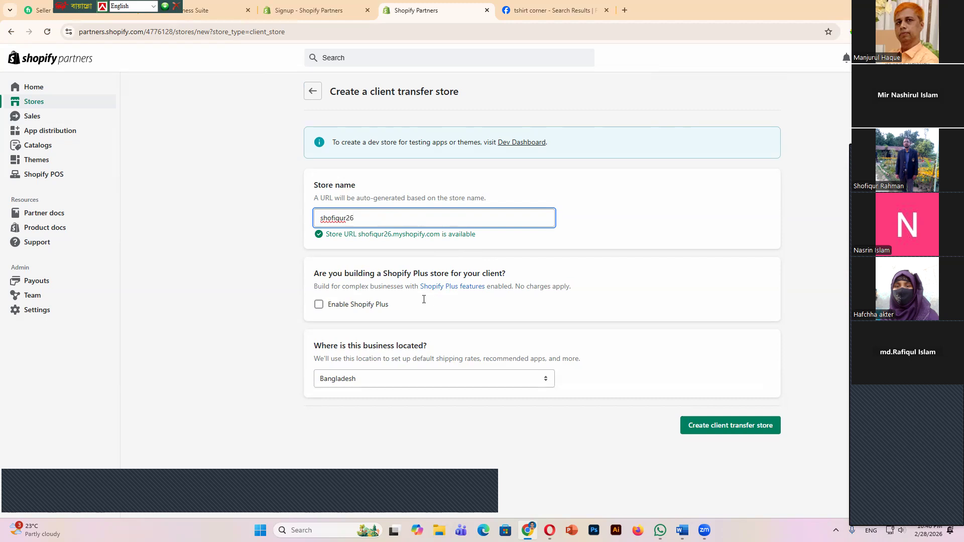
- Enable Shopify Plus, keep Bangladesh as the business location, and create the client transfer store
click(320, 311)
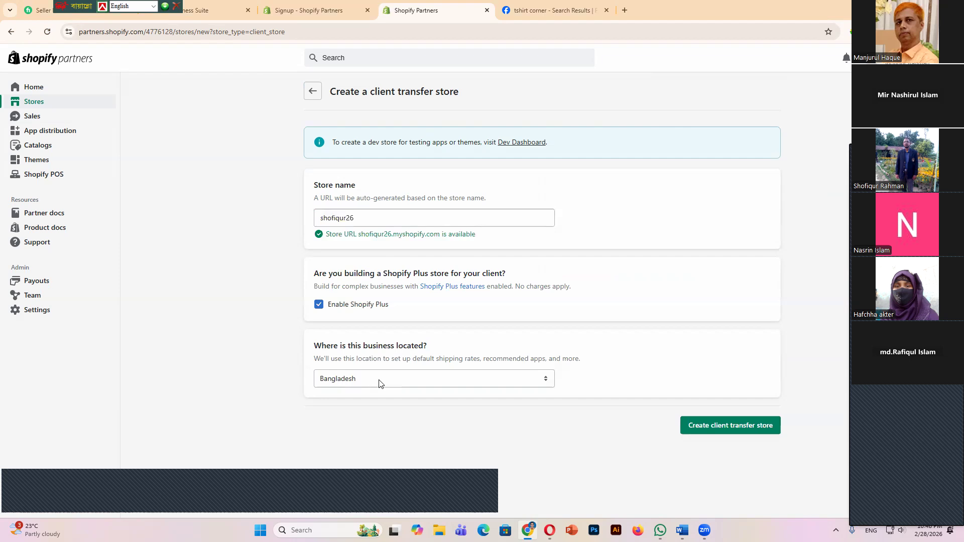
click(547, 381)
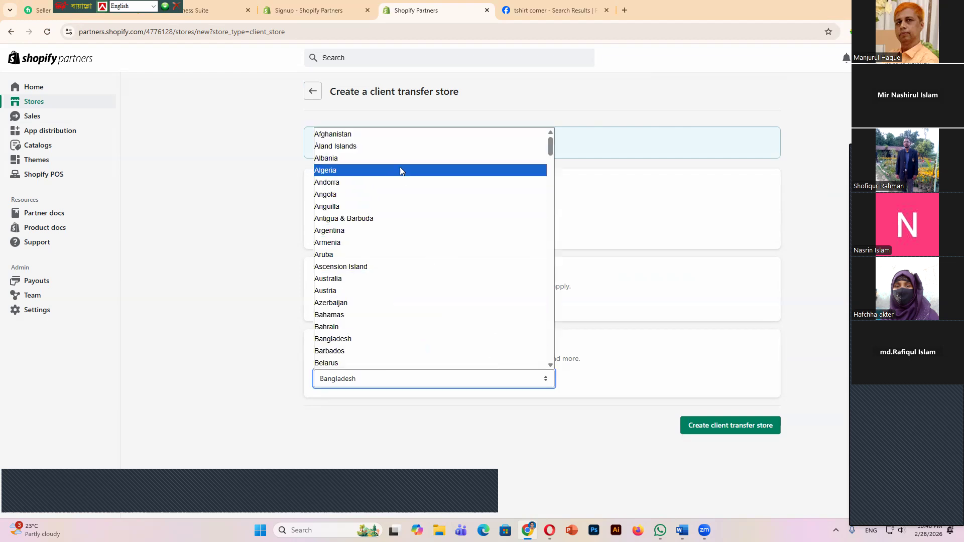
click(362, 386)
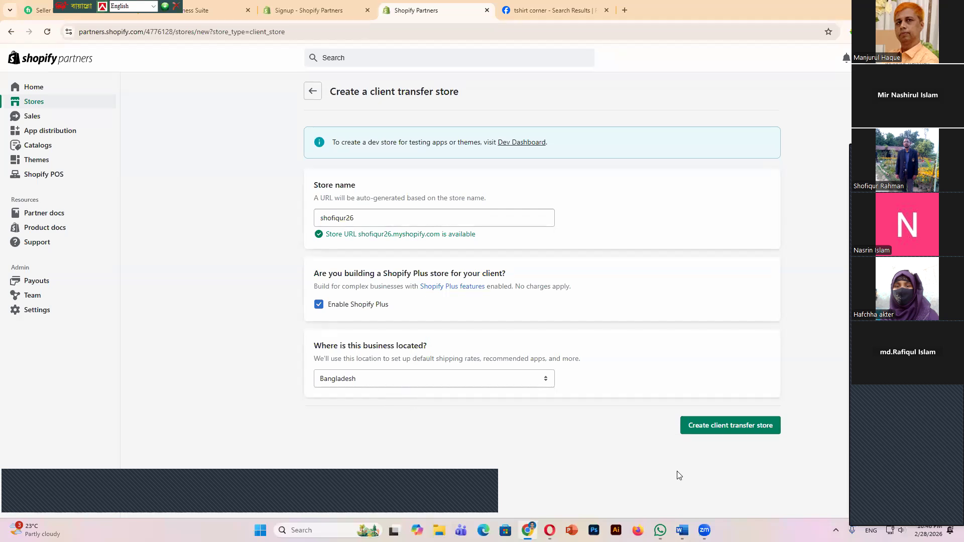
click(721, 428)
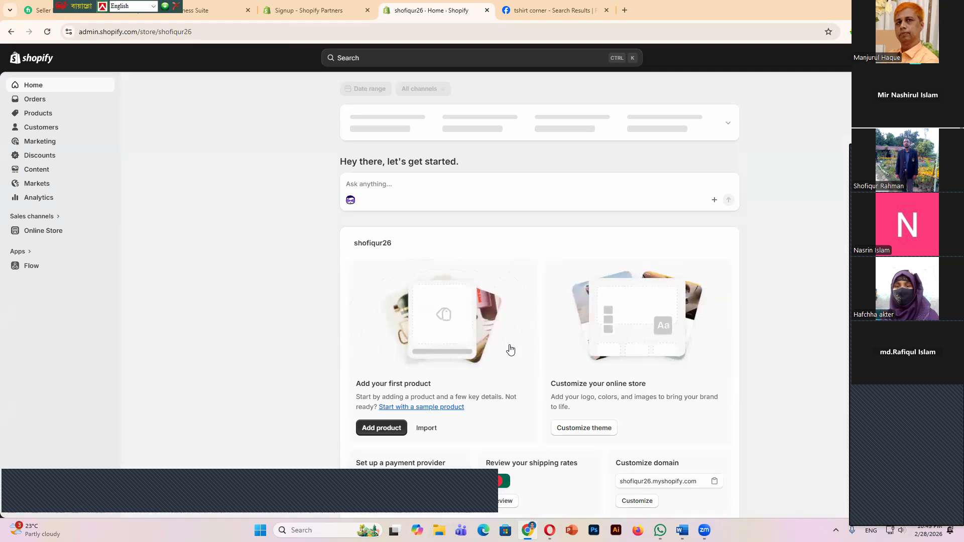
- Look over the new store's home page, capture its navigation sidebar, draw a red arrow pointing at Settings, and discard the capture
scroll(510, 350, down, 1)
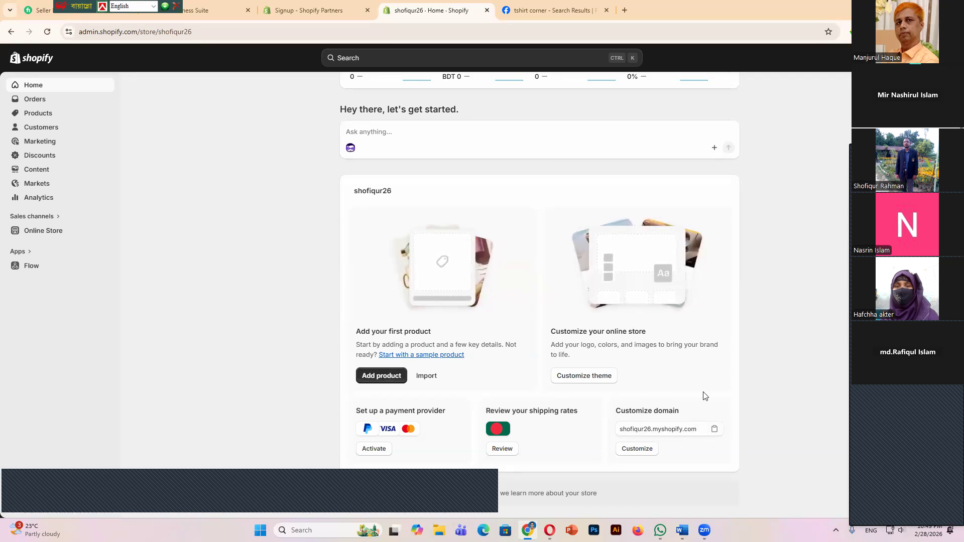
scroll(630, 338, up, 1)
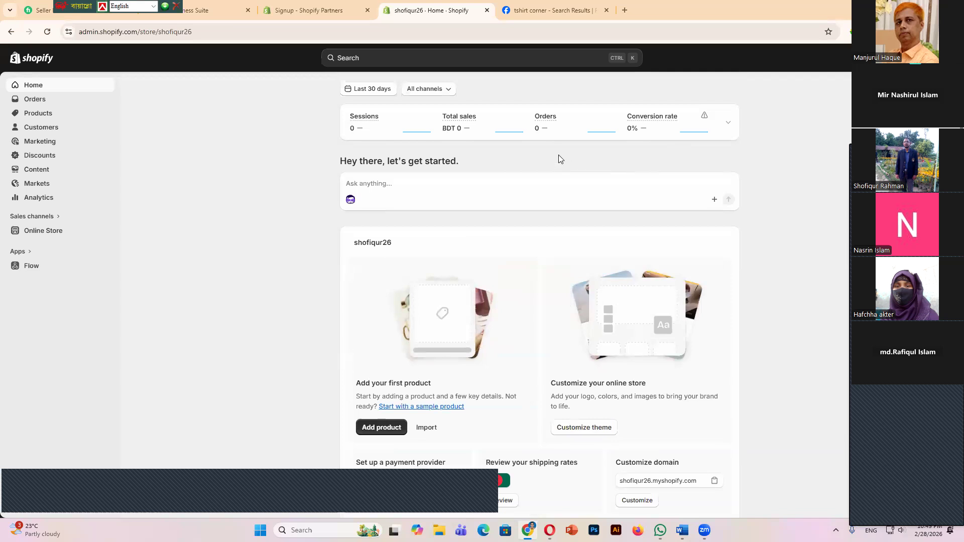
scroll(590, 155, down, 1)
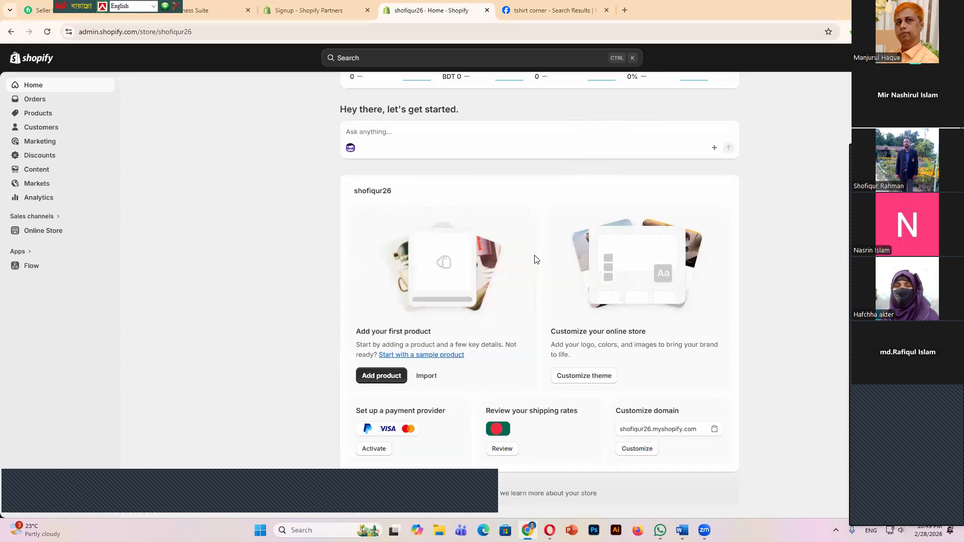
scroll(227, 298, up, 1)
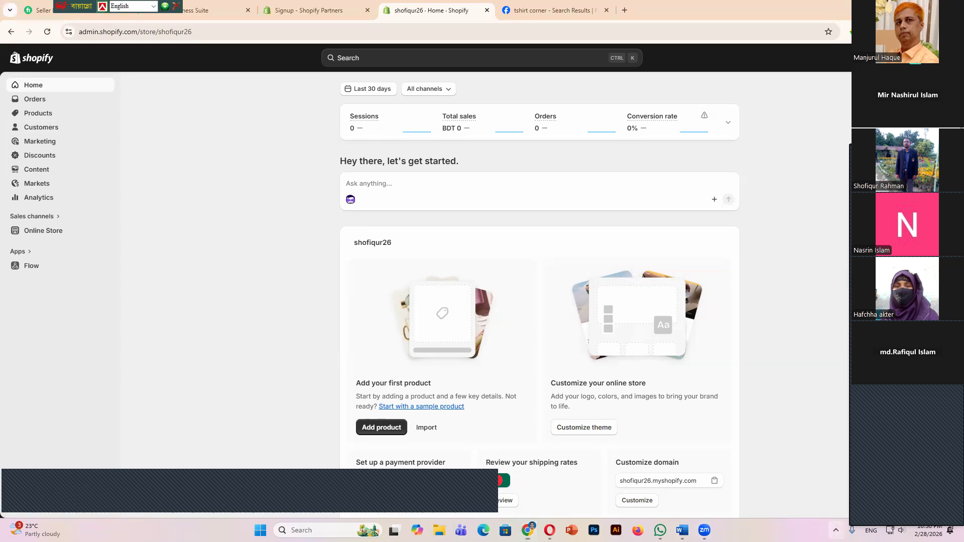
click(835, 530)
click(866, 503)
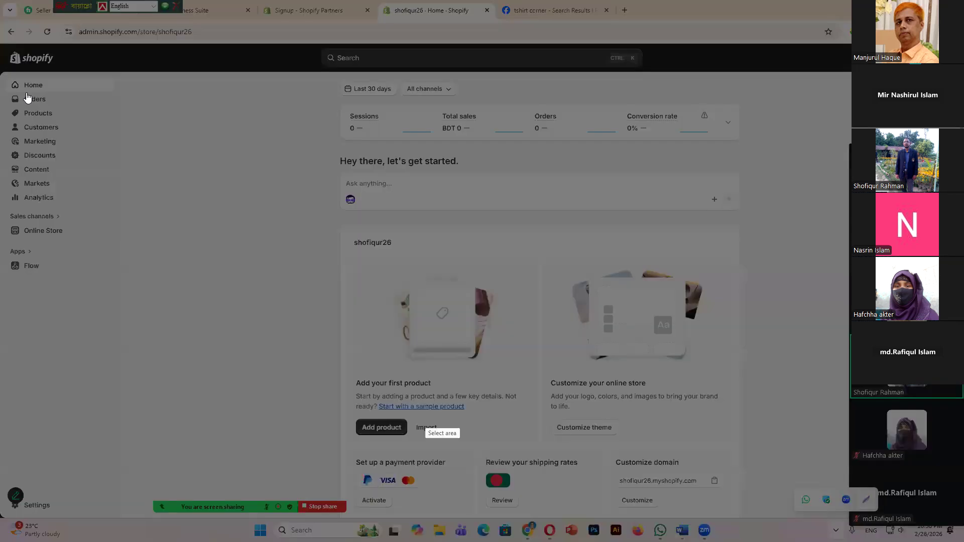
mouse_move(1, 74)
mouse_down()
mouse_move(69, 375)
mouse_move(144, 517)
mouse_up()
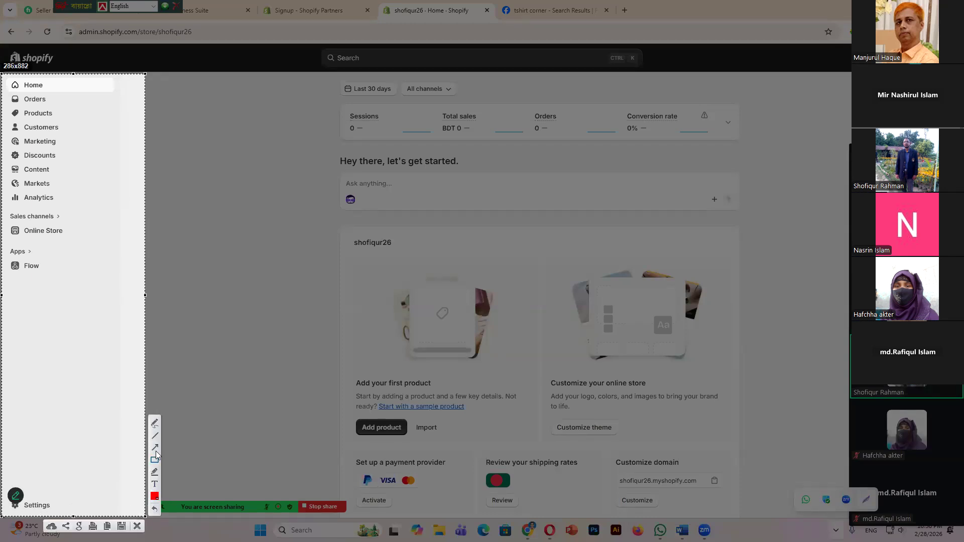
mouse_move(208, 443)
mouse_down()
mouse_move(65, 507)
mouse_move(55, 502)
mouse_up()
key(Escape)
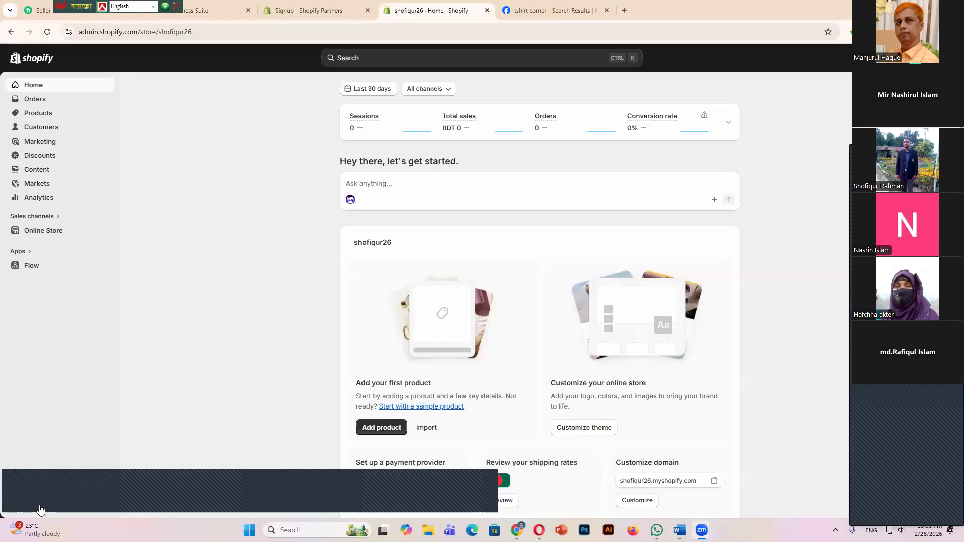
- Open the store settings, capture the settings list, draw a red rectangle around Apps and Sales channels, and discard the capture
click(41, 506)
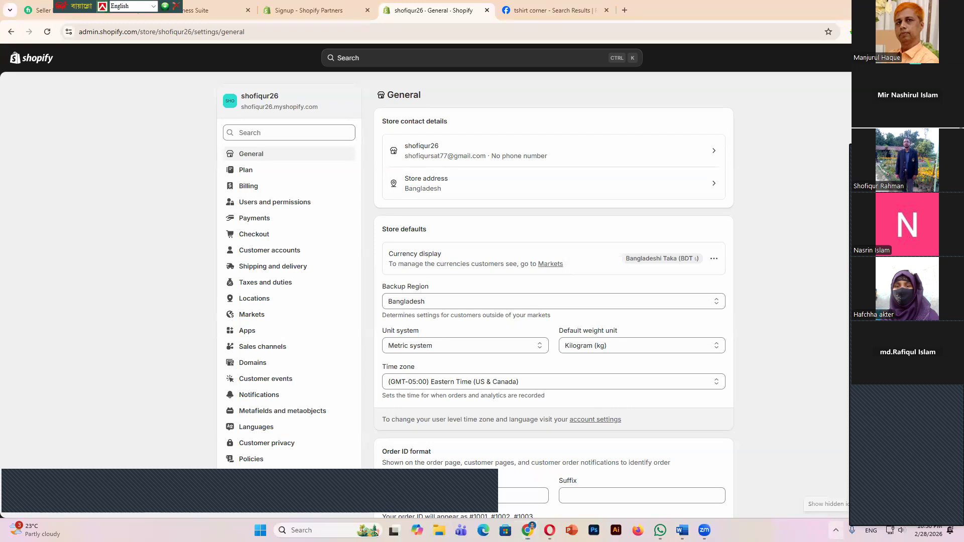
click(835, 530)
key(Print)
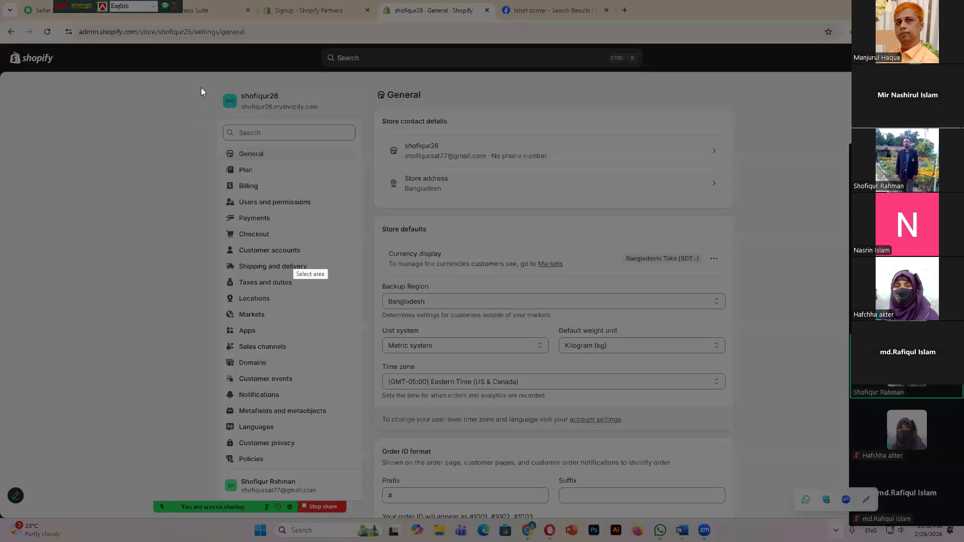
drag(201, 85, 249, 272)
mouse_move(307, 385)
mouse_down()
mouse_move(366, 473)
mouse_move(367, 500)
mouse_move(360, 492)
mouse_up()
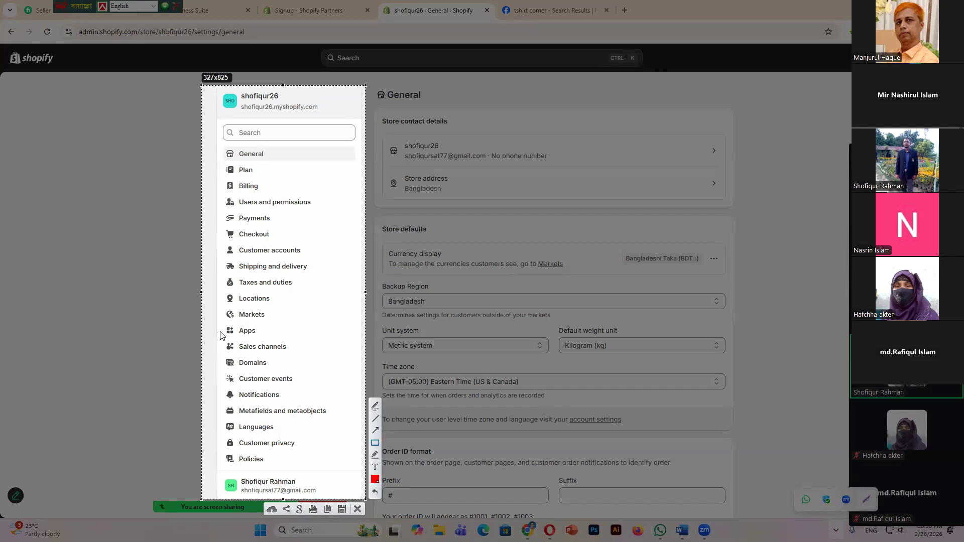
drag(217, 319, 297, 359)
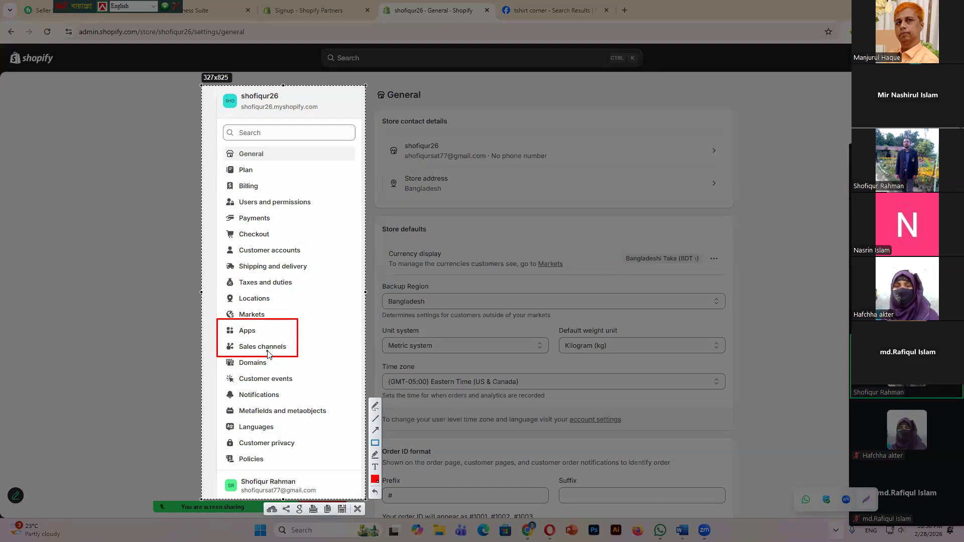
click(358, 511)
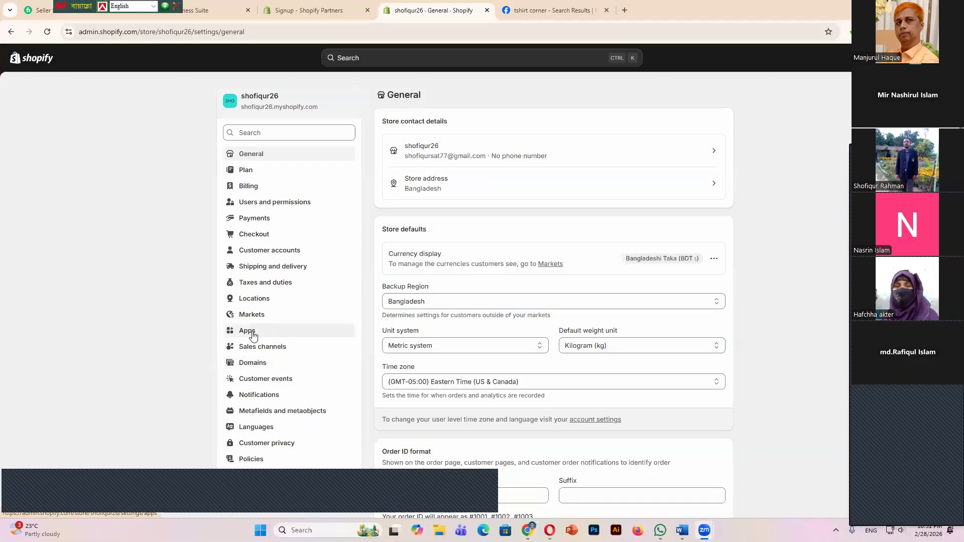
- View the Apps and Sales channels settings, capture the Sales channels page, draw a red rectangle around Shopify App Store, and discard the capture
click(251, 331)
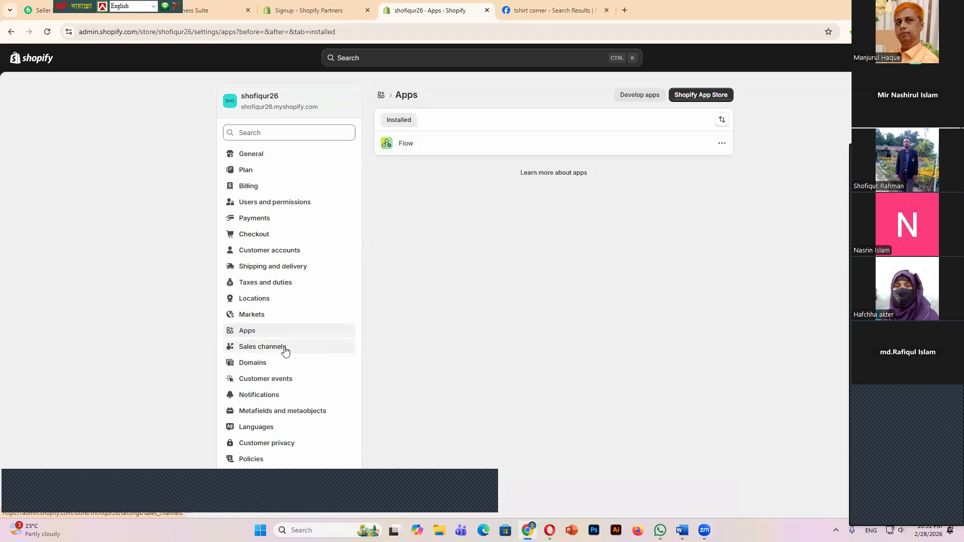
click(254, 349)
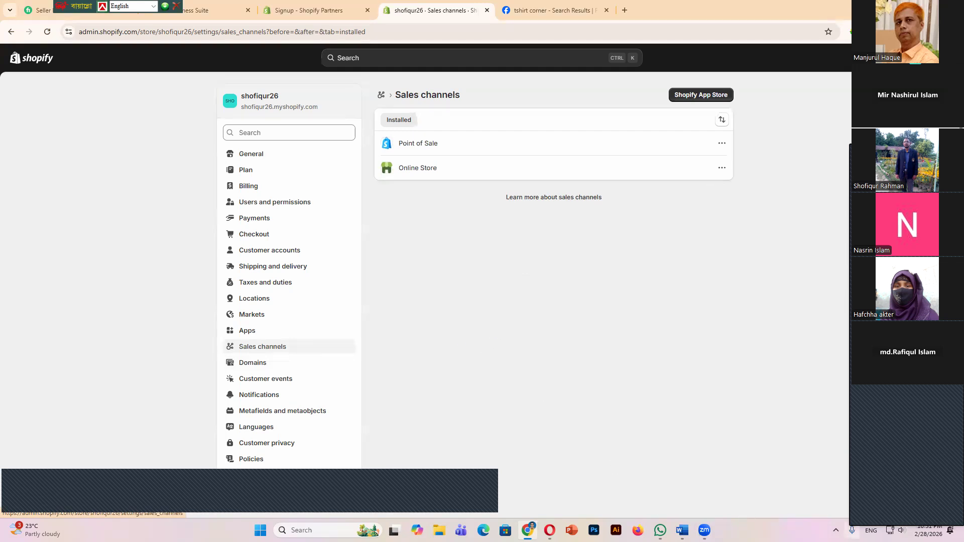
click(835, 530)
drag(186, 75, 588, 427)
click(604, 417)
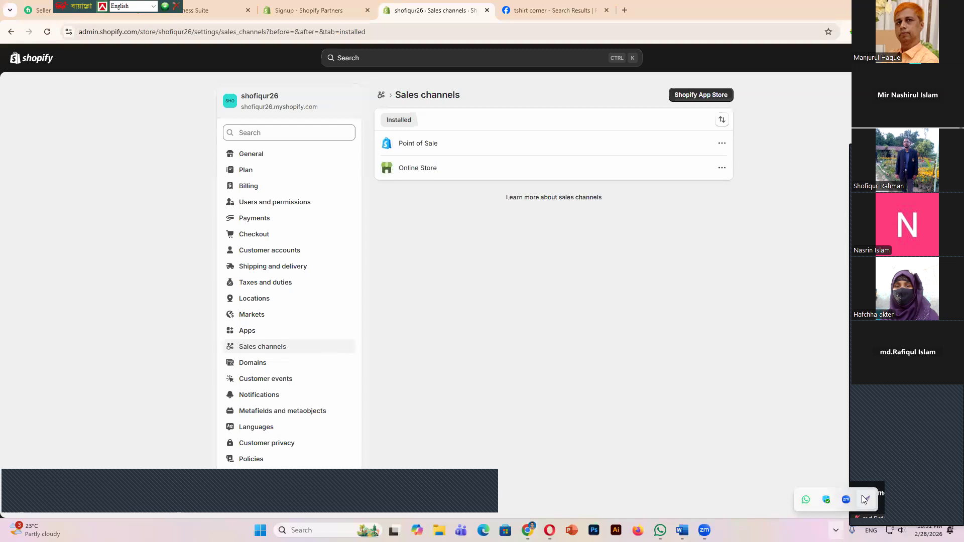
key(Print)
drag(117, 52, 116, 64)
drag(262, 390, 782, 496)
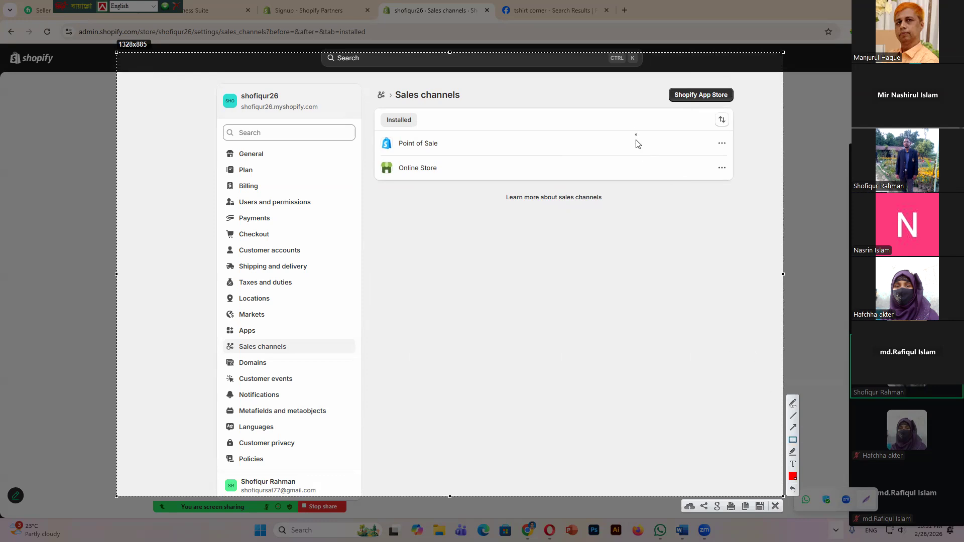
mouse_move(639, 80)
mouse_down()
mouse_move(694, 106)
mouse_move(755, 109)
mouse_up()
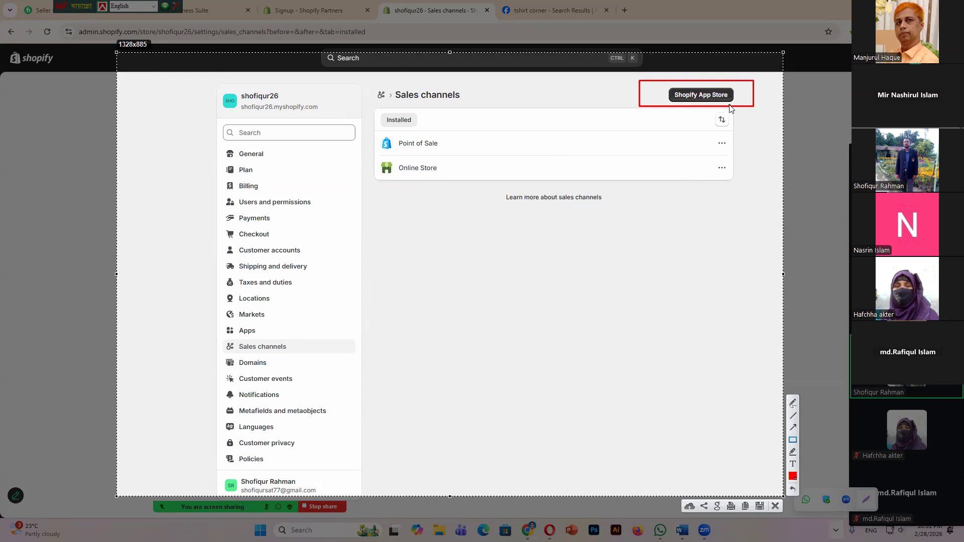
click(774, 506)
- Check the Apps settings, open the Shopify App Store from Sales channels, and look through its home page down to the popular apps
click(249, 335)
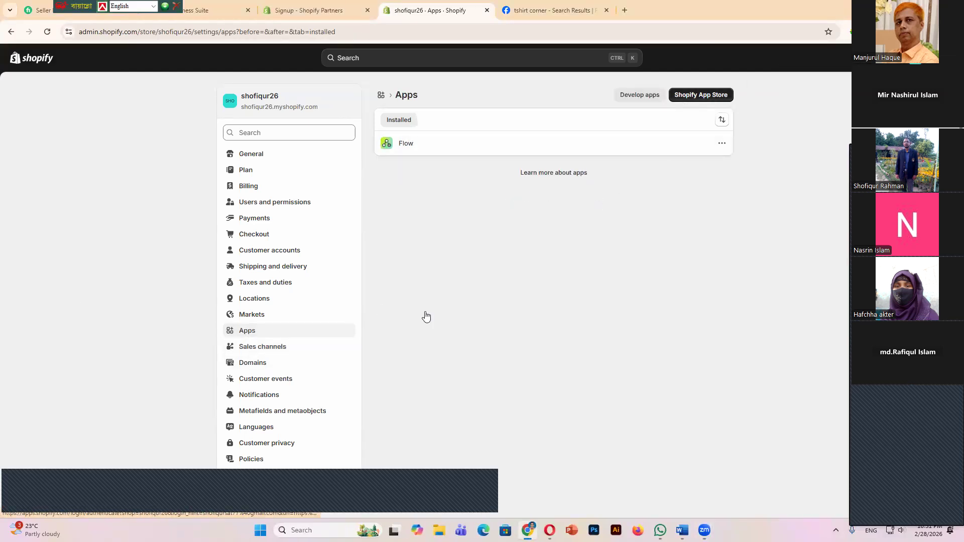
click(262, 350)
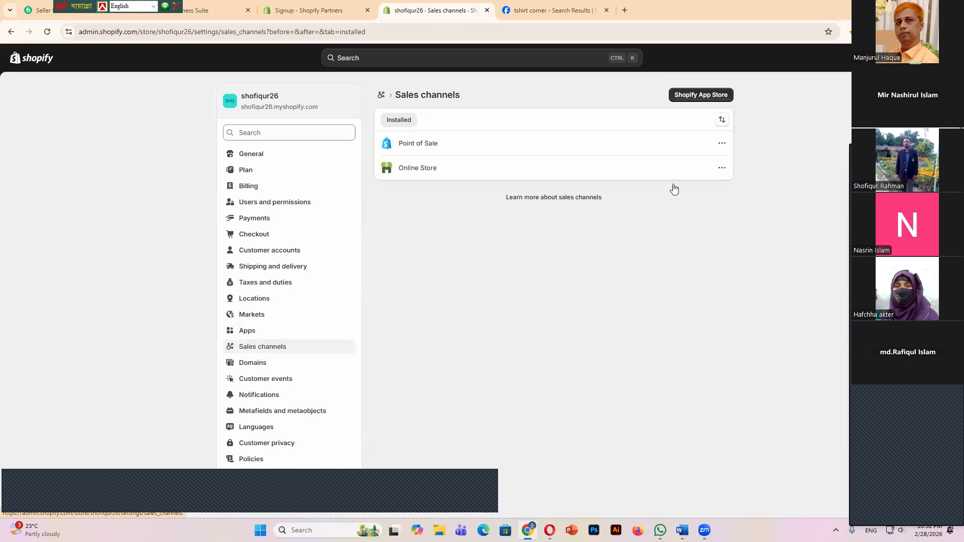
click(697, 96)
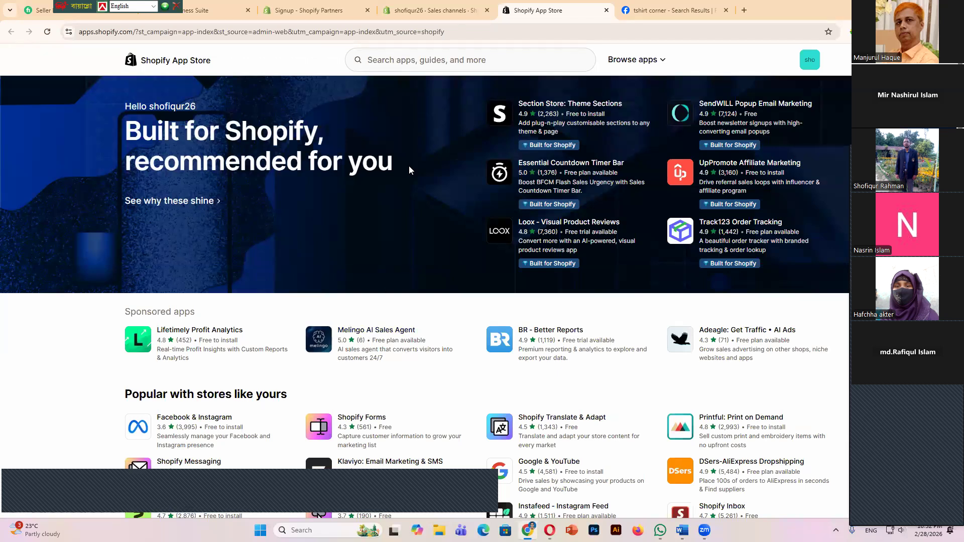
click(411, 63)
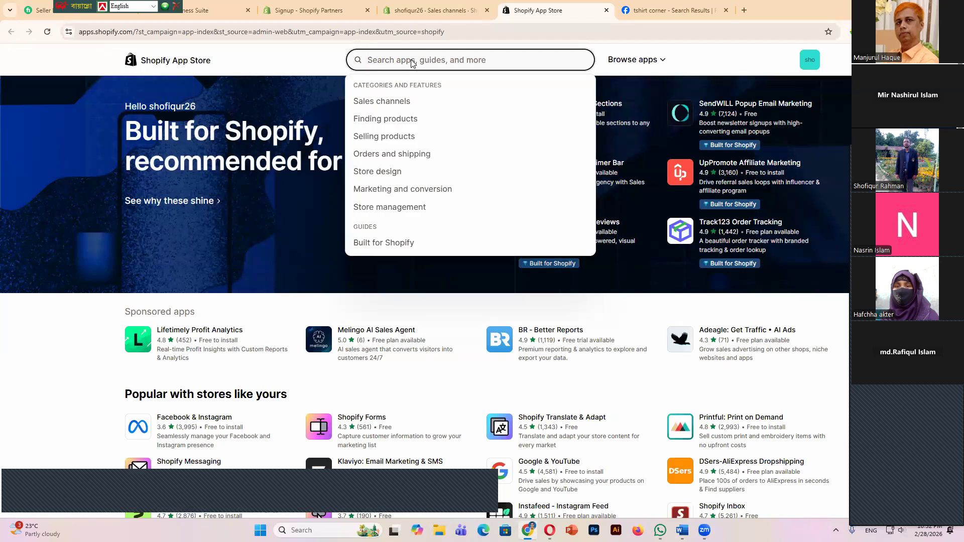
click(587, 291)
scroll(566, 354, down, 4)
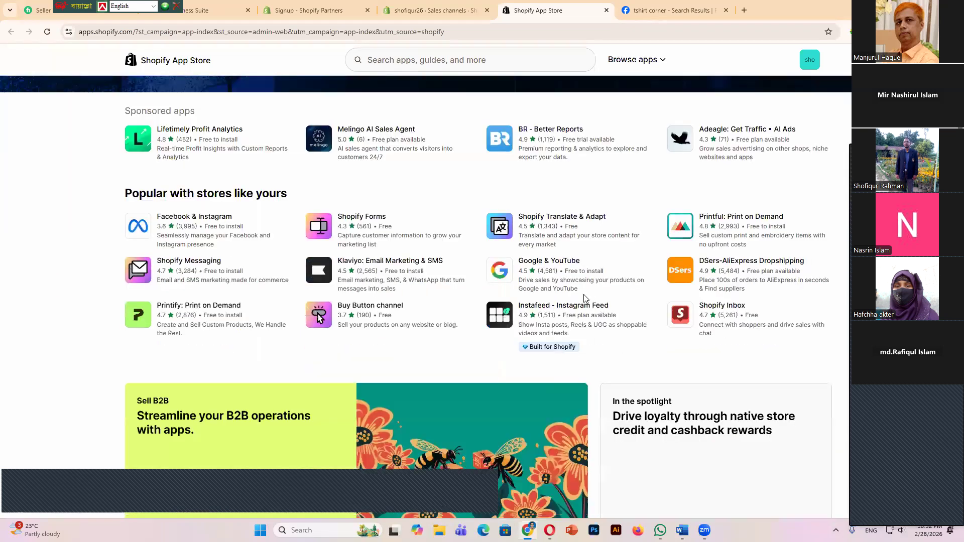
- Capture the sponsored and popular apps sections, draw a red rectangle around the Facebook & Instagram app, and discard the capture
scroll(608, 326, down, 4)
scroll(631, 372, up, 4)
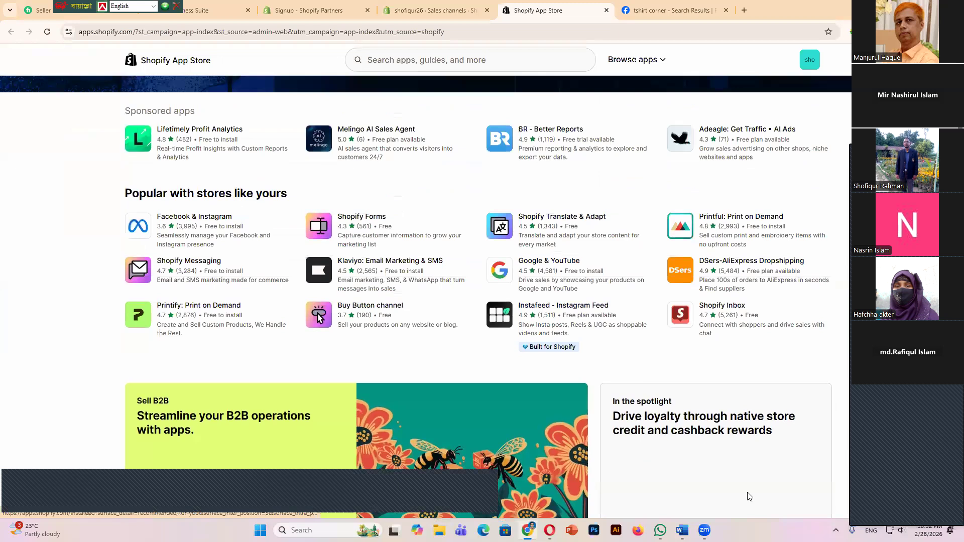
scroll(748, 496, up, 3)
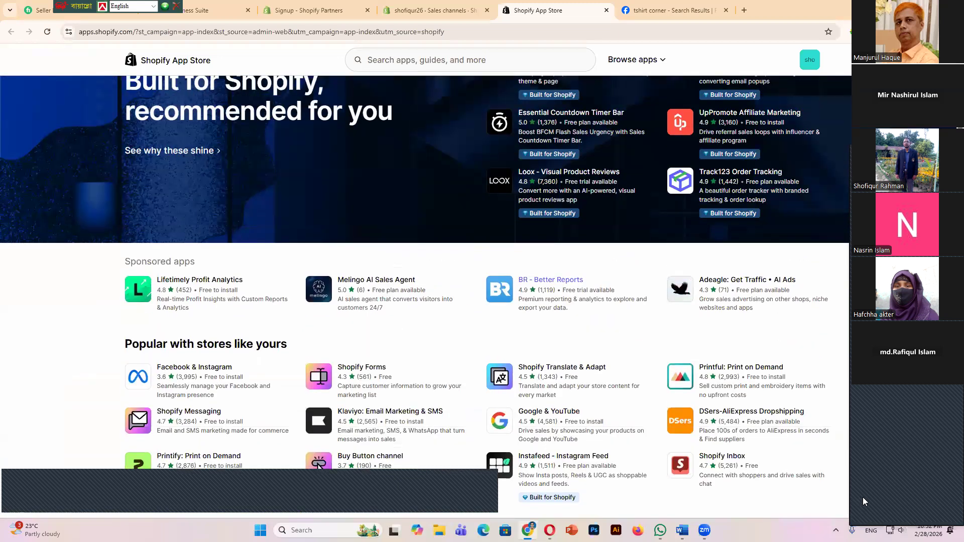
scroll(517, 479, down, 1)
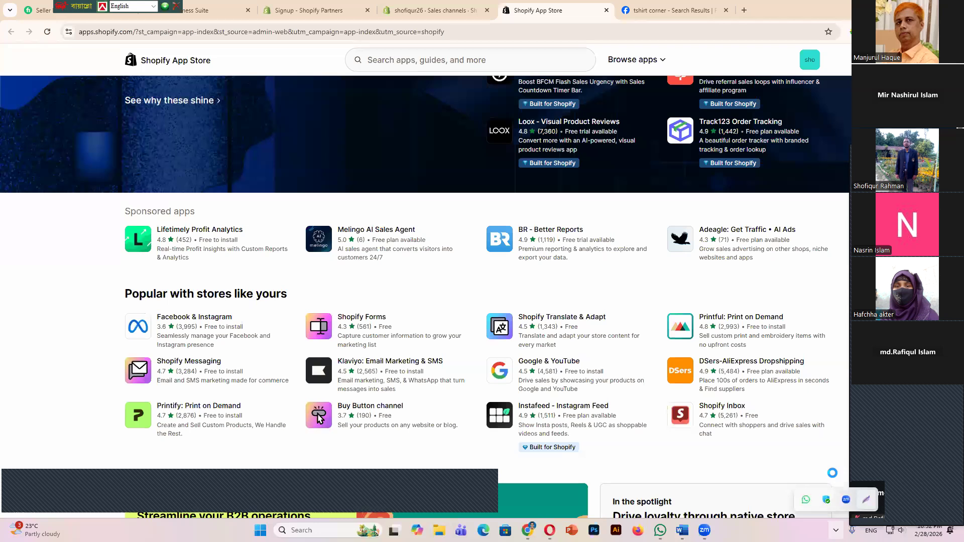
key(super+shift+s)
drag(89, 190, 835, 472)
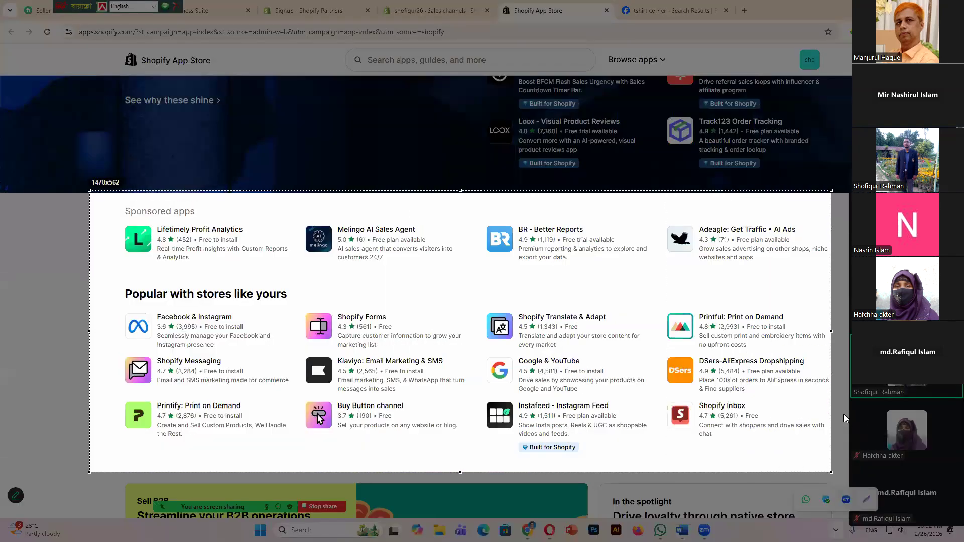
mouse_move(100, 293)
mouse_down()
mouse_move(145, 341)
mouse_move(276, 352)
mouse_up()
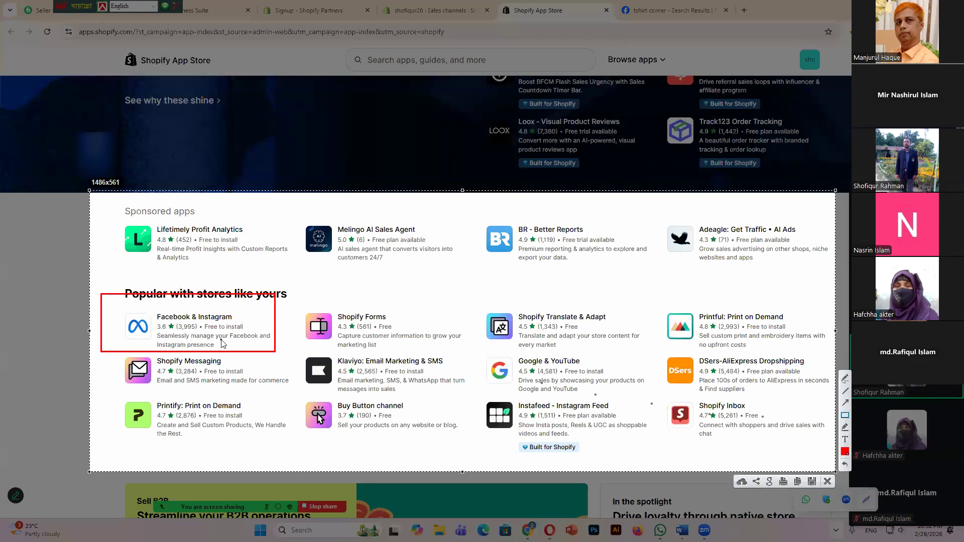
click(829, 481)
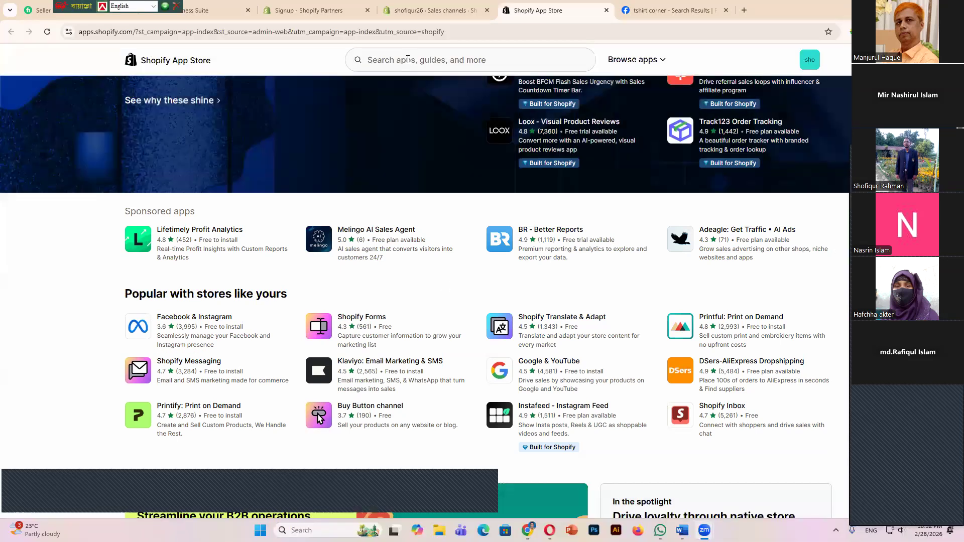
- Search the Shopify App Store for "facebook" and choose the suggested search "facebook & instagram"
click(407, 60)
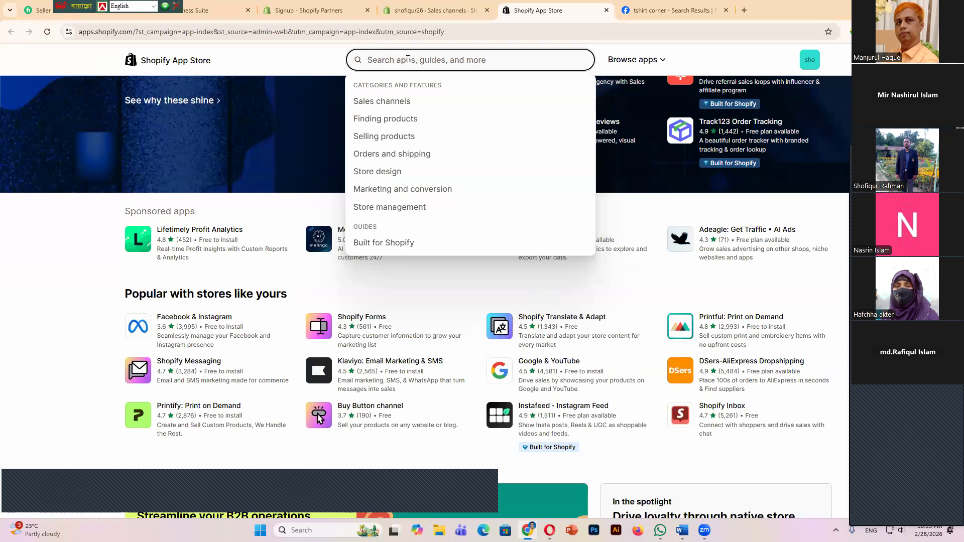
text(fa)
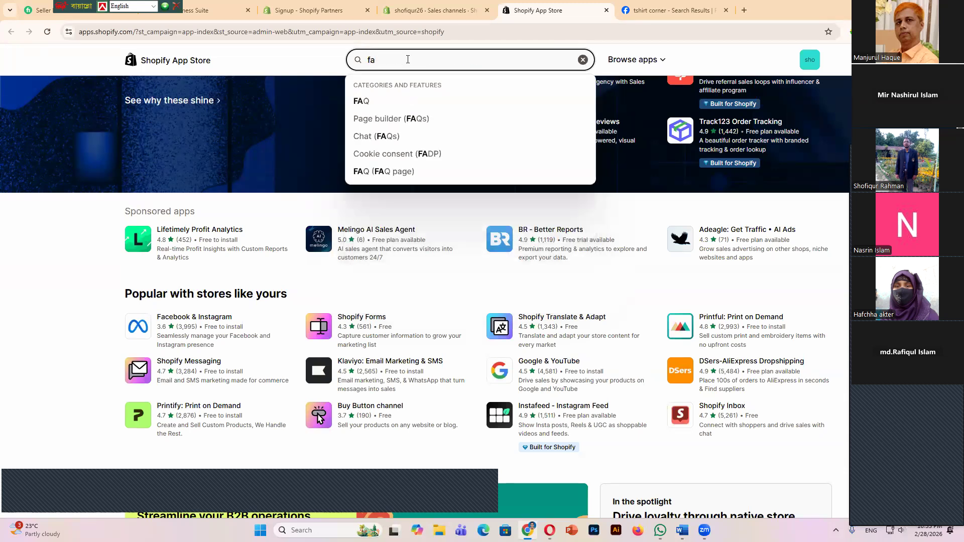
text(ce)
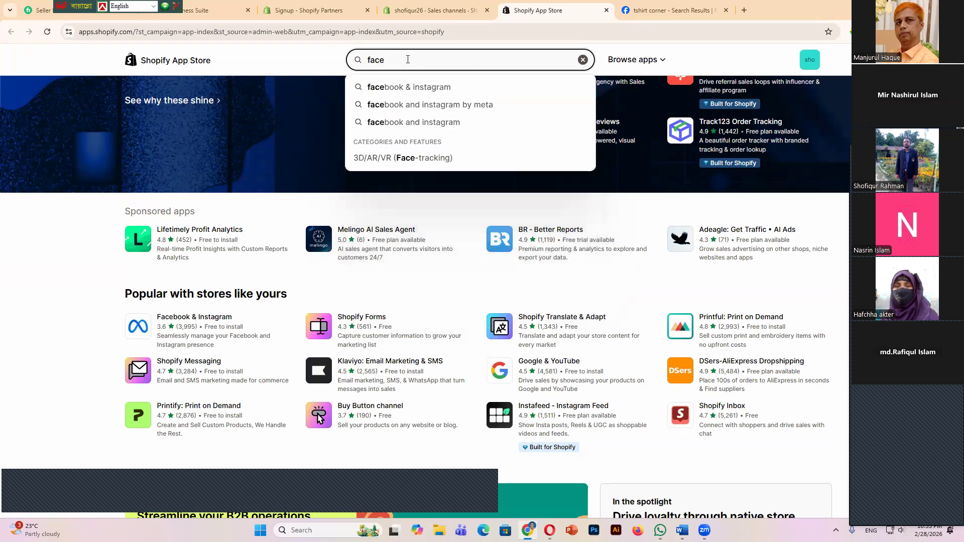
text(book)
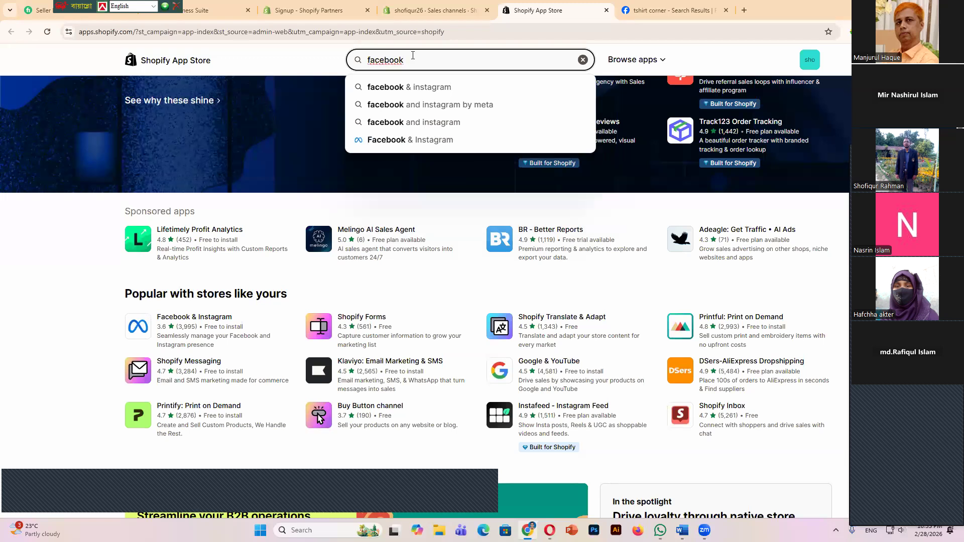
click(434, 88)
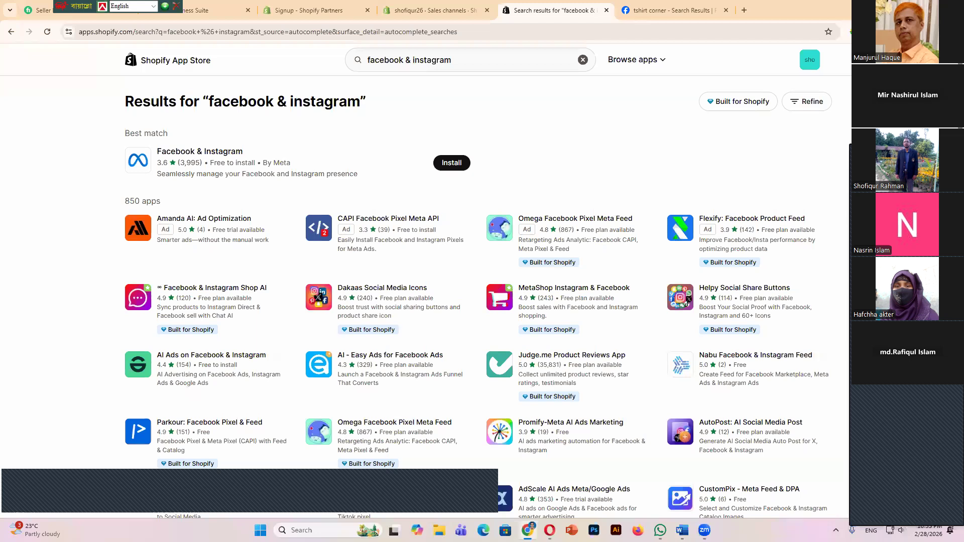
- Capture the best match result, draw a red rectangle around its Install option, and discard the capture
click(835, 530)
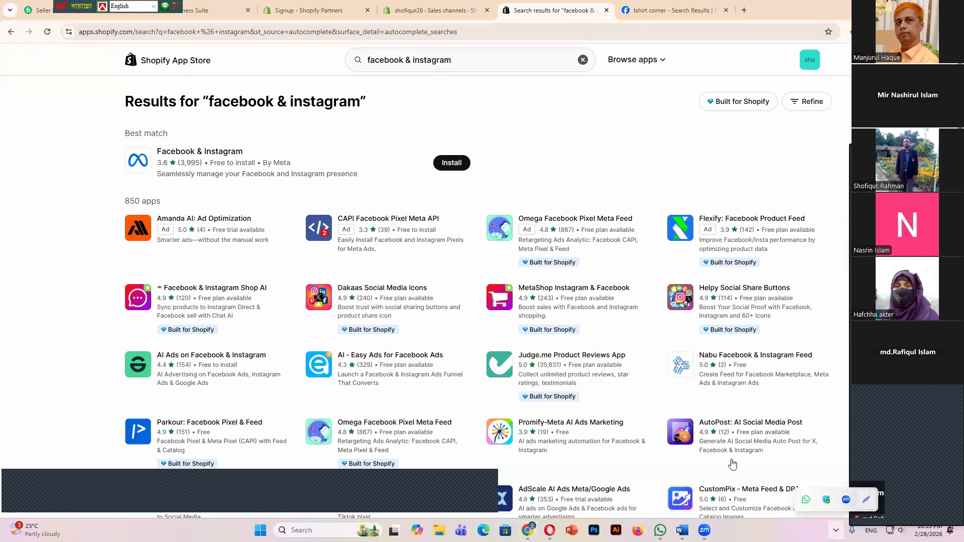
key(Print)
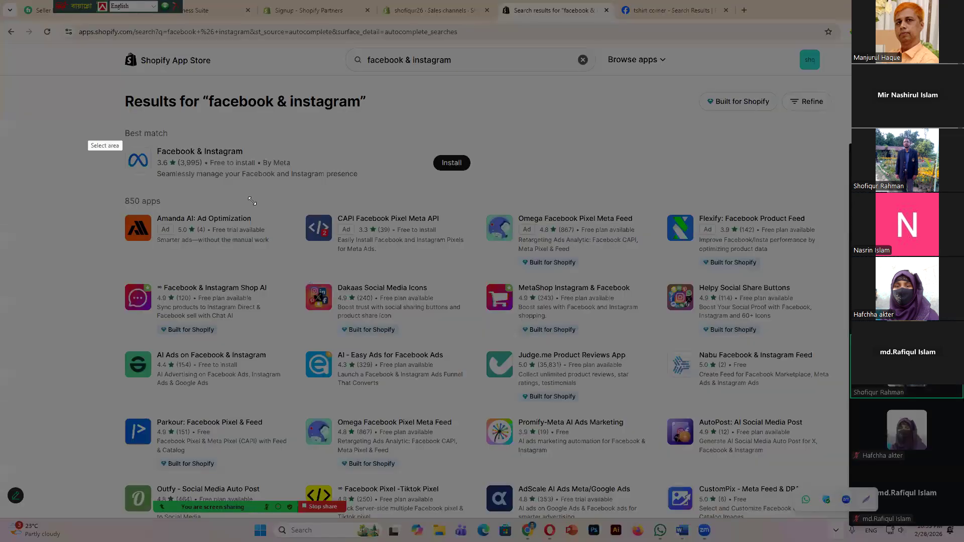
drag(88, 127, 531, 208)
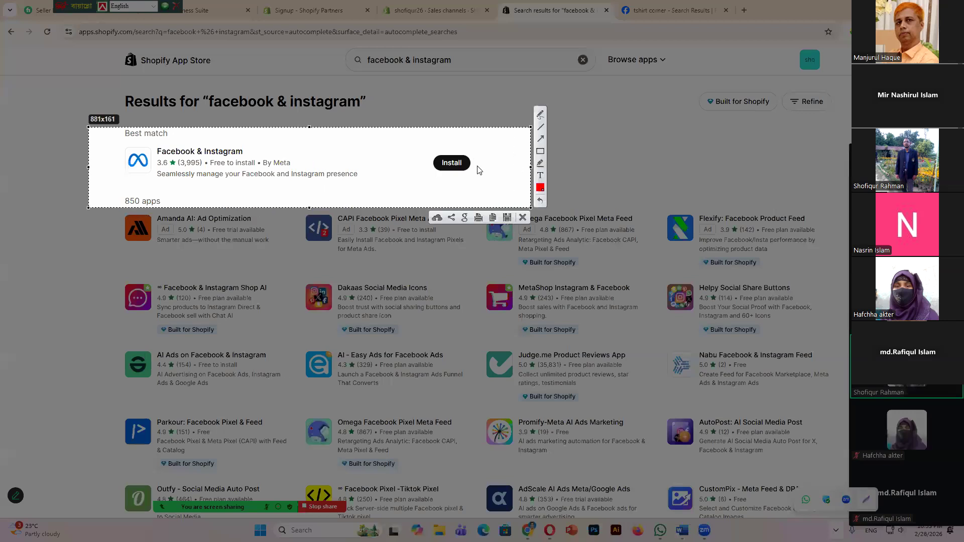
drag(409, 139, 501, 181)
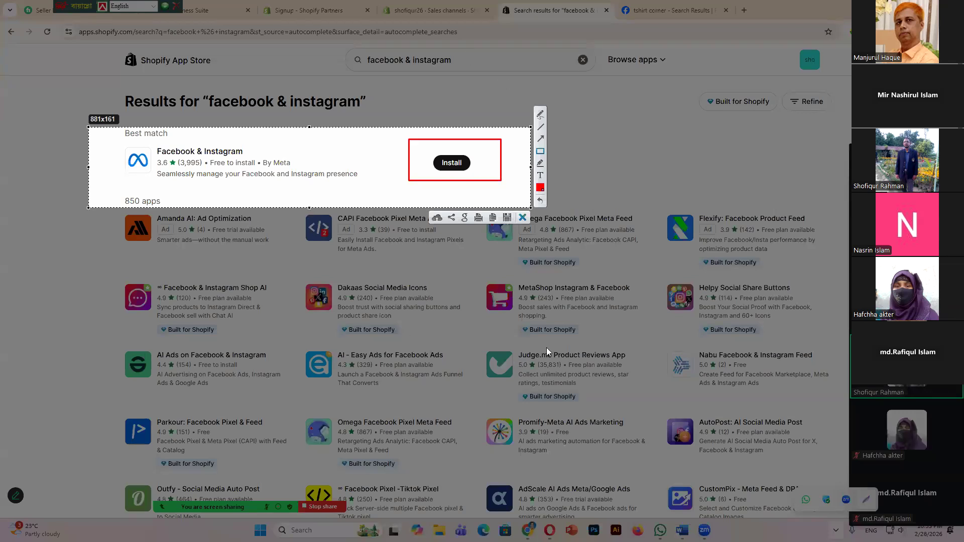
key(Escape)
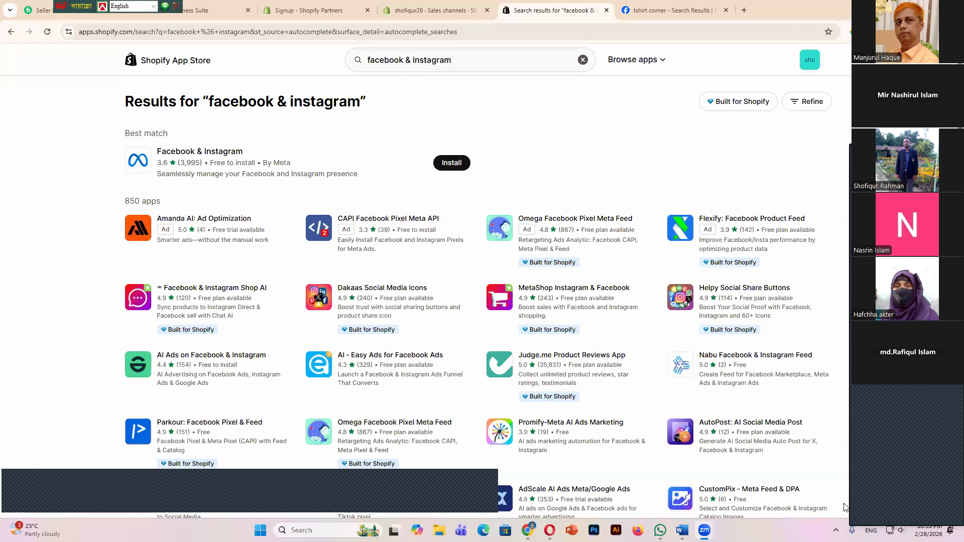
- Capture the search results page, draw a red rectangle around the app count above the list, and discard the capture
click(836, 530)
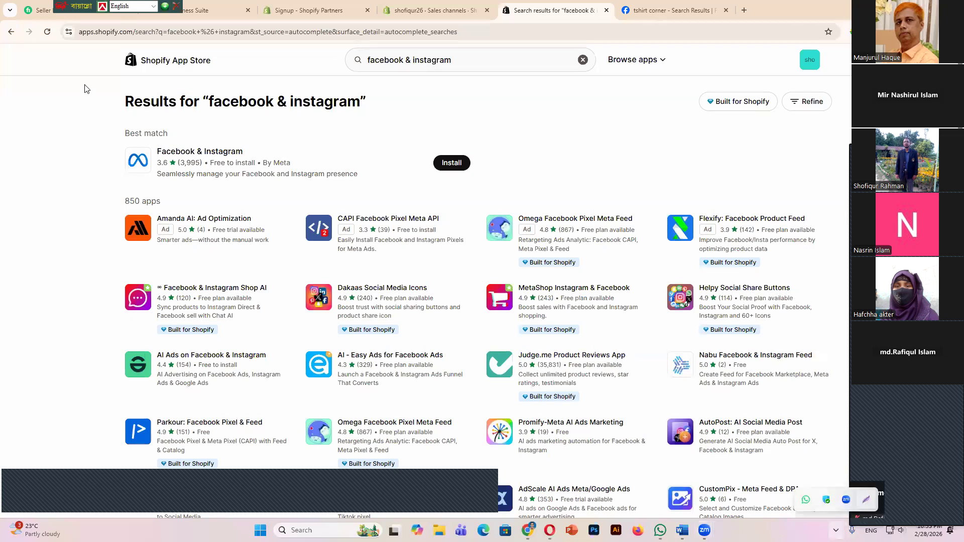
click(866, 499)
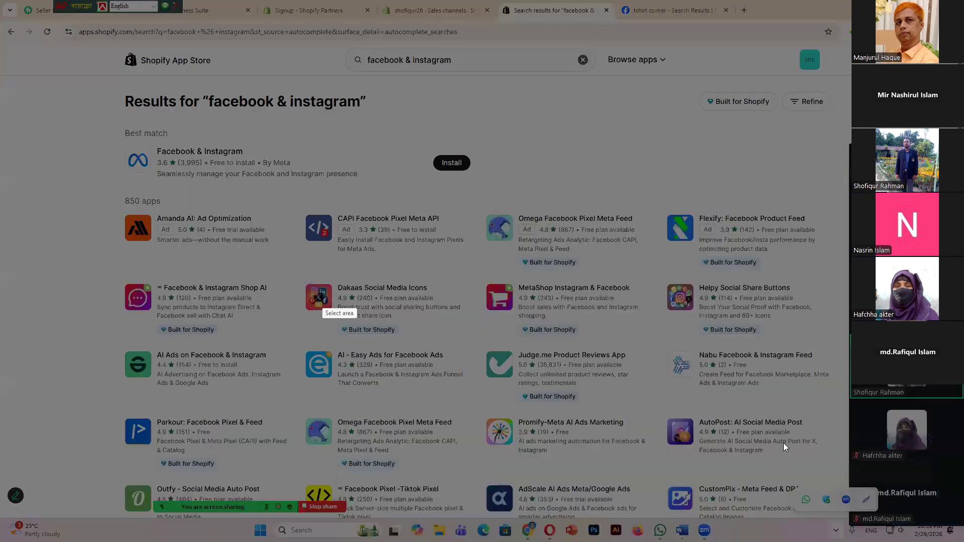
drag(79, 75, 773, 464)
drag(103, 188, 173, 216)
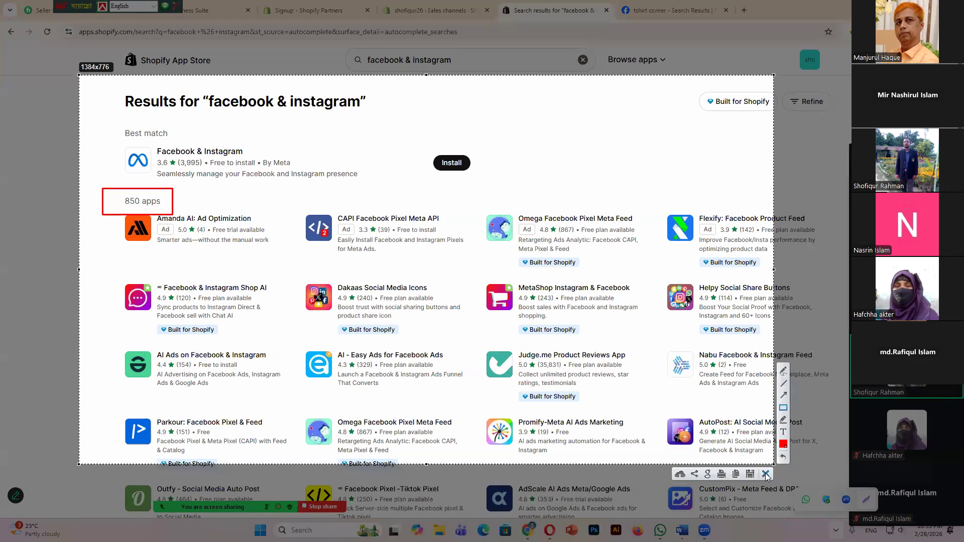
key(Escape)
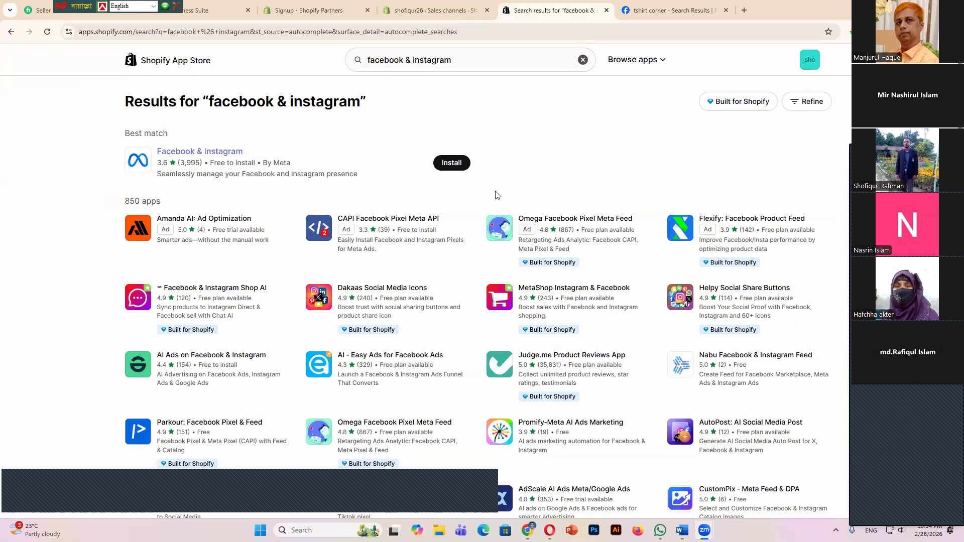
- Install Meta's Facebook & Instagram app on the store, boxing Cancel and Install in red on a discarded capture before confirming
click(454, 164)
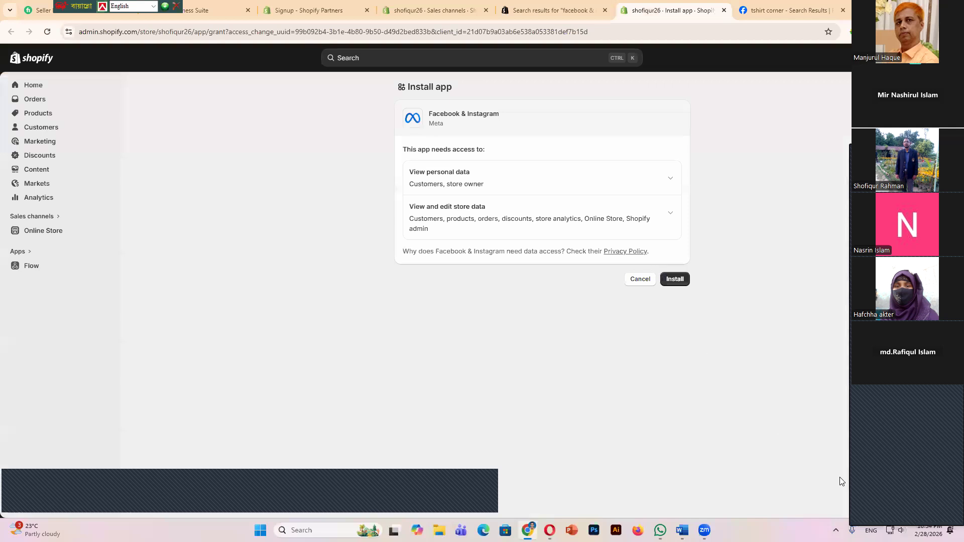
click(836, 530)
click(866, 500)
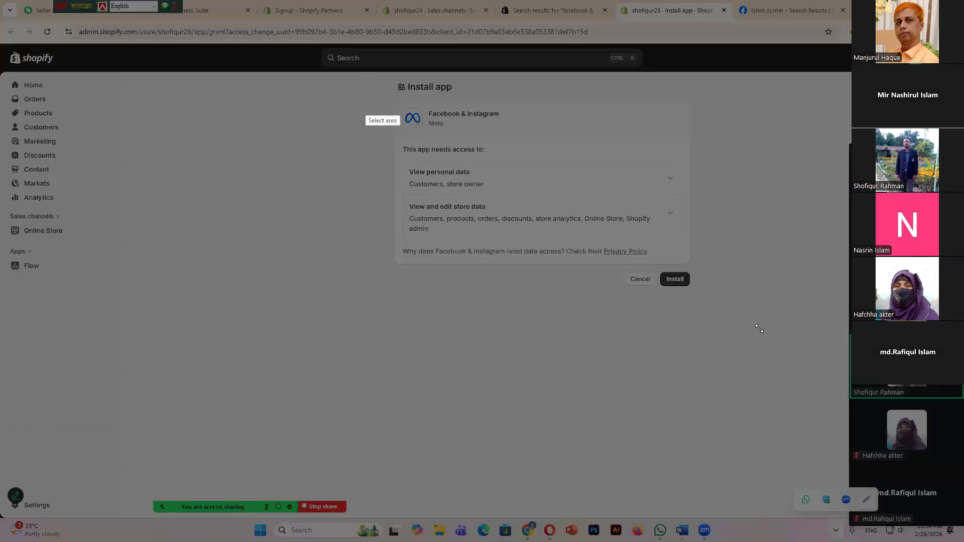
drag(362, 77, 784, 332)
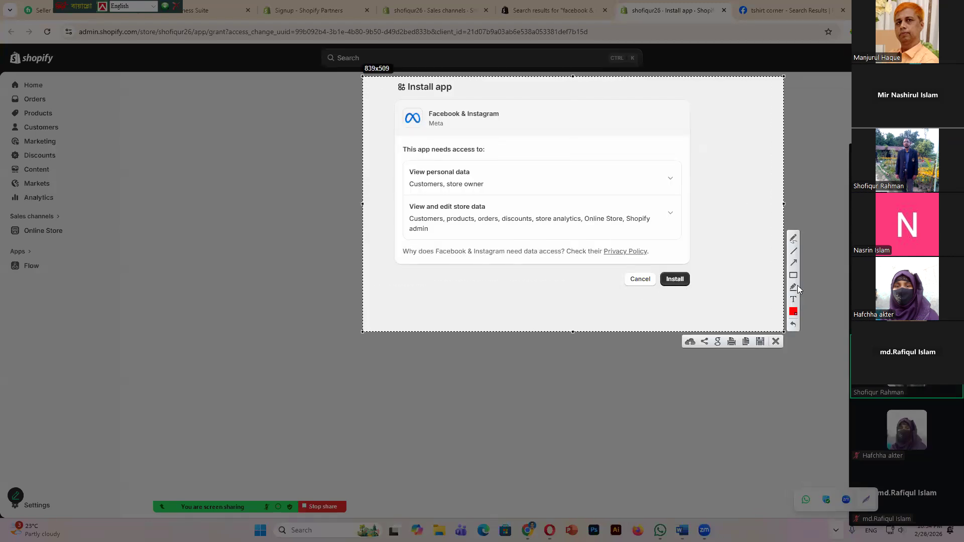
mouse_move(617, 268)
mouse_down()
mouse_move(637, 288)
mouse_move(664, 288)
mouse_up()
drag(698, 293, 700, 295)
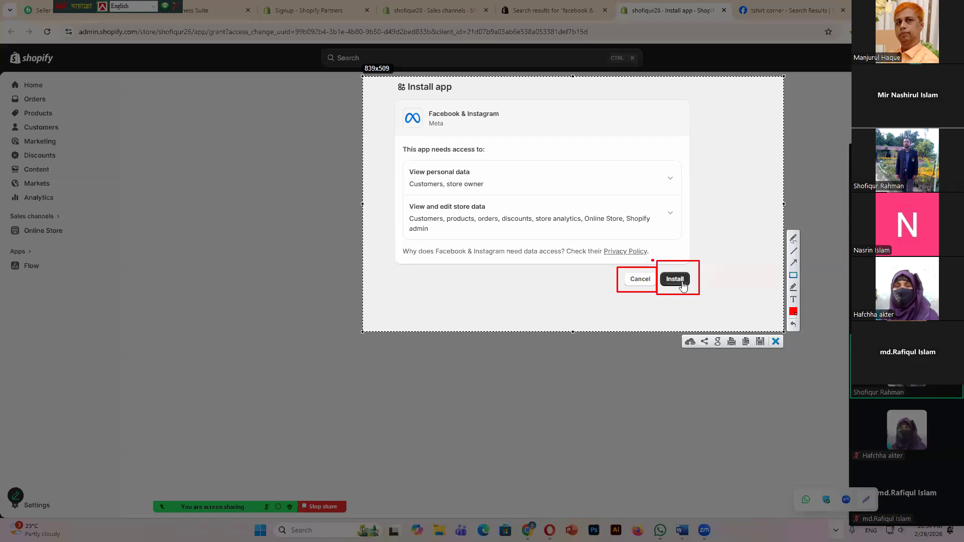
key(Escape)
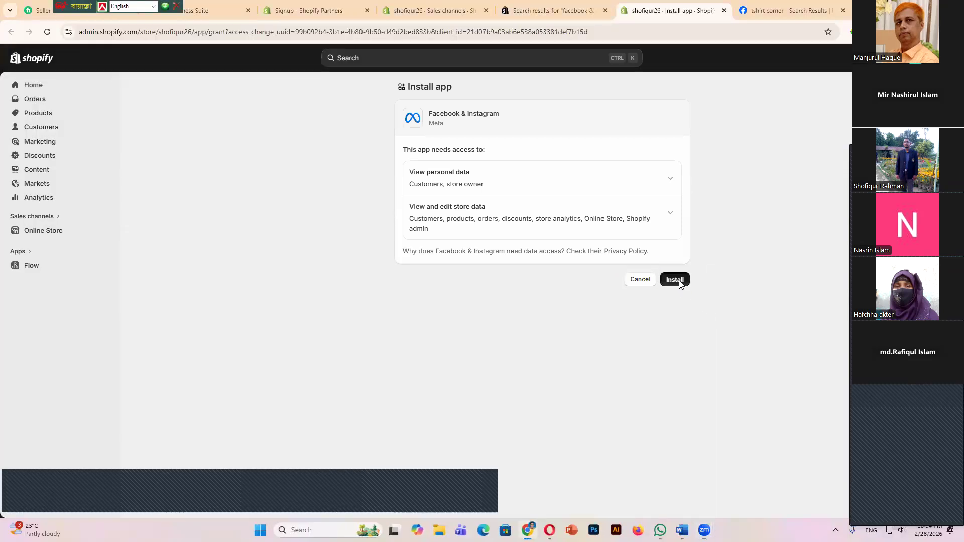
click(679, 281)
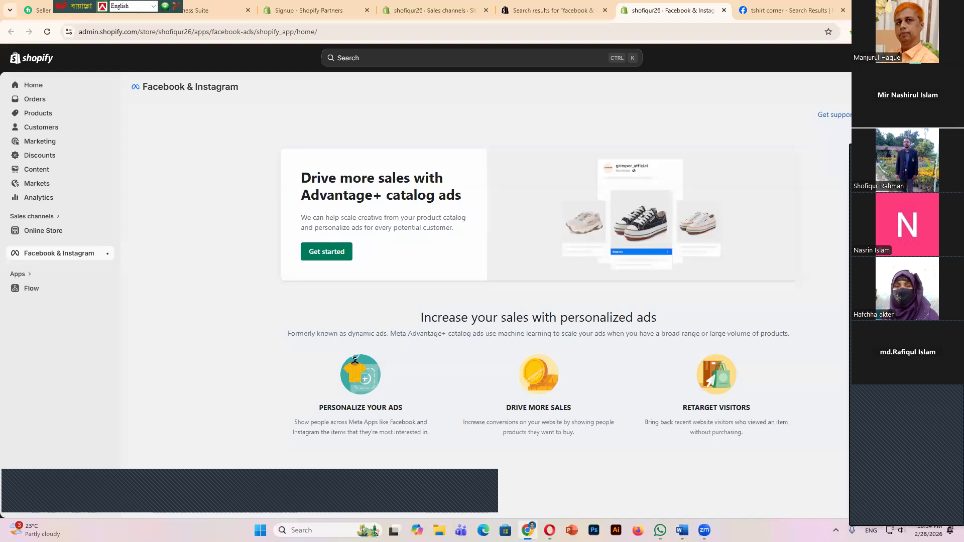
- Capture the admin navigation sidebar, box it and Facebook & Instagram in red, and draw arrows to Facebook & Instagram and Online Store
click(835, 530)
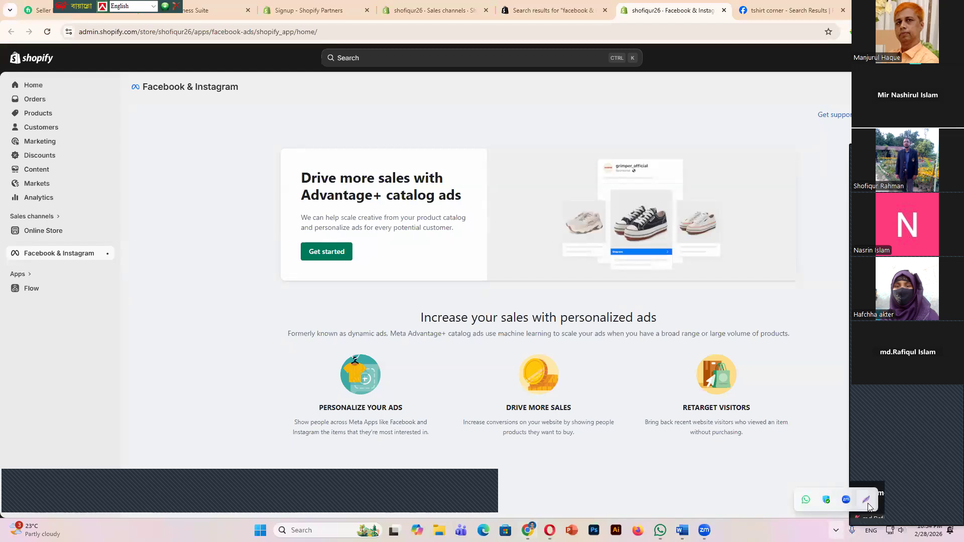
key(Print)
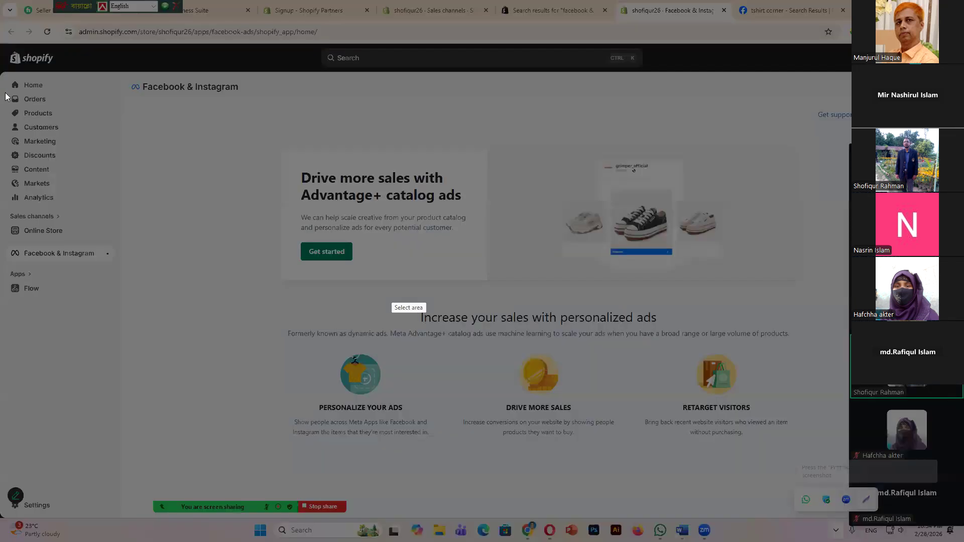
drag(1, 71, 109, 308)
drag(152, 387, 163, 446)
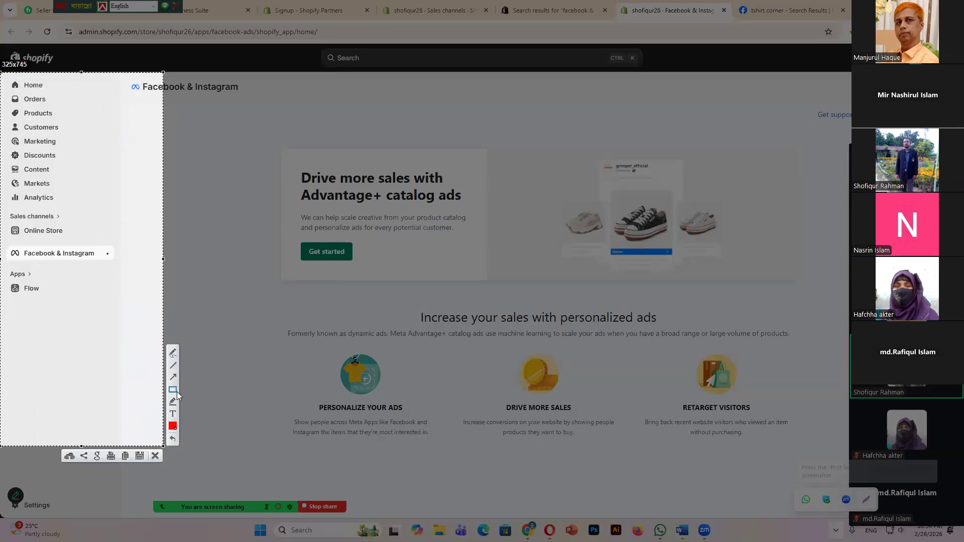
mouse_move(214, 406)
mouse_down()
mouse_move(147, 319)
mouse_move(26, 230)
mouse_move(20, 91)
mouse_move(14, 74)
mouse_move(5, 78)
mouse_up()
drag(262, 355, 117, 263)
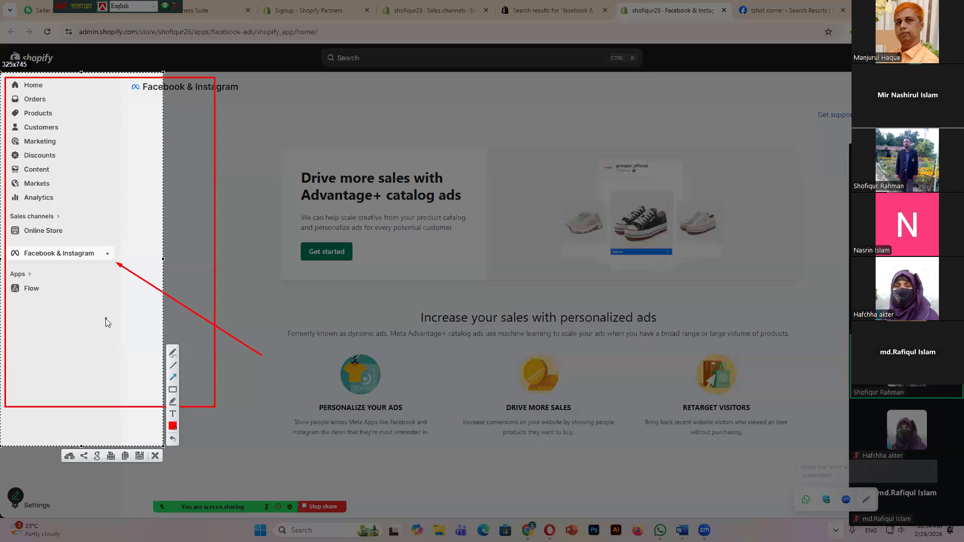
drag(240, 221, 68, 231)
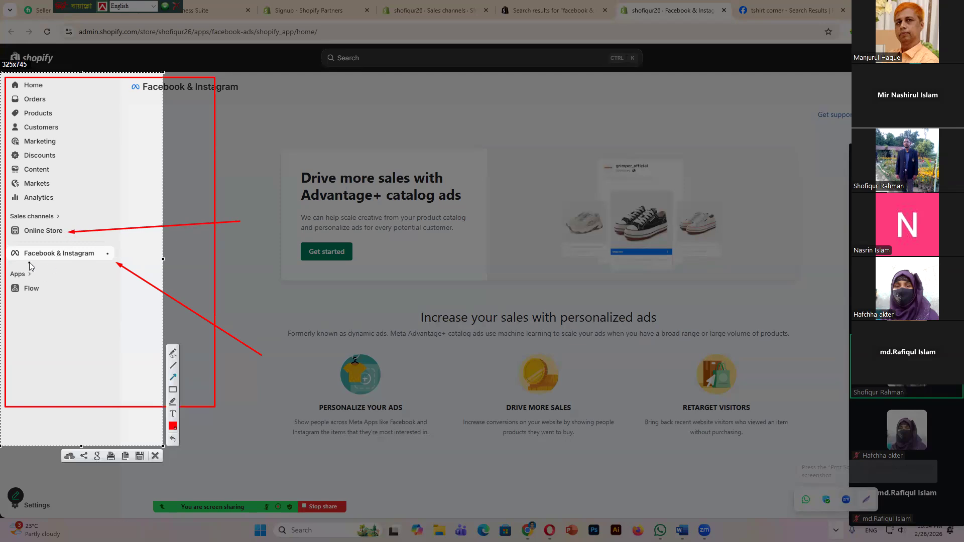
click(174, 390)
mouse_move(8, 242)
mouse_down()
mouse_move(20, 257)
mouse_move(117, 270)
mouse_up()
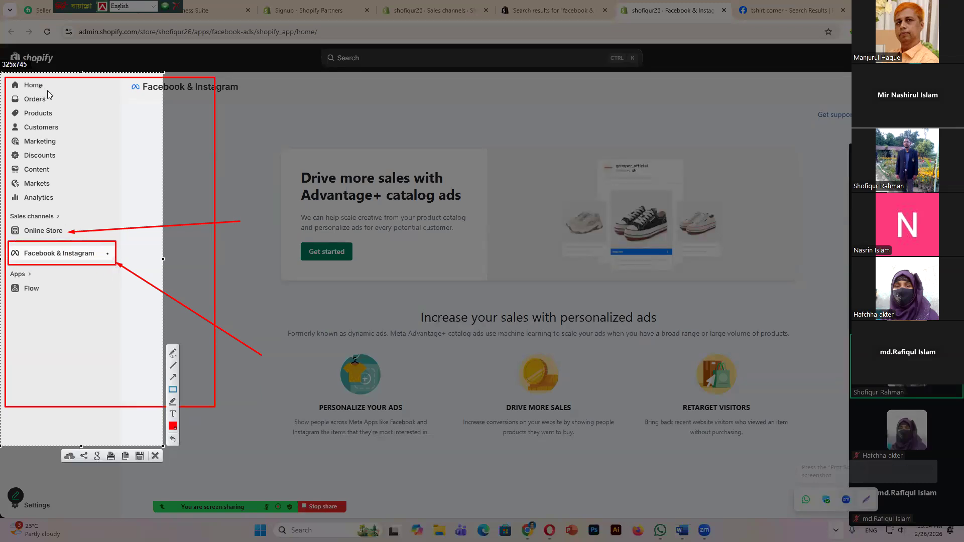
- Add a small red rectangle beside Orders and arrows towards Products, Marketing and Facebook & Instagram, and discard the capture
drag(71, 101, 44, 85)
drag(154, 169, 65, 118)
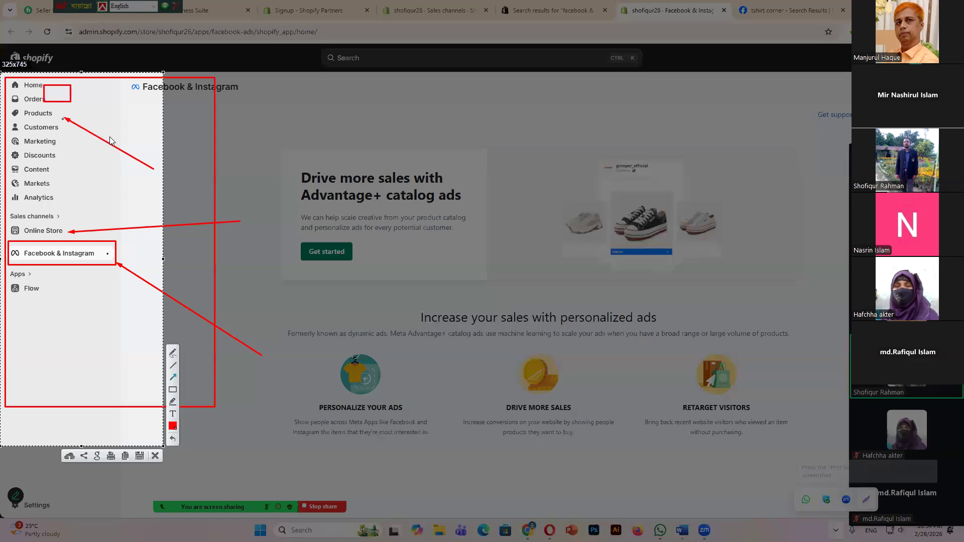
drag(131, 193, 73, 149)
drag(79, 324, 79, 325)
drag(71, 275, 74, 274)
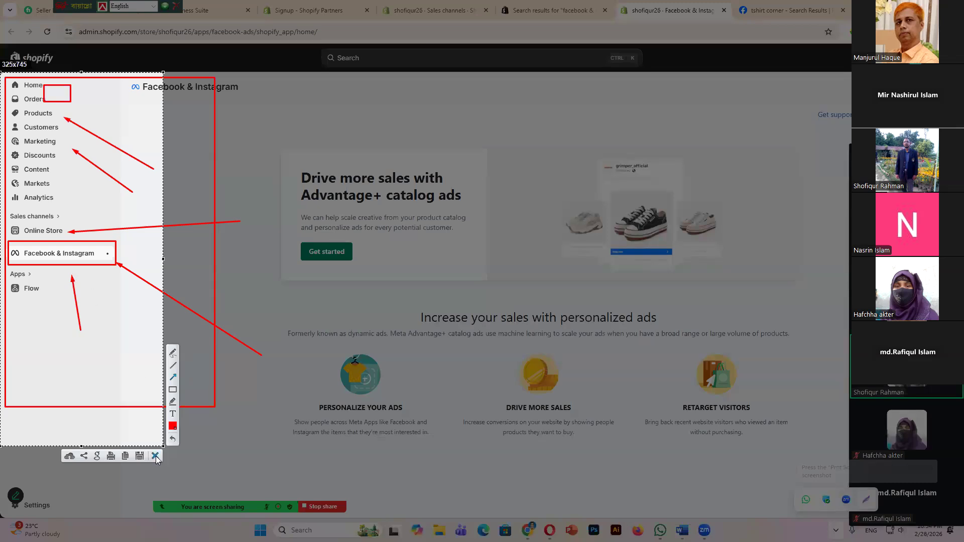
key(Escape)
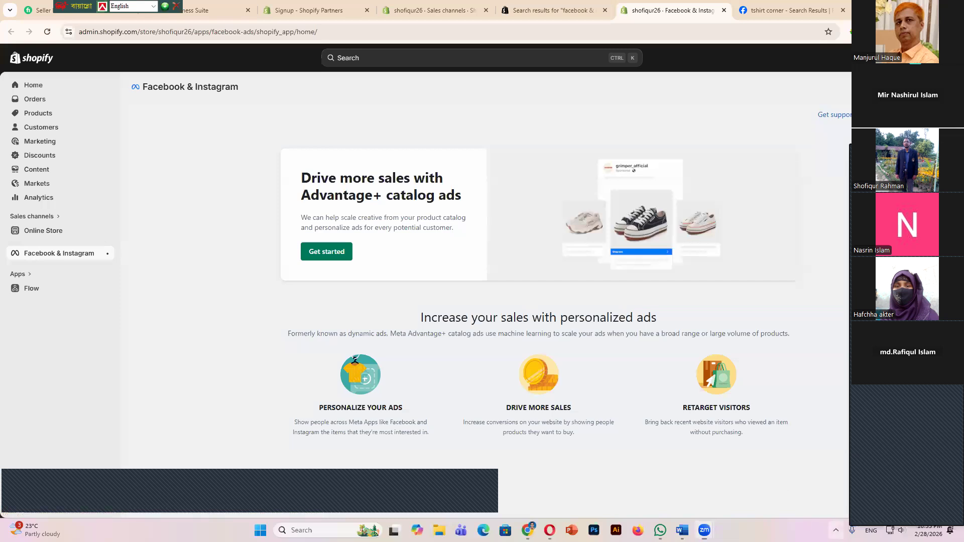
- Capture the Advantage+ catalog ads page, draw red rectangles around Get started and the promotional card, and discard the capture
click(836, 531)
key(Print)
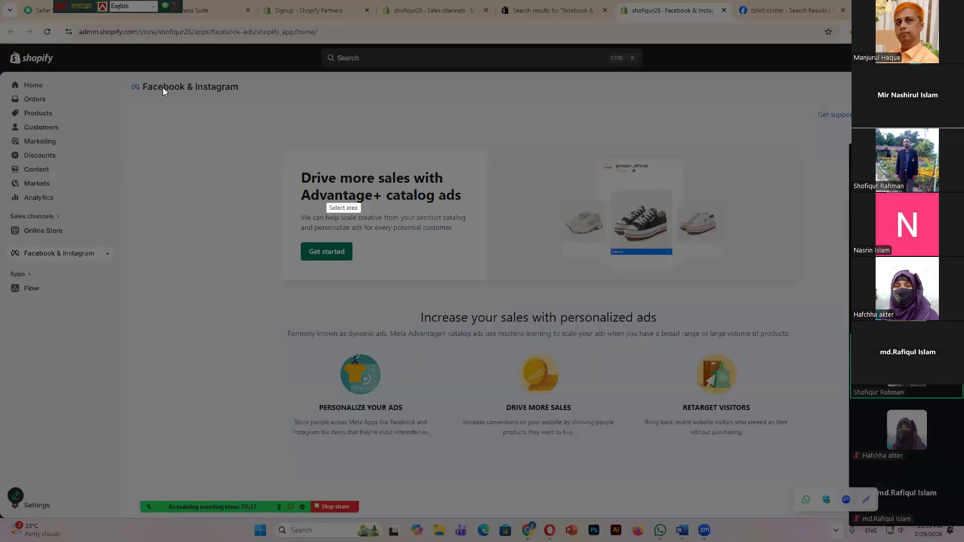
mouse_move(165, 92)
mouse_down()
mouse_move(829, 382)
mouse_move(782, 376)
mouse_up()
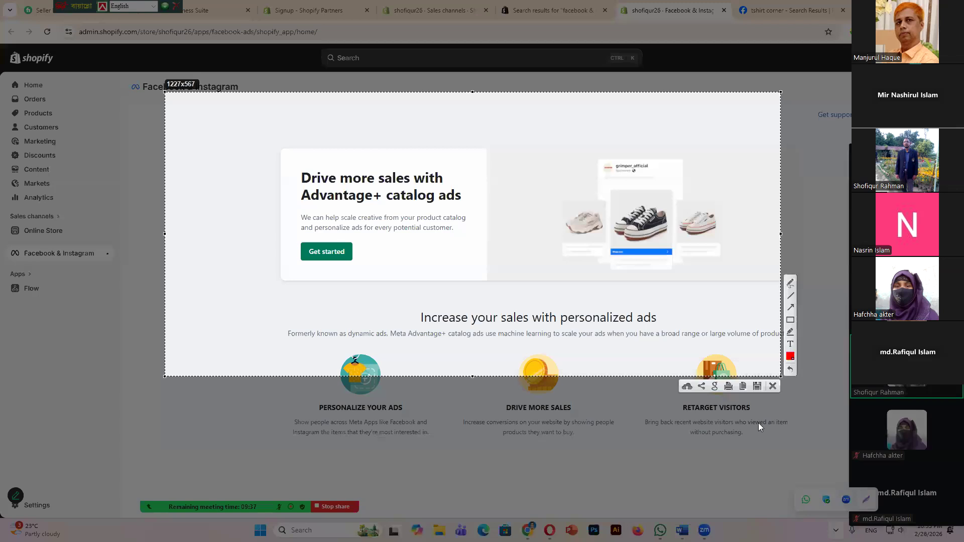
click(791, 321)
mouse_move(270, 225)
mouse_down()
mouse_move(295, 253)
mouse_move(377, 279)
mouse_move(373, 272)
mouse_up()
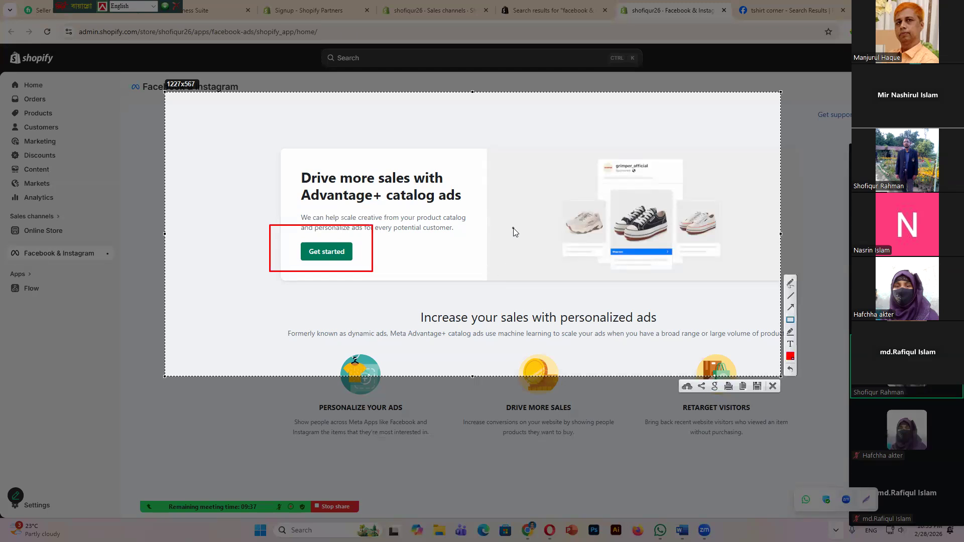
drag(212, 113, 523, 295)
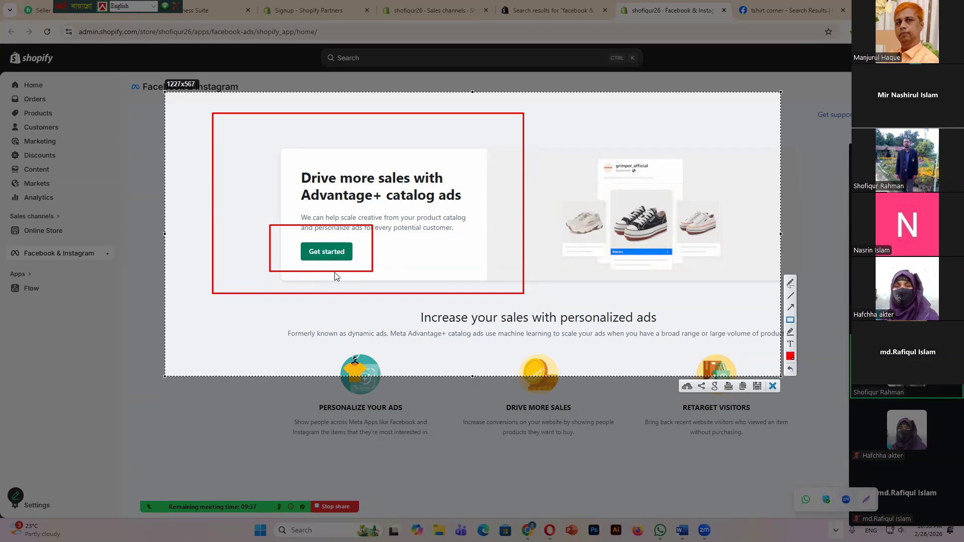
key(Escape)
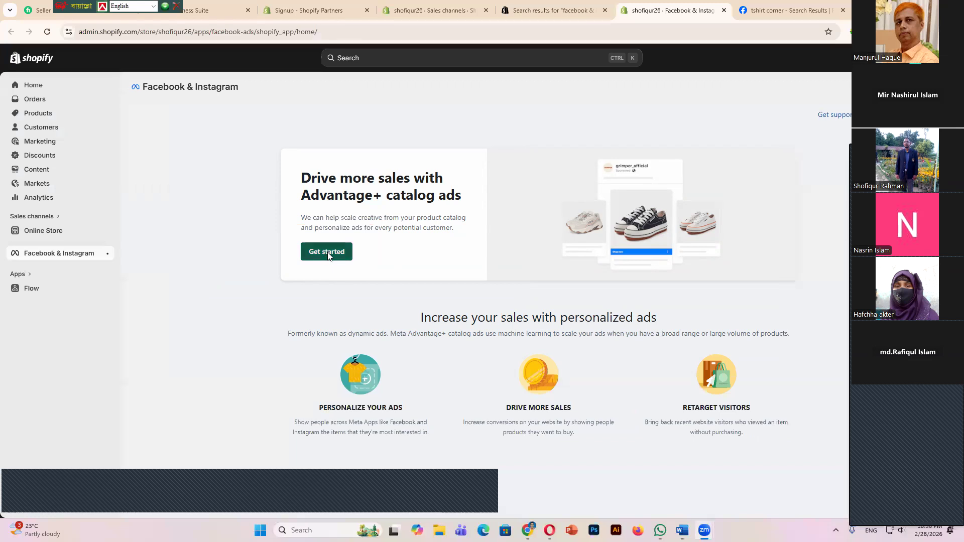
- Start the Facebook and Instagram ads setup and open the Facebook account connection request
click(327, 253)
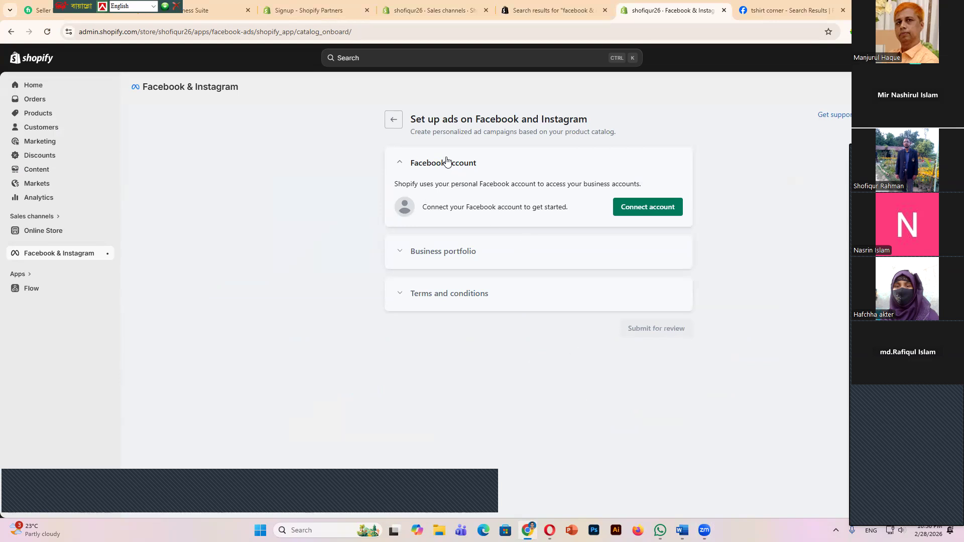
click(648, 212)
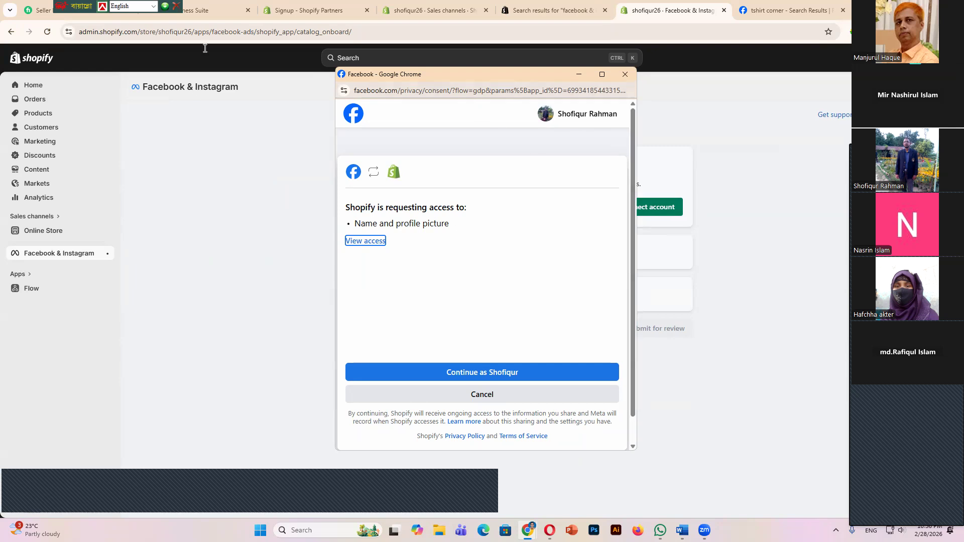
- Switch to Meta Business Suite, capture the area beside the dataset search field, draw a red rectangle around it, and discard the capture
click(208, 13)
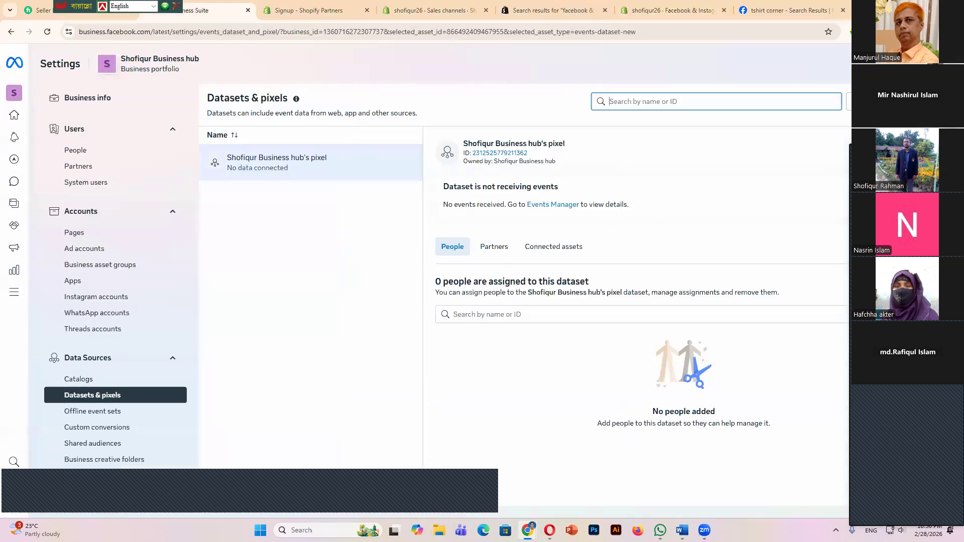
click(835, 531)
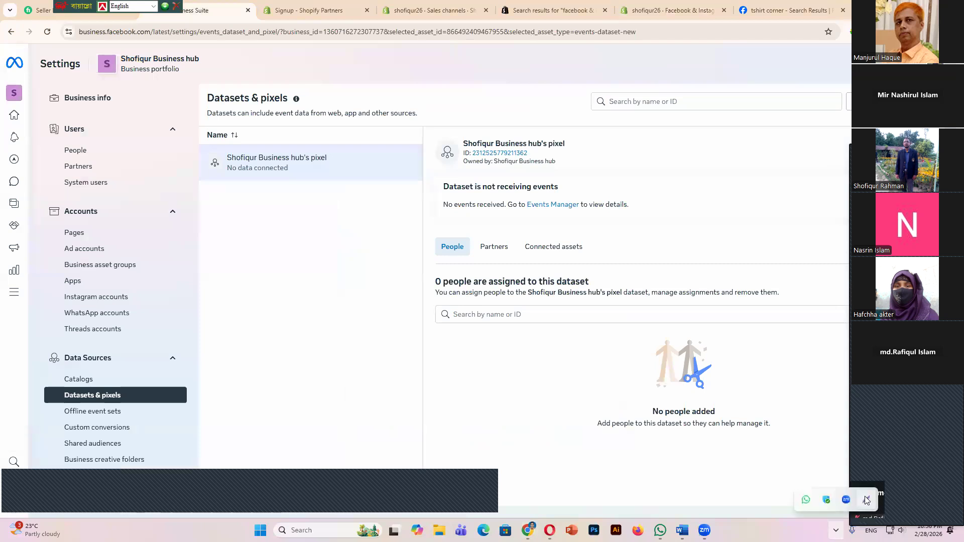
click(866, 500)
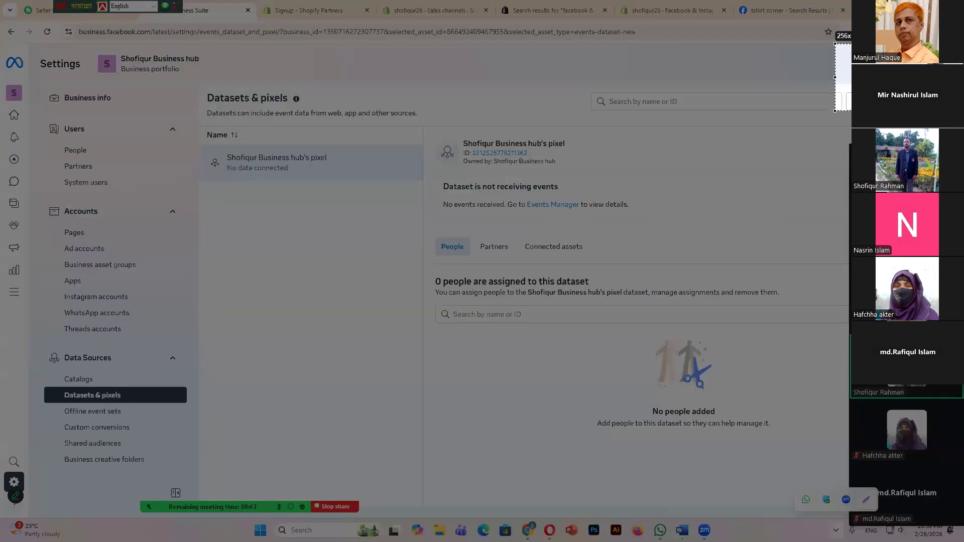
drag(835, 44, 963, 110)
click(824, 54)
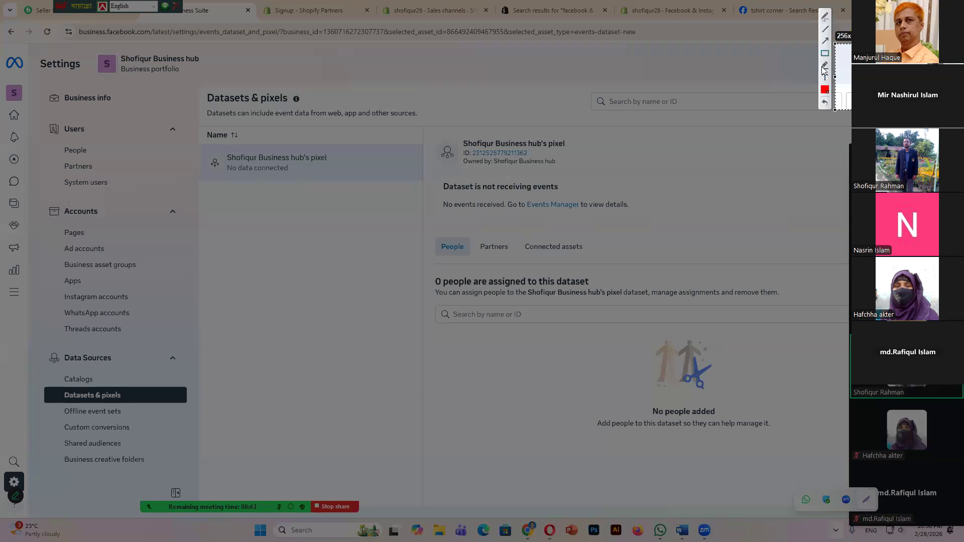
mouse_move(792, 151)
mouse_down()
mouse_move(852, 82)
mouse_move(852, 48)
mouse_up()
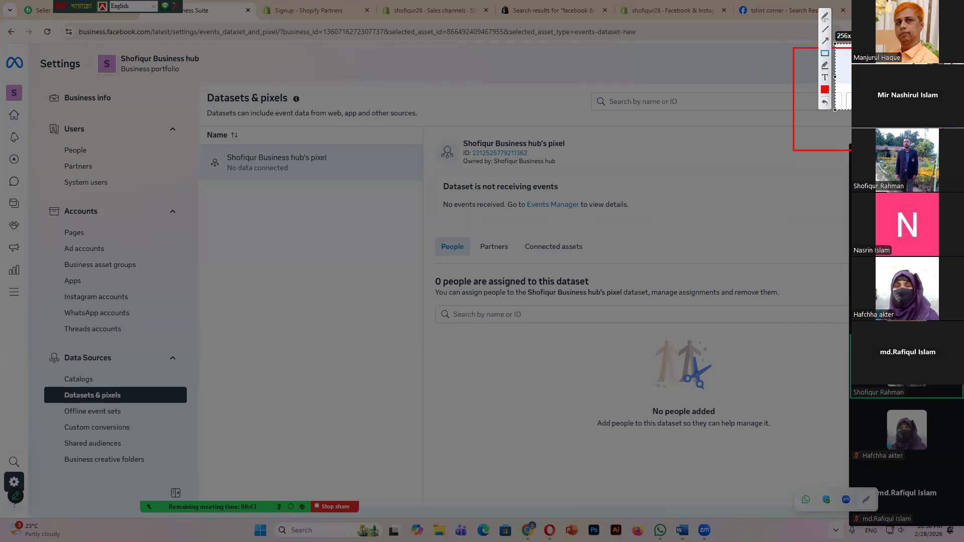
key(Escape)
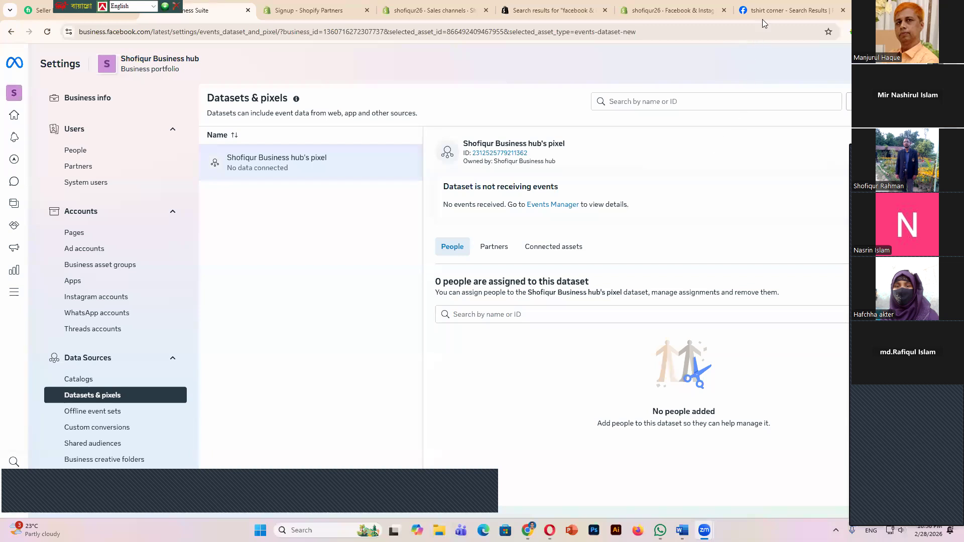
- Return to the Shopify ads setup and connect the Facebook account, approving Shopify's request to access the name and profile picture
click(667, 12)
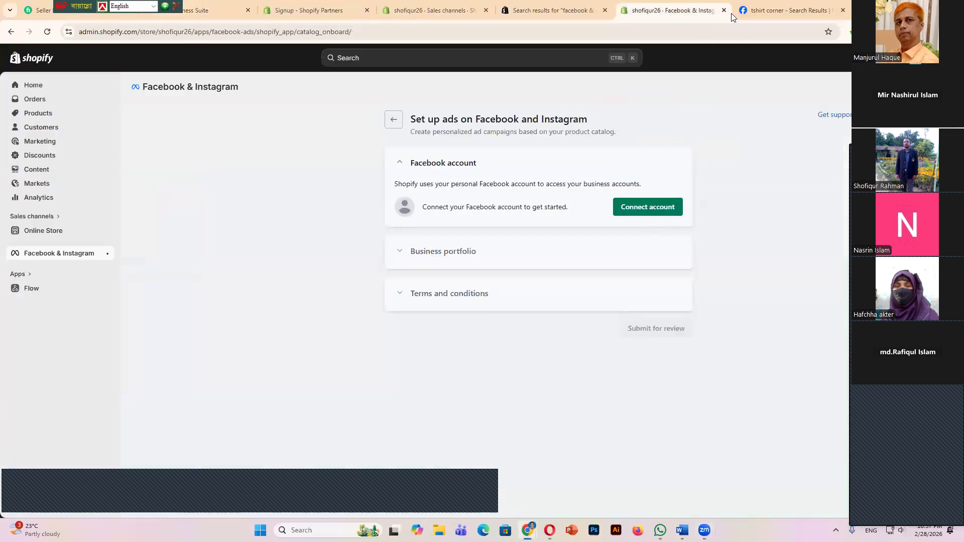
click(773, 10)
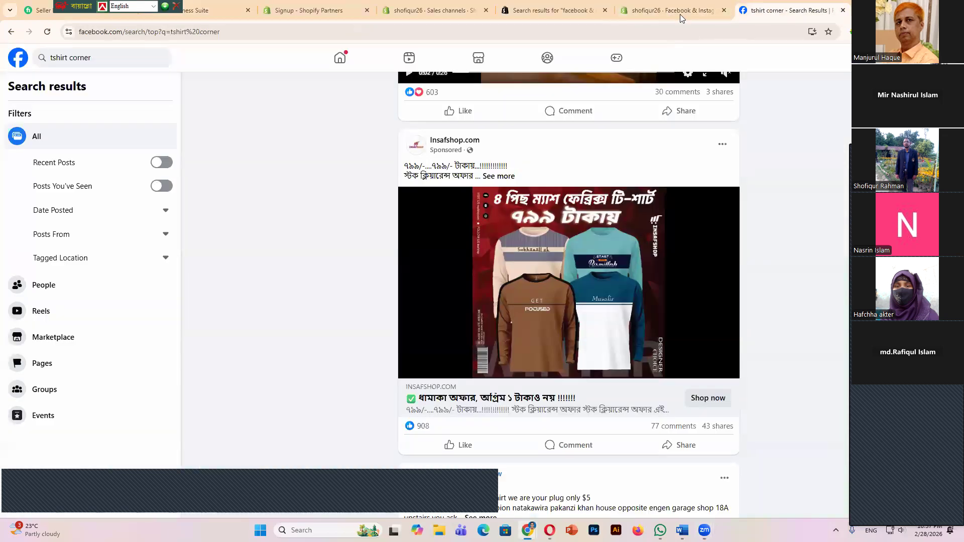
click(558, 12)
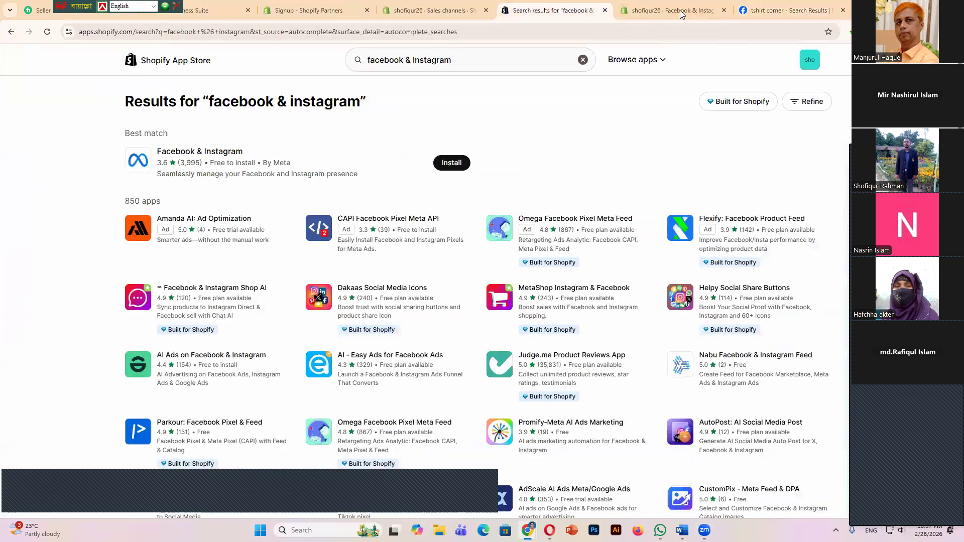
key(ctrl+Tab)
click(655, 208)
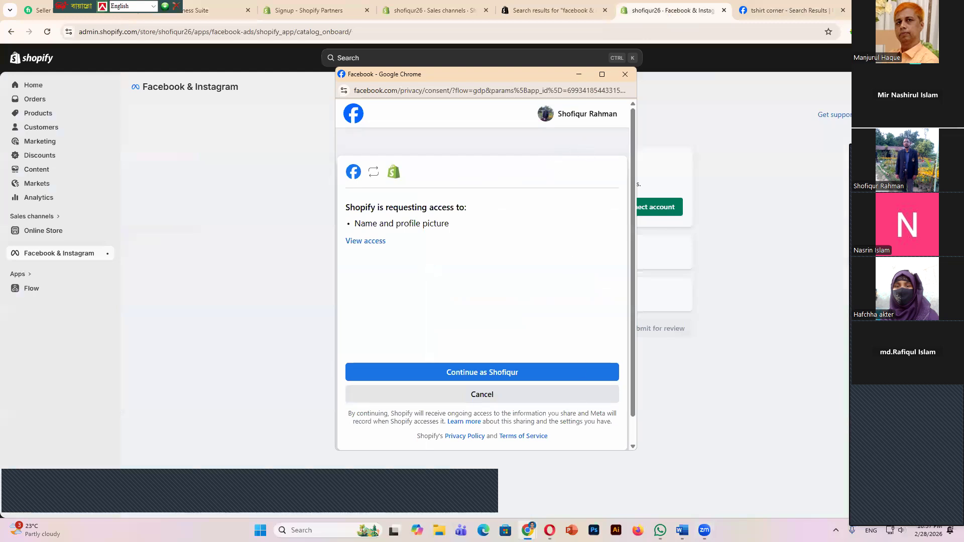
click(527, 530)
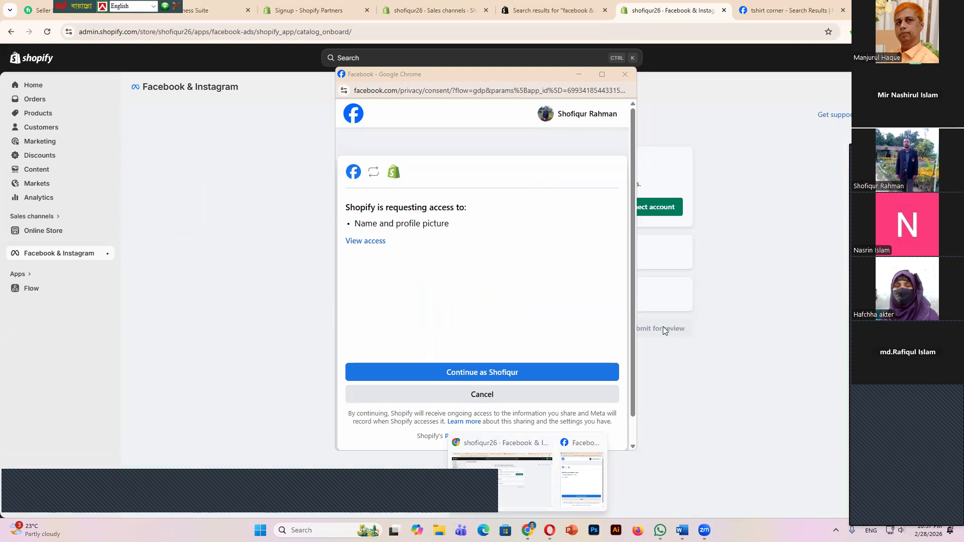
click(689, 432)
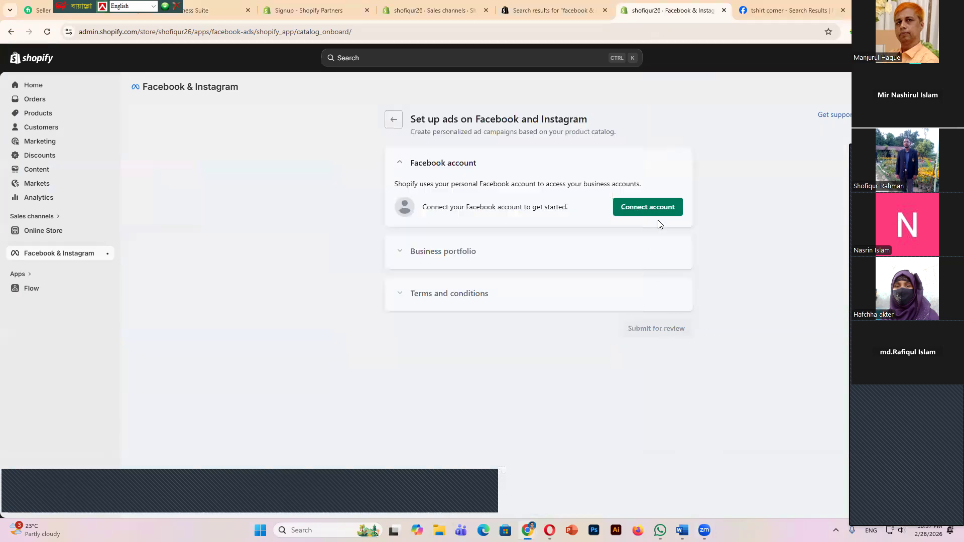
click(640, 209)
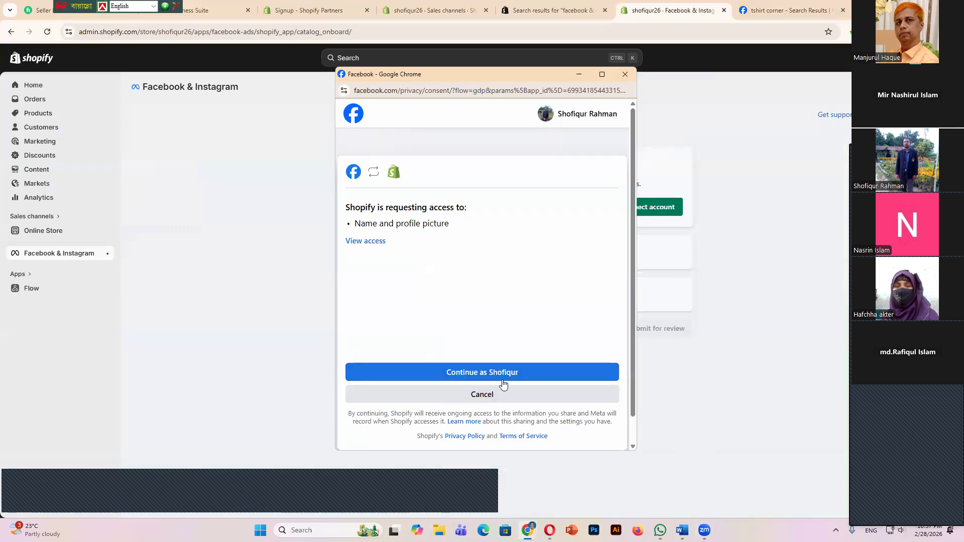
click(490, 372)
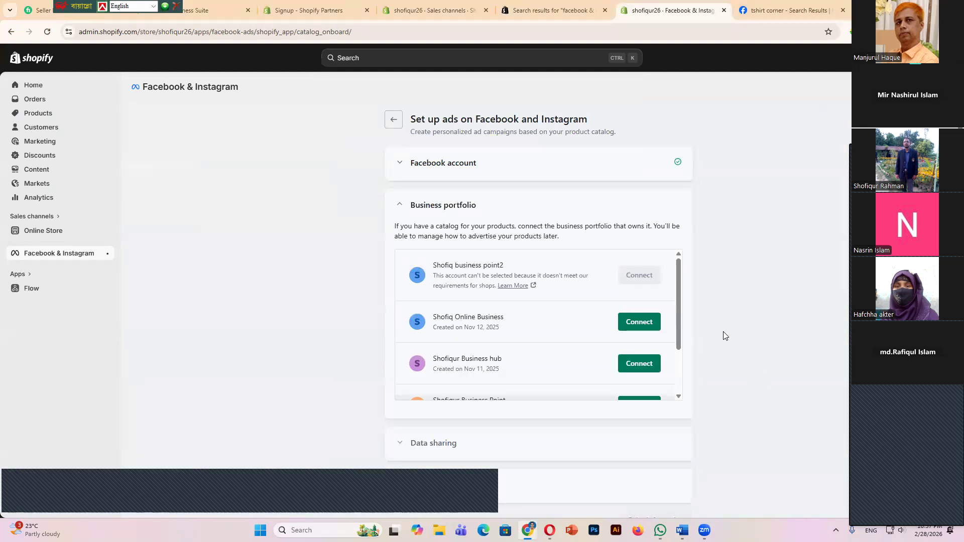
- Review the available business portfolios, check the one open in Meta Business Suite, and connect the matching Business hub portfolio created on Nov 11, 2025
scroll(723, 329, down, 1)
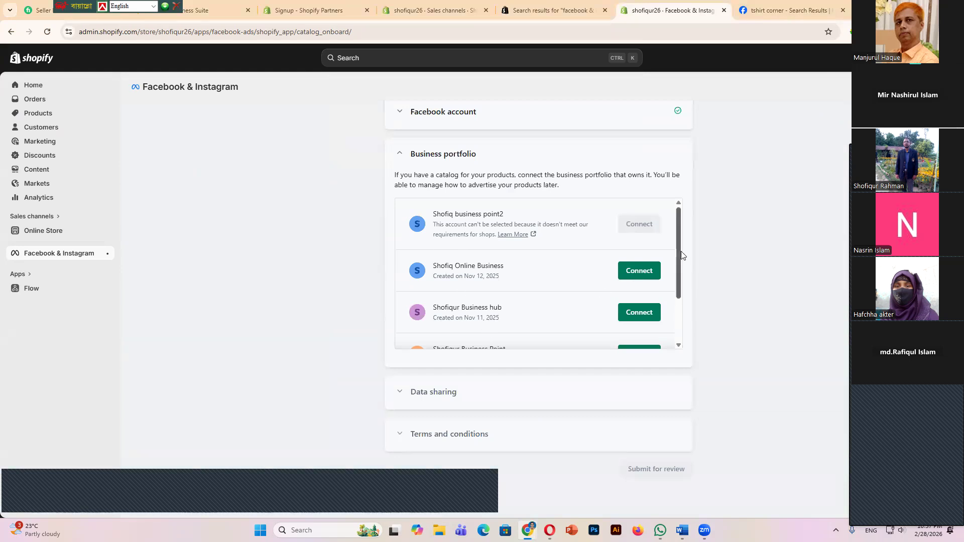
drag(681, 255, 685, 302)
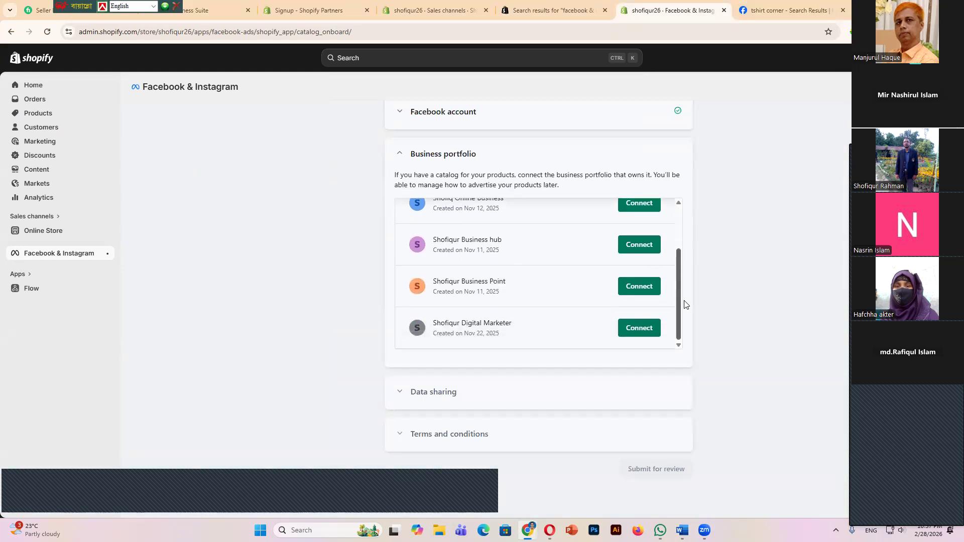
drag(679, 259, 684, 243)
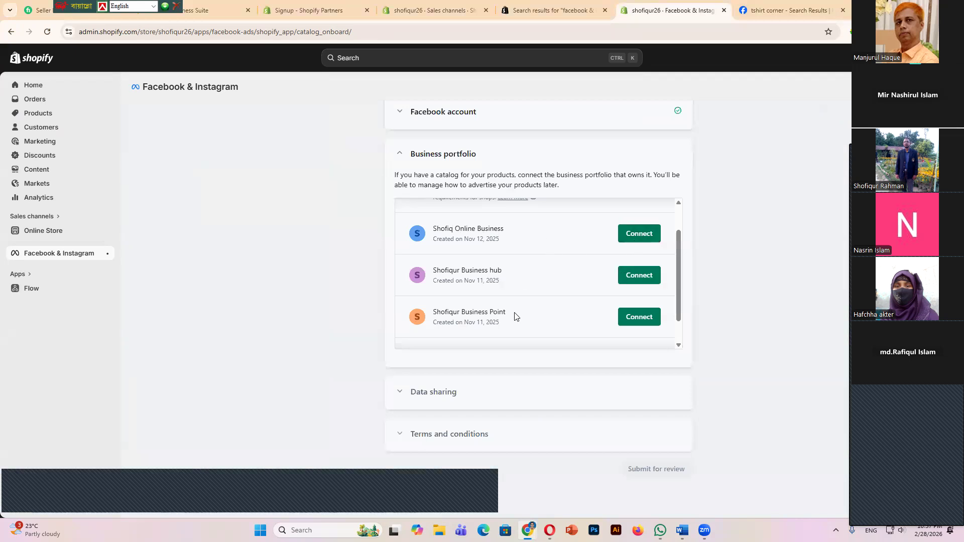
drag(676, 258, 677, 249)
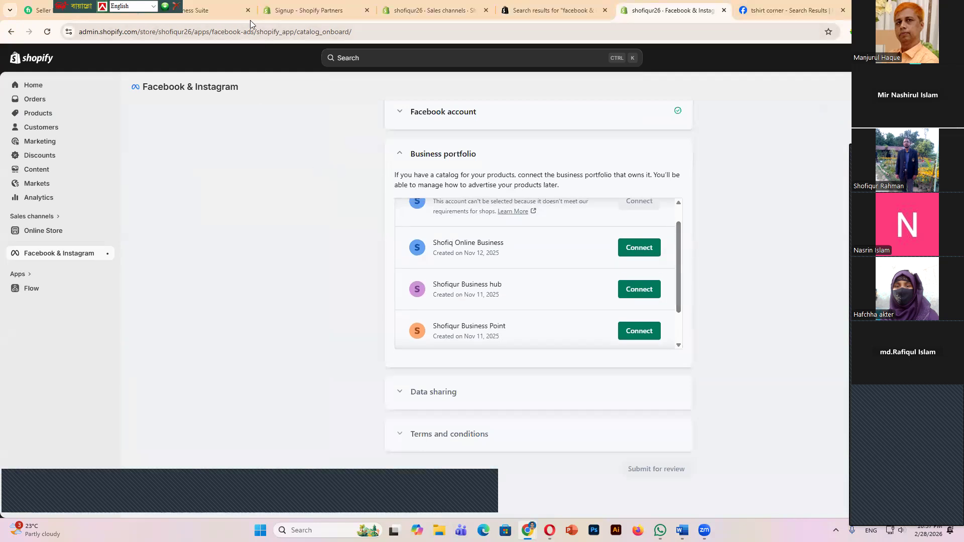
click(207, 11)
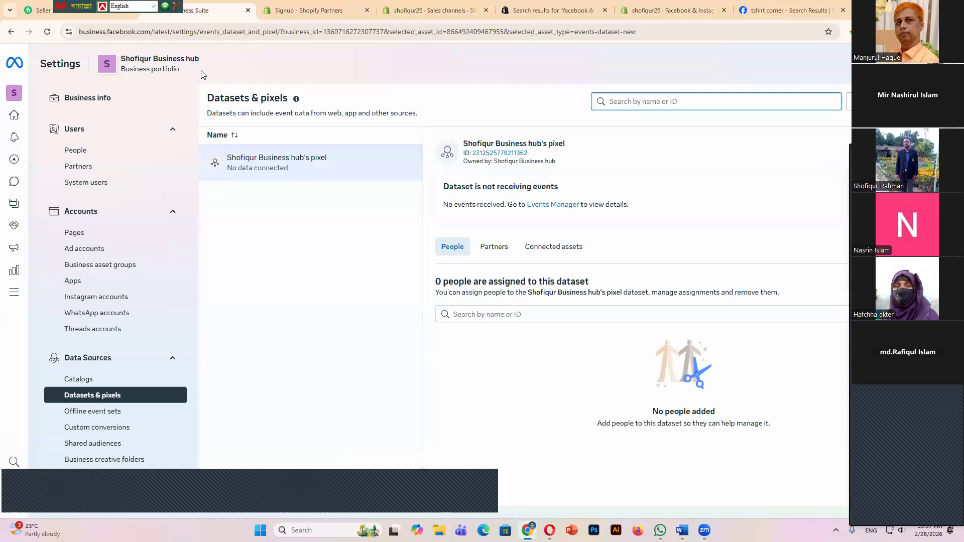
click(777, 7)
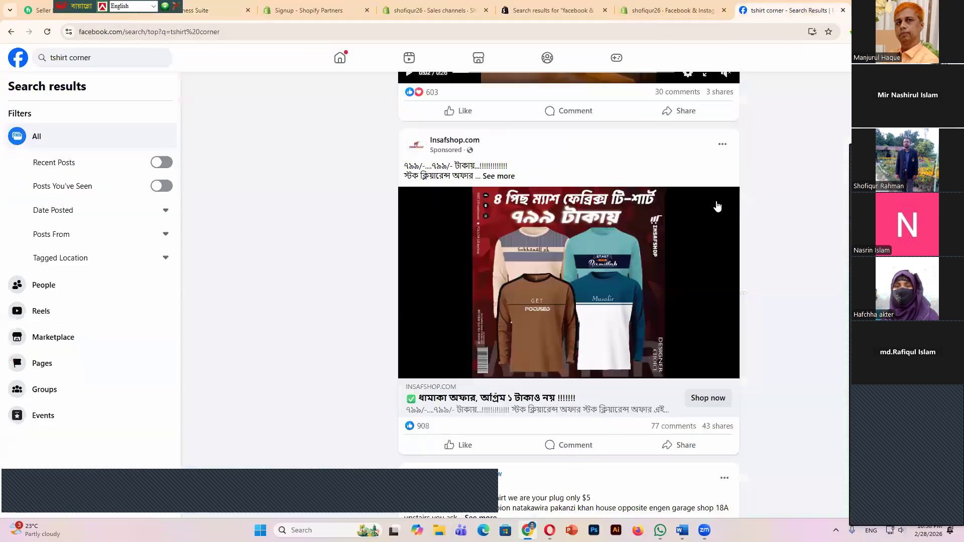
click(671, 10)
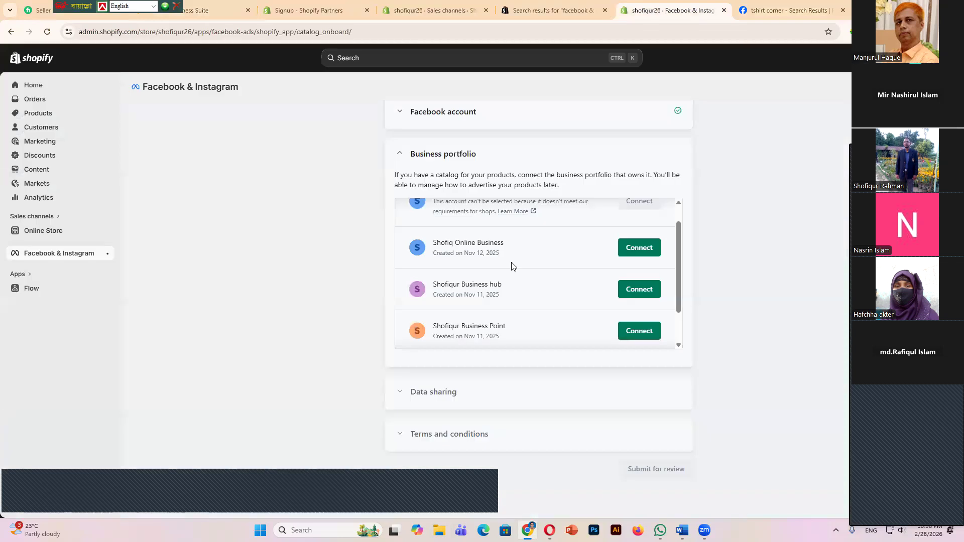
click(639, 292)
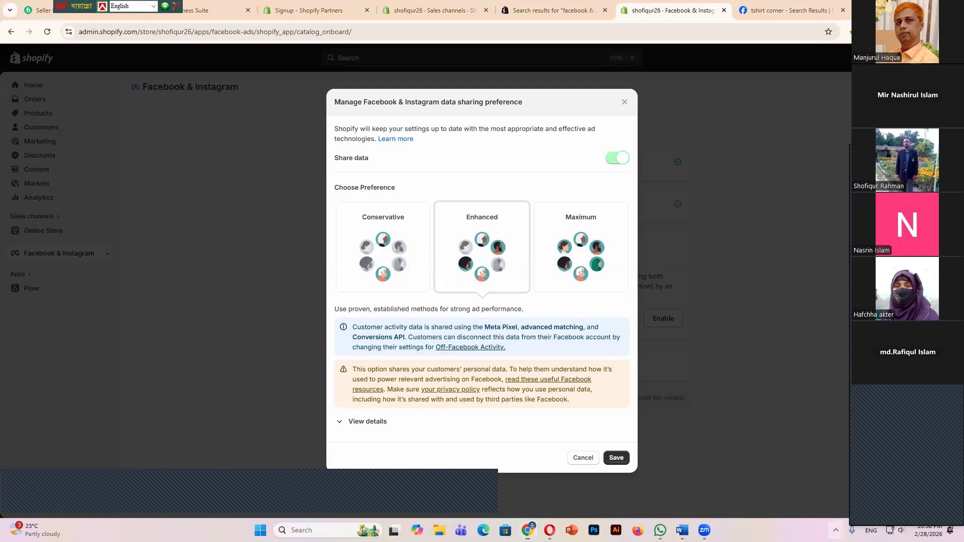
- Capture the data sharing preferences, draw red arrows to Maximum, Enhanced and Conservative plus one beside the Maximum heading, and discard the capture
click(836, 530)
click(865, 500)
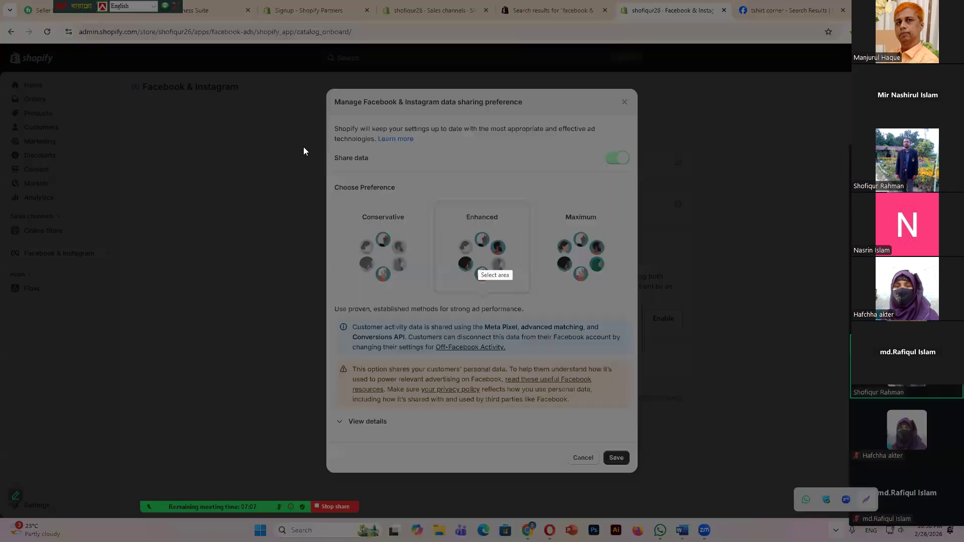
mouse_move(302, 150)
mouse_down()
mouse_move(661, 327)
mouse_move(672, 352)
mouse_up()
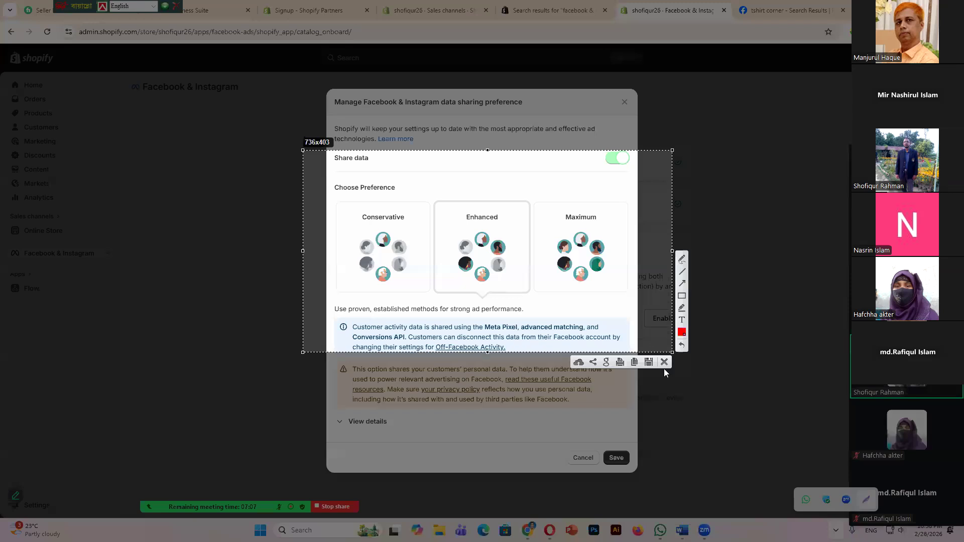
click(681, 283)
drag(517, 413, 580, 228)
drag(432, 403, 473, 251)
drag(303, 410, 369, 282)
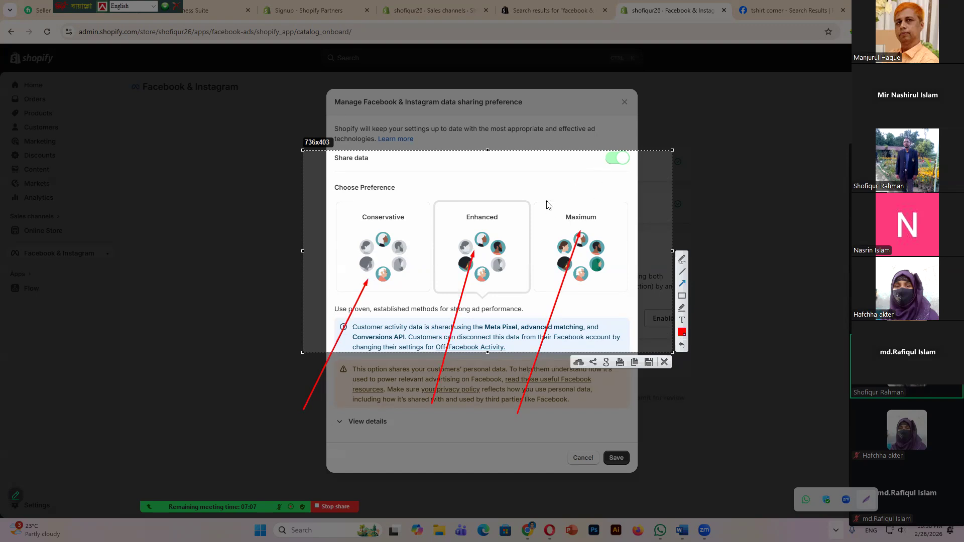
mouse_move(543, 201)
mouse_down()
mouse_move(605, 224)
mouse_move(578, 213)
mouse_up()
key(Escape)
- Try to save Maximum as the Facebook & Instagram data sharing preference, and cancel out of the dialog
click(584, 220)
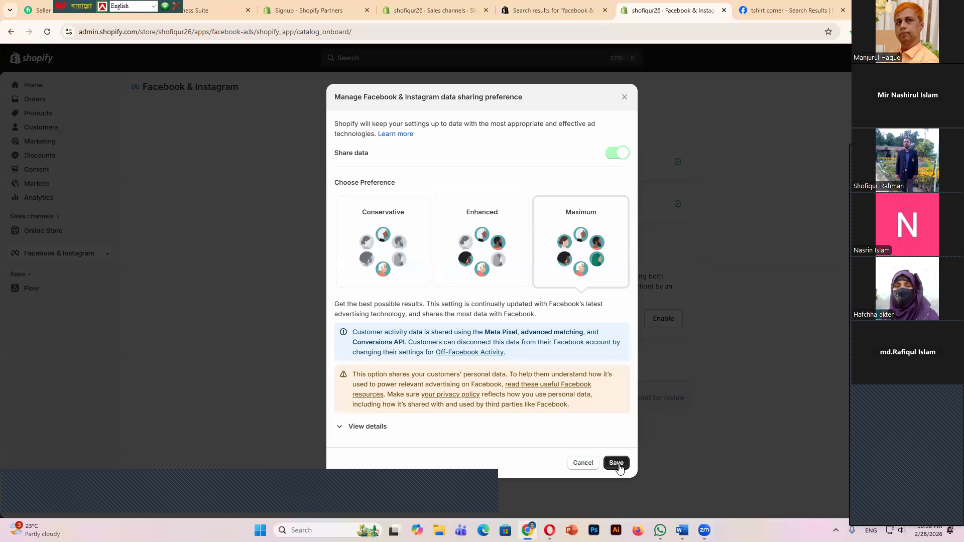
click(617, 464)
click(580, 463)
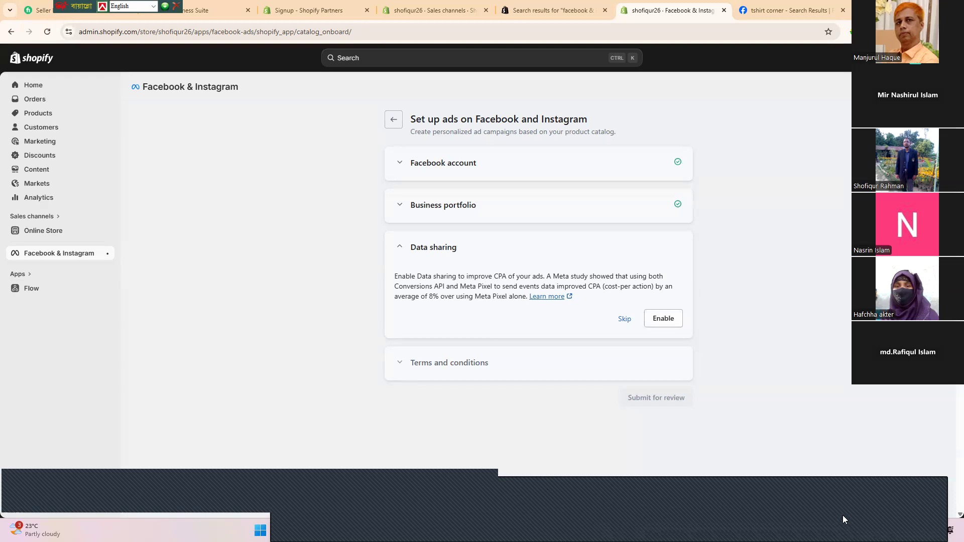
- Capture the check marks of the Facebook account and Business portfolio sections, box the Facebook account check mark in red, and discard the capture
click(836, 530)
click(864, 502)
mouse_move(646, 140)
mouse_down()
mouse_move(693, 237)
mouse_move(748, 234)
mouse_up()
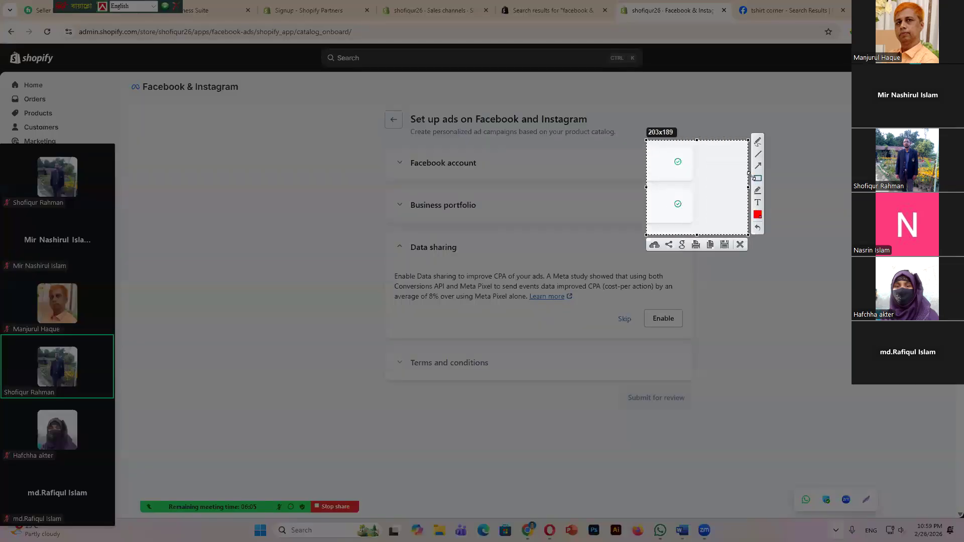
drag(659, 148, 698, 175)
click(740, 244)
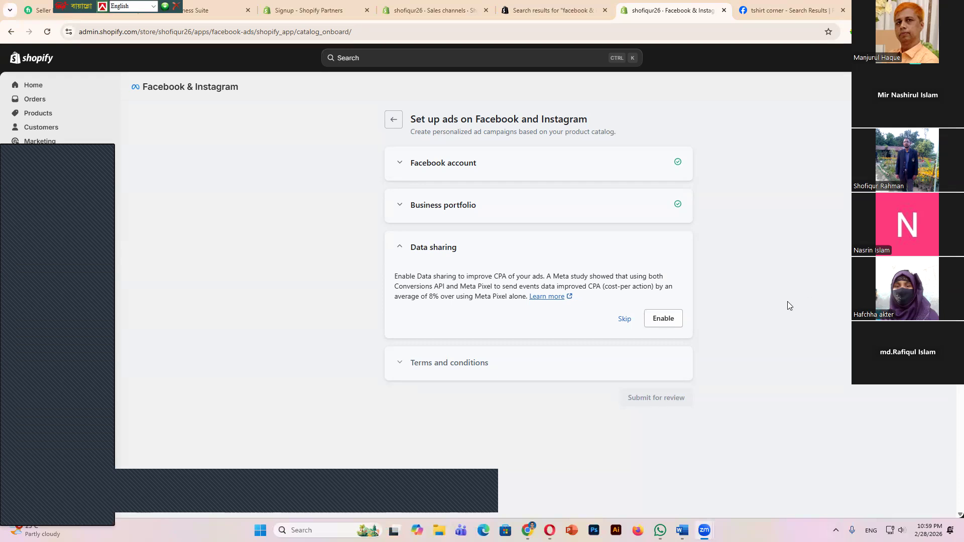
- Expand the Facebook account and Business portfolio sections and review the connected account and the full list of portfolios
click(471, 165)
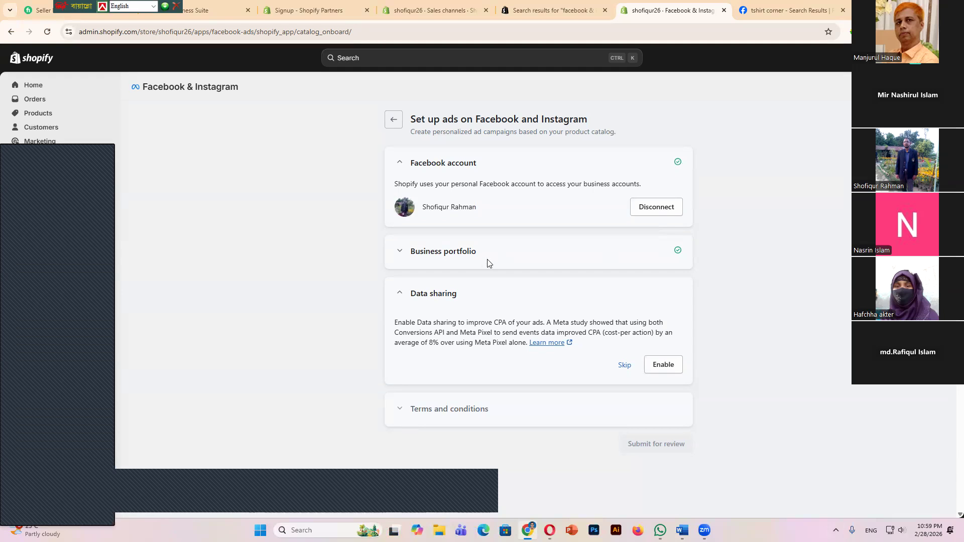
click(400, 255)
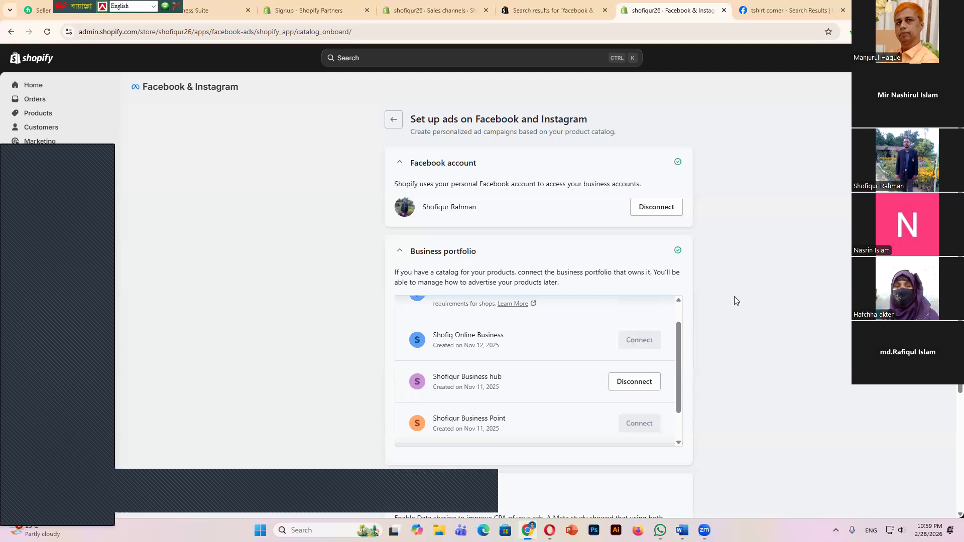
scroll(724, 338, down, 1)
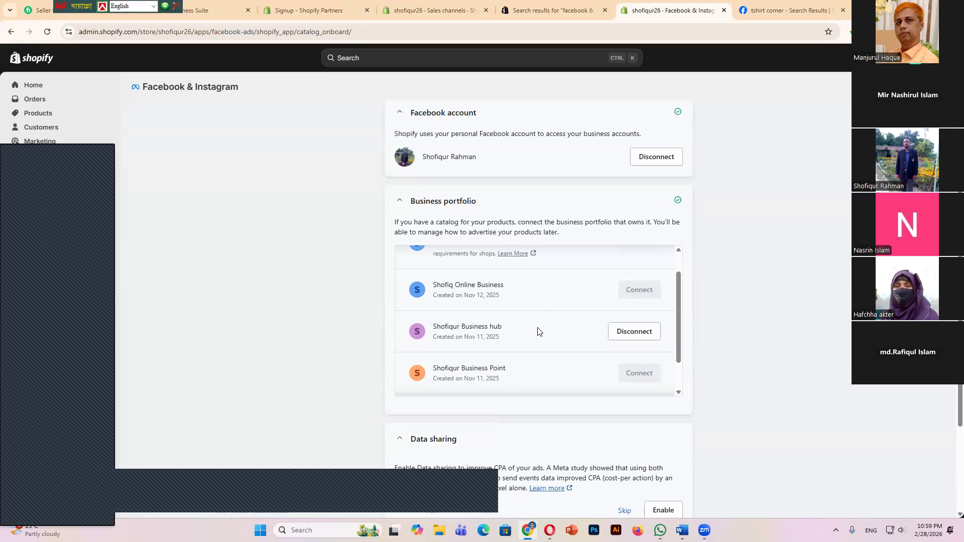
drag(681, 330, 681, 357)
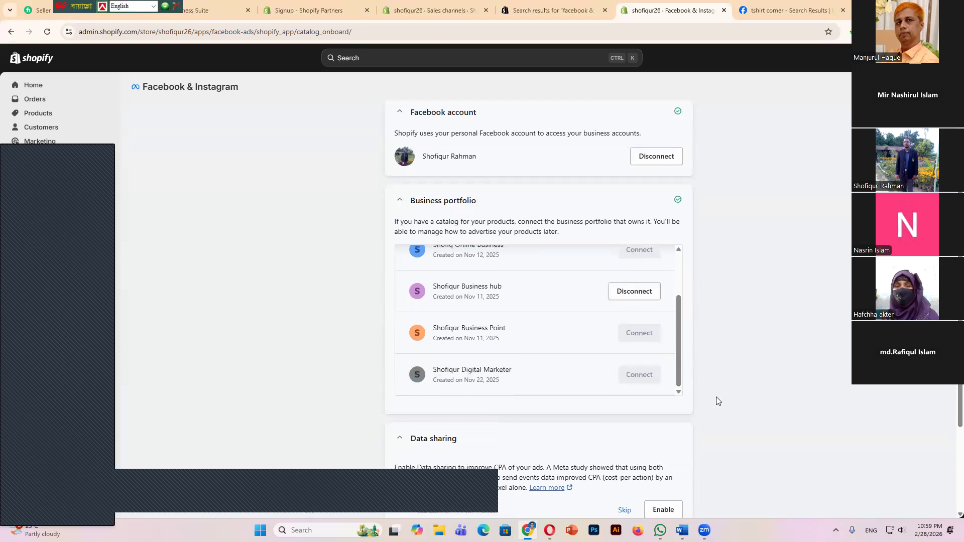
scroll(717, 400, down, 2)
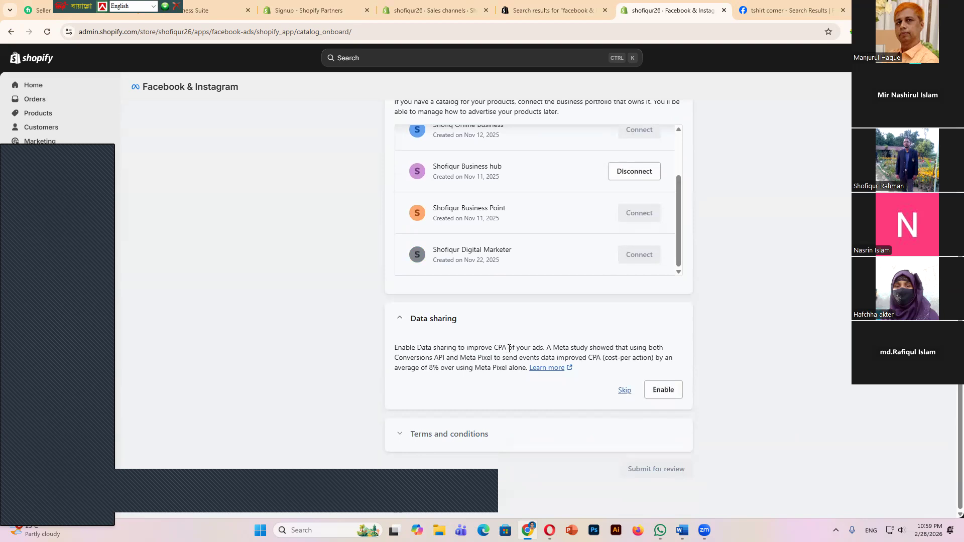
- Try to enable data sharing once more, and skip the Data sharing section of the ads setup
click(663, 389)
click(583, 462)
click(625, 392)
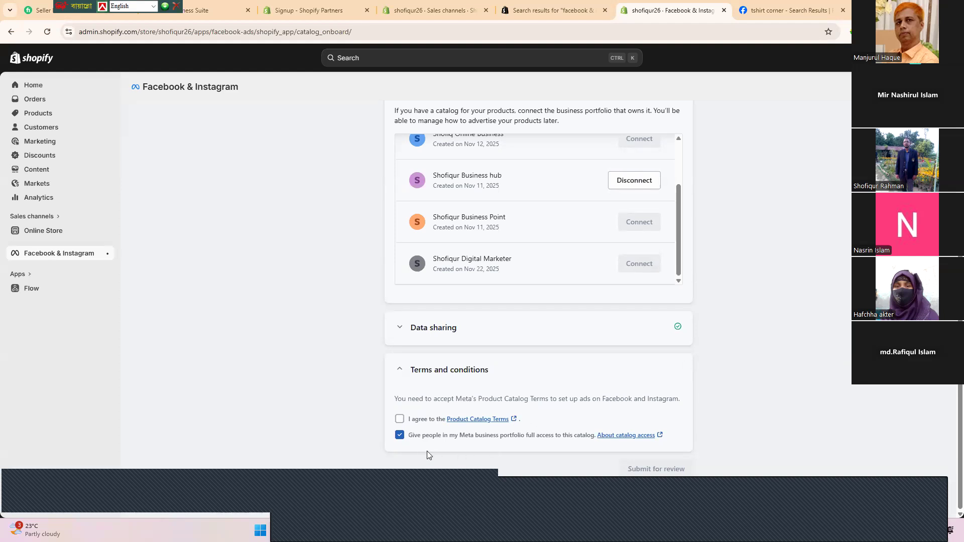
- Agree to Meta's Product Catalog Terms and submit the Facebook and Instagram ads setup for review
click(399, 418)
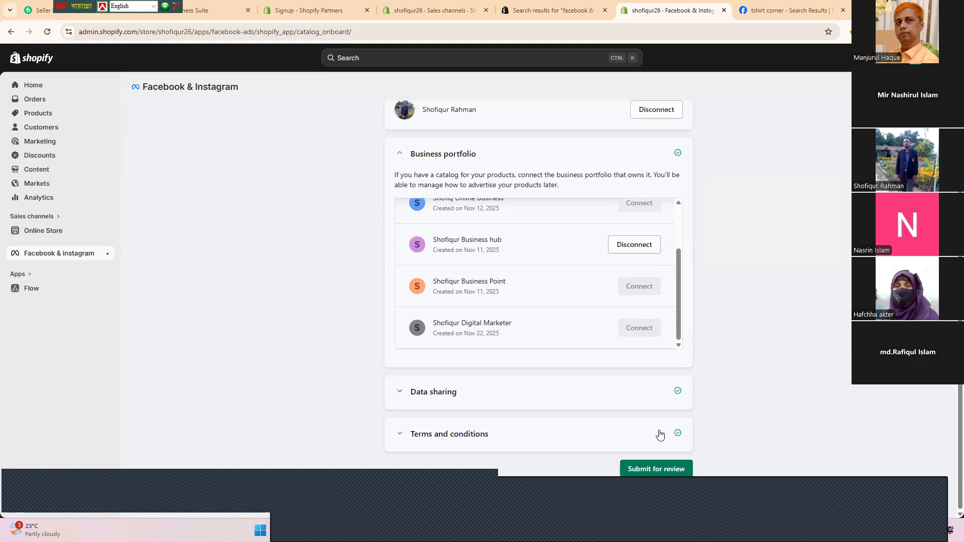
click(649, 472)
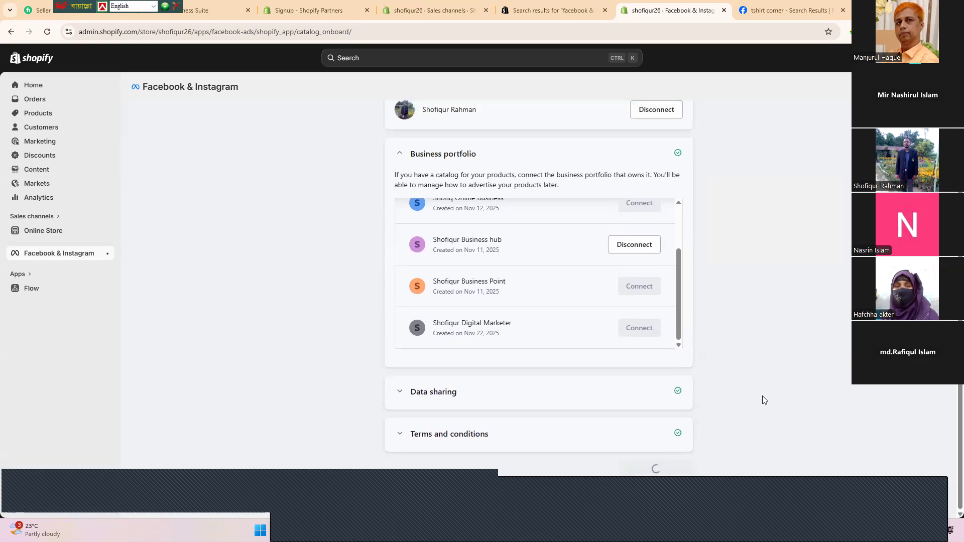